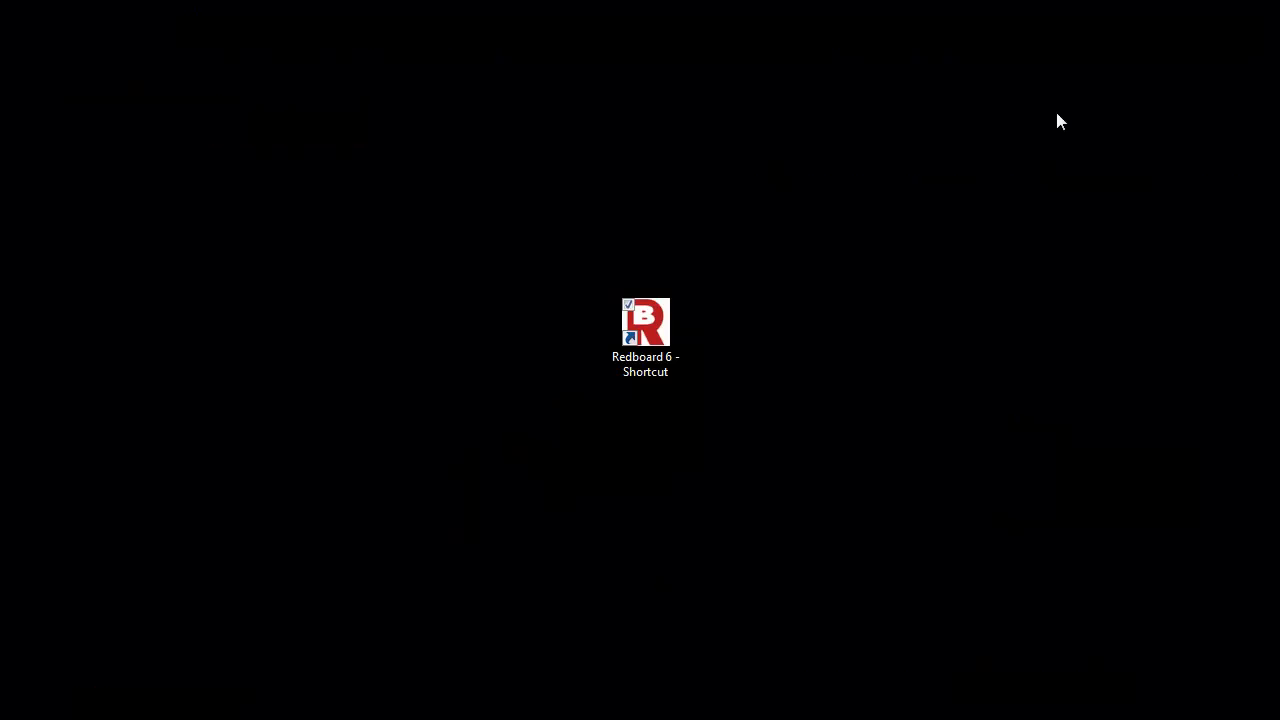
# Launch Redboard 6 and load the project file Windmill.rpf from the Windmill folder
pyautogui.doubleClick(646, 330)
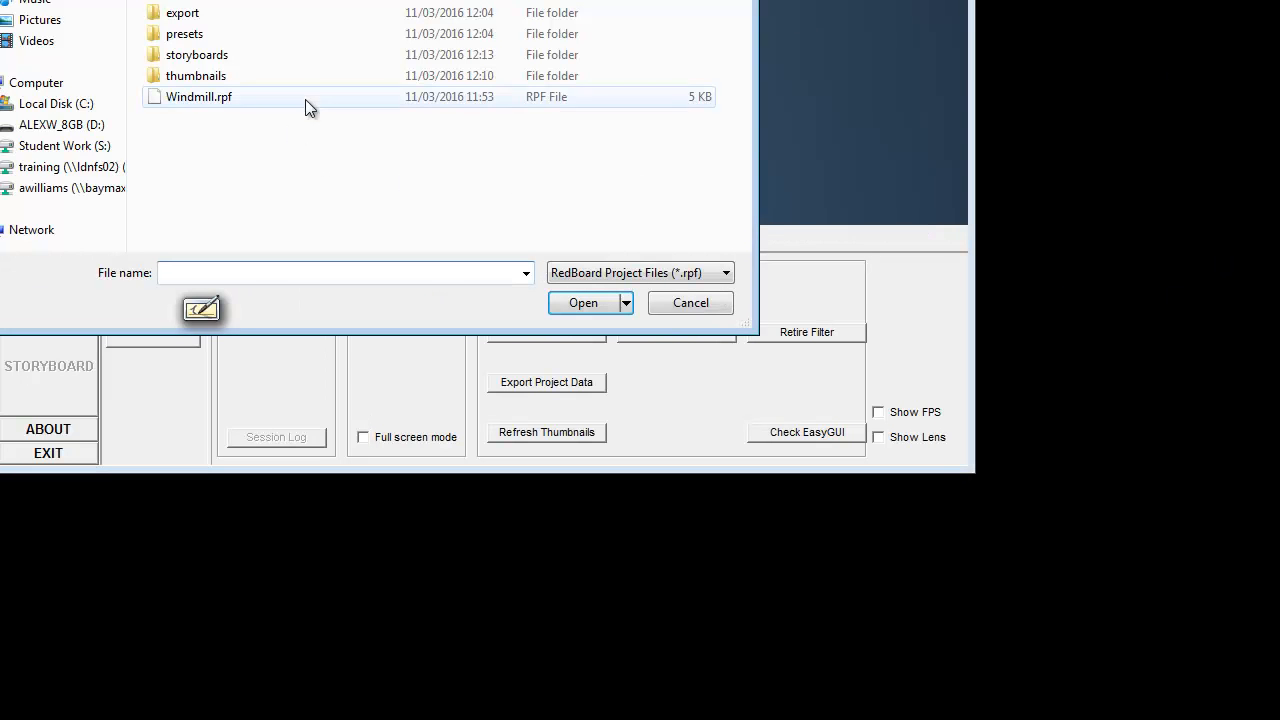
pyautogui.moveTo(326, 0); pyautogui.dragTo(368, 36)
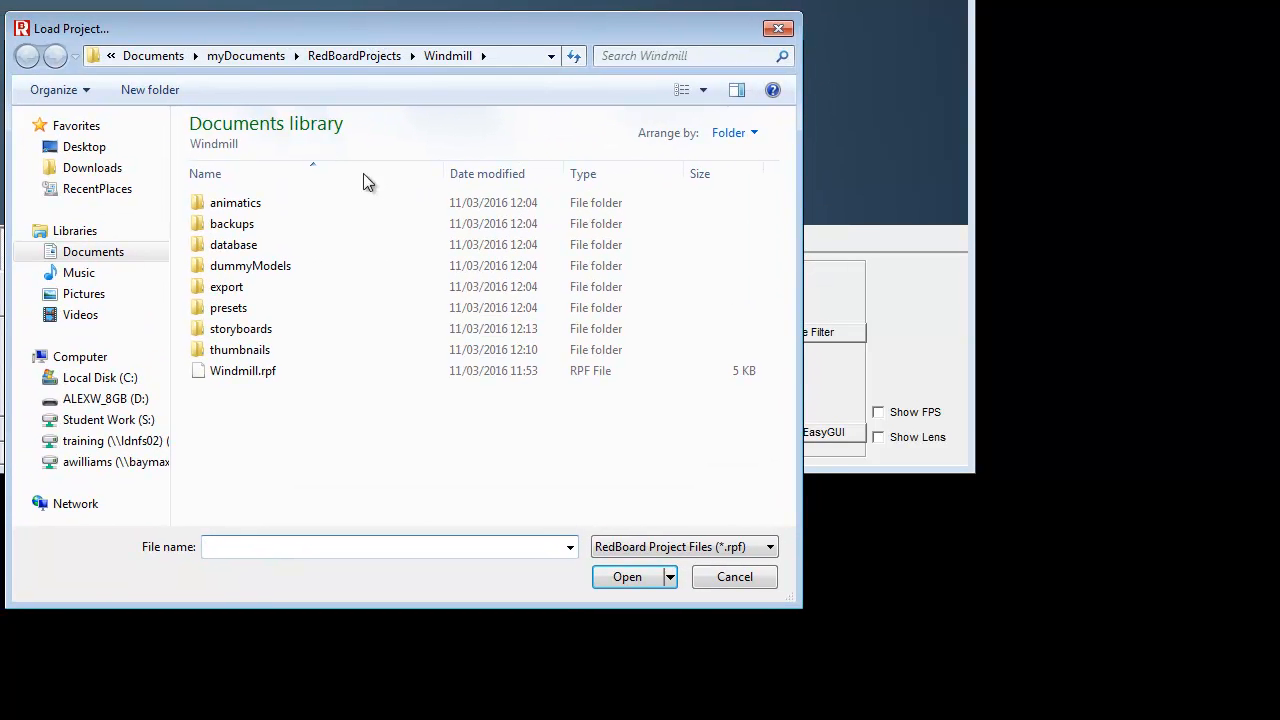
pyautogui.click(245, 373)
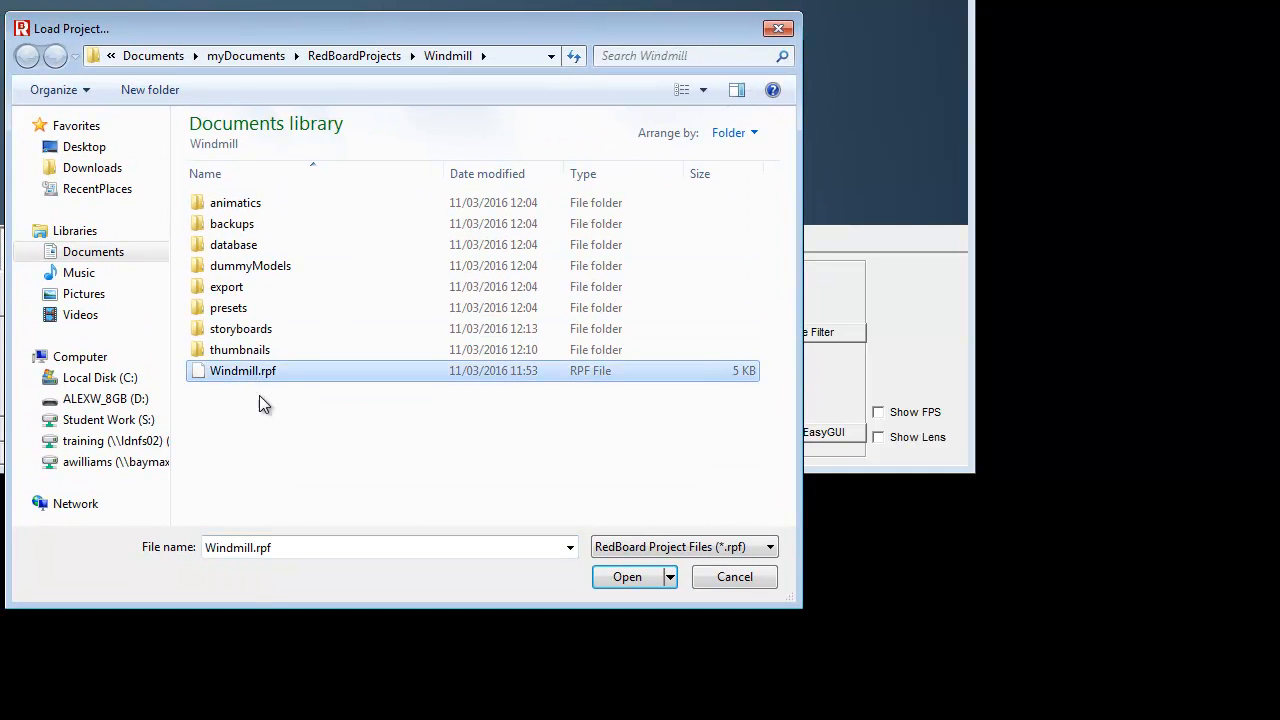
pyautogui.click(629, 579)
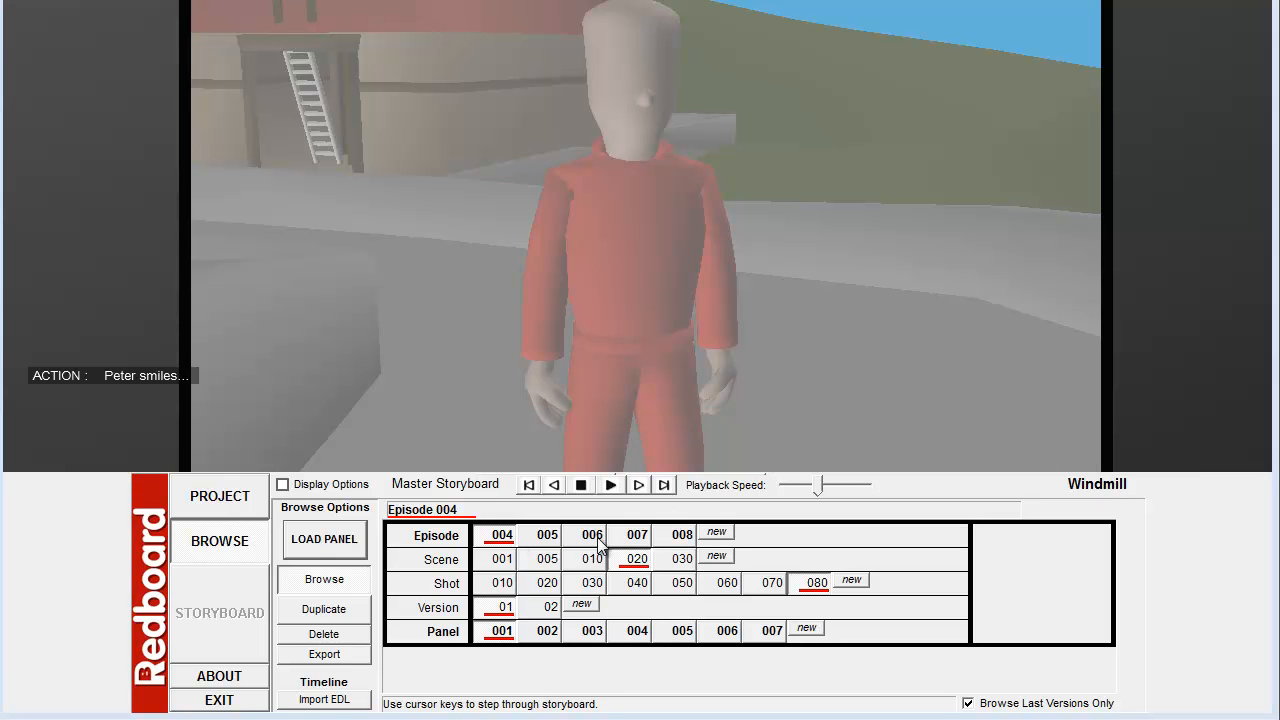
# Preview panels 002, 003, 004 and 006 of shot 080 in the master storyboard
pyautogui.click(547, 633)
pyautogui.click(591, 636)
pyautogui.click(637, 633)
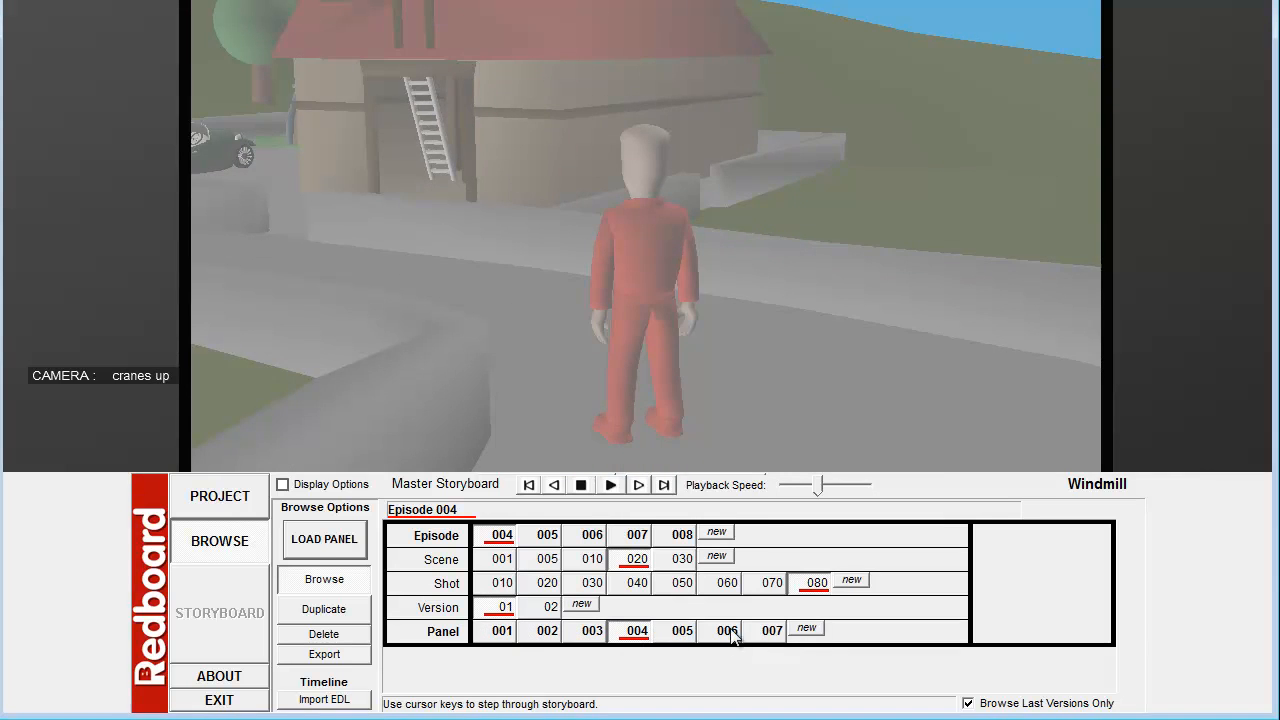
pyautogui.click(728, 634)
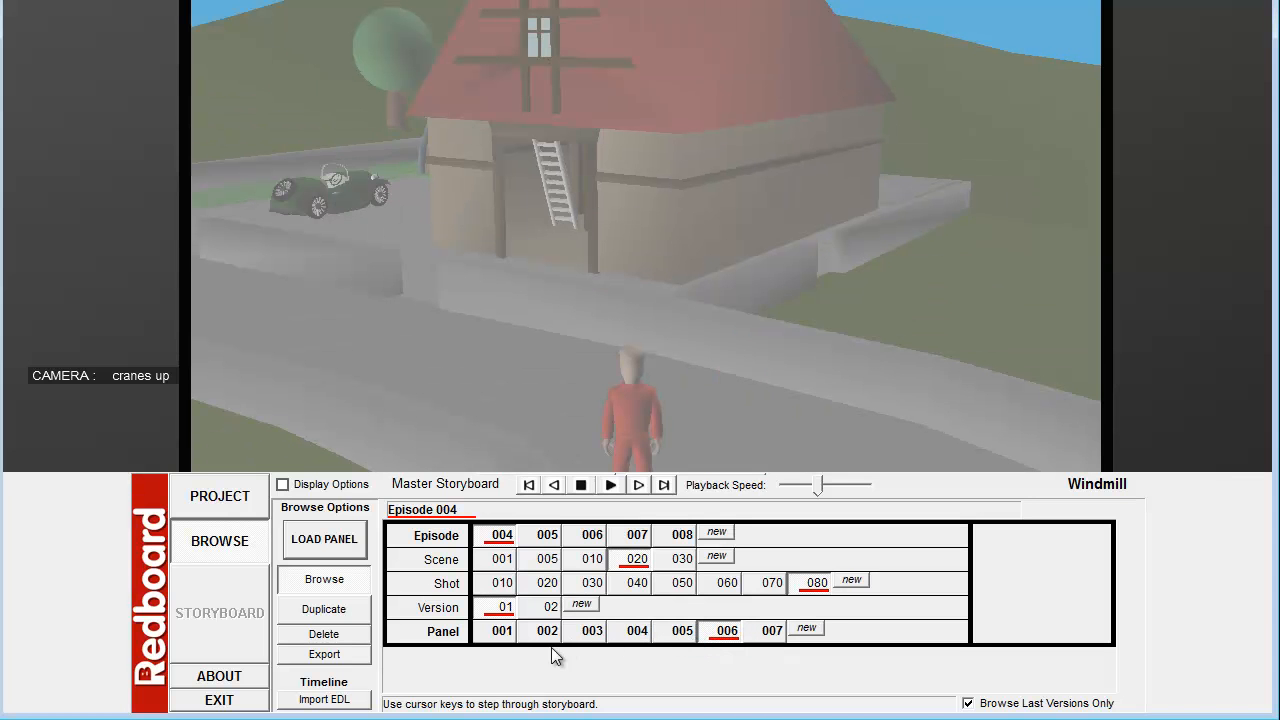
# Load panel 001 of shot 080 into the storyboard editor and display its camera settings
pyautogui.click(502, 636)
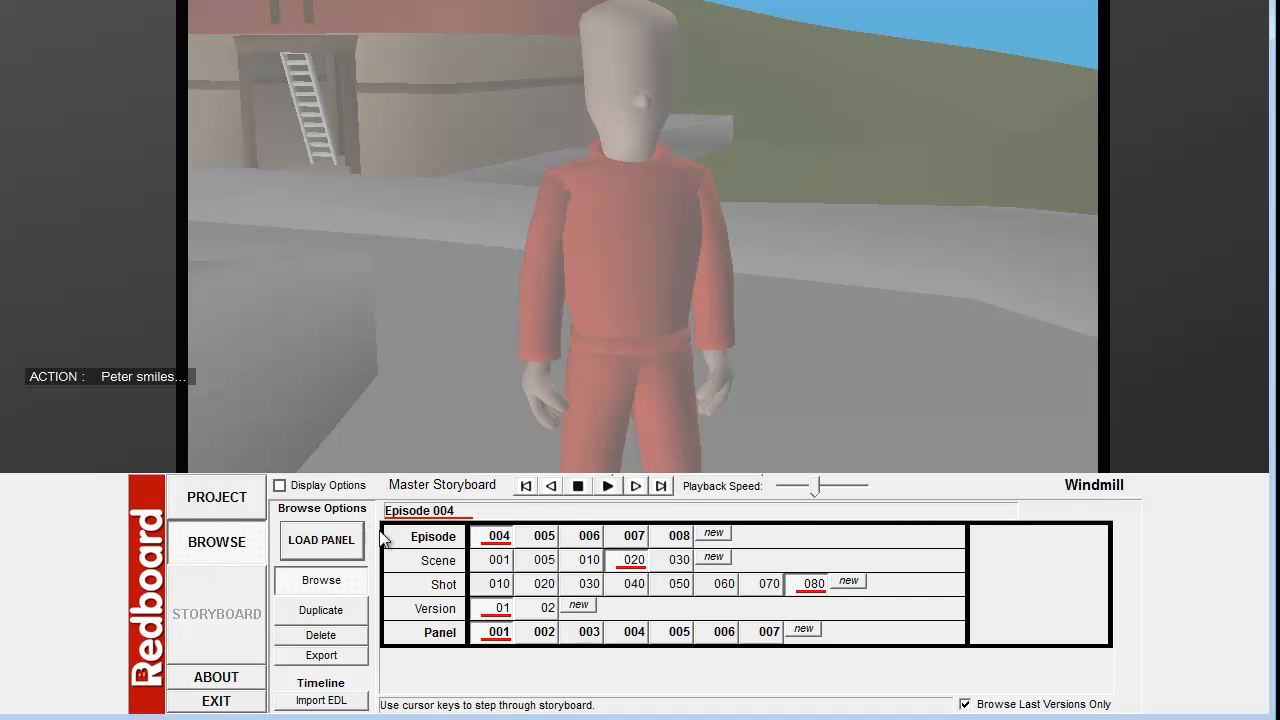
pyautogui.click(331, 539)
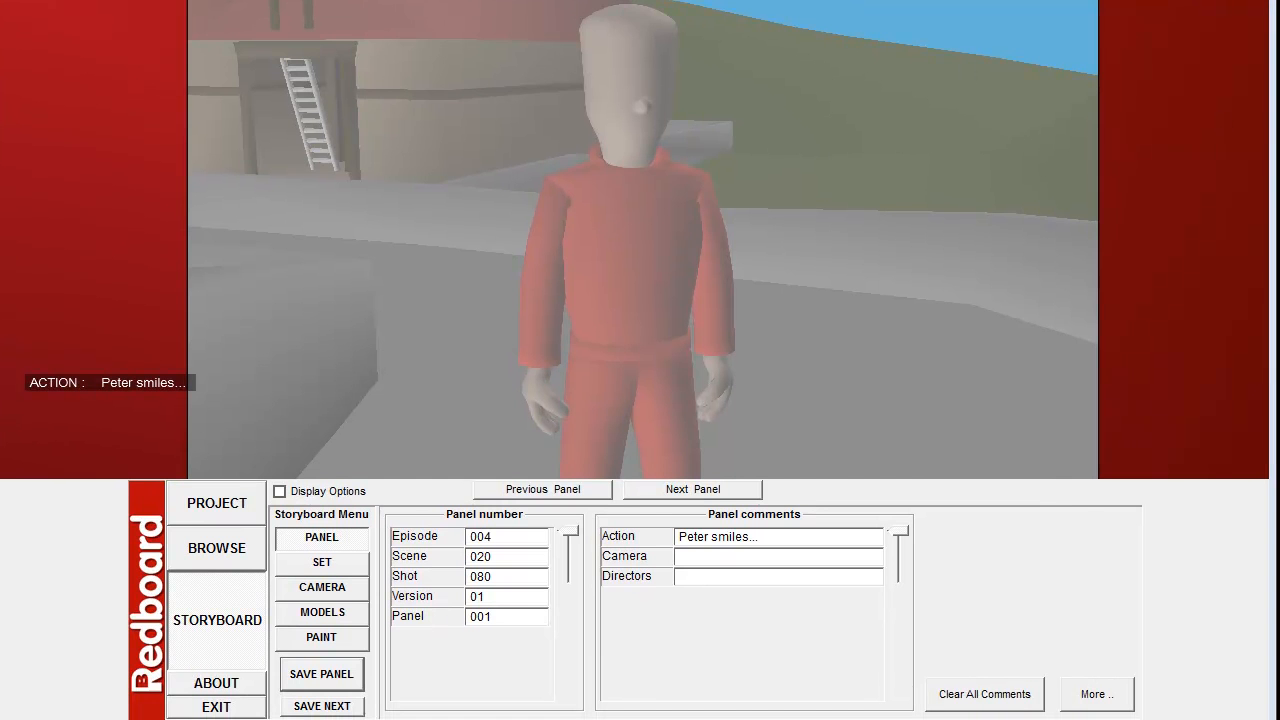
pyautogui.click(330, 594)
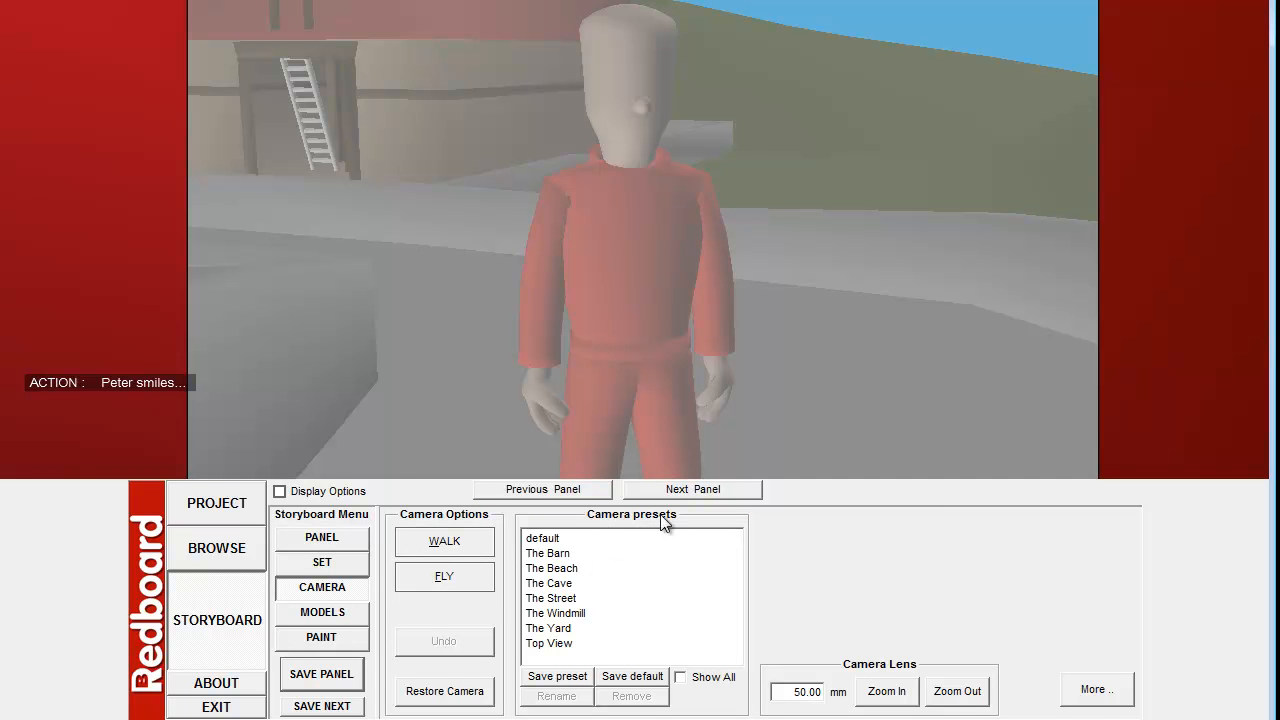
# Preview the saved camera presets, from default, The Barn and The Beach through to The Yard and Top View
pyautogui.click(573, 543)
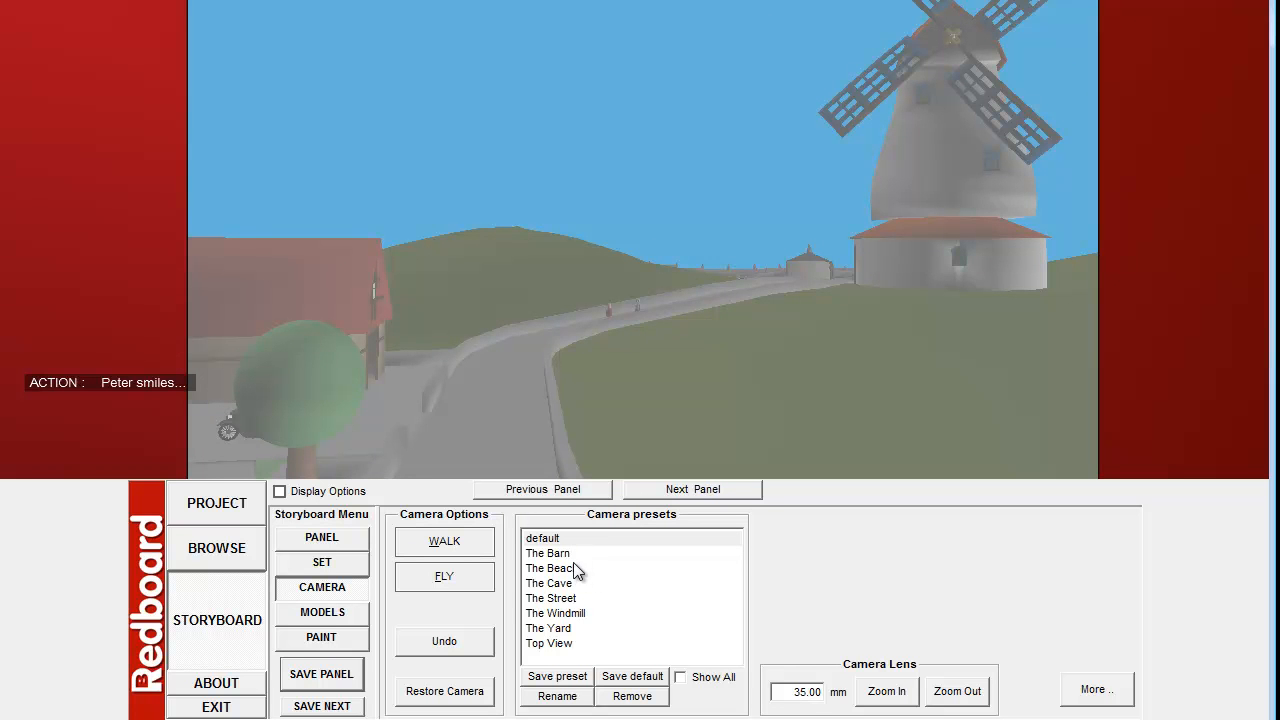
pyautogui.click(576, 554)
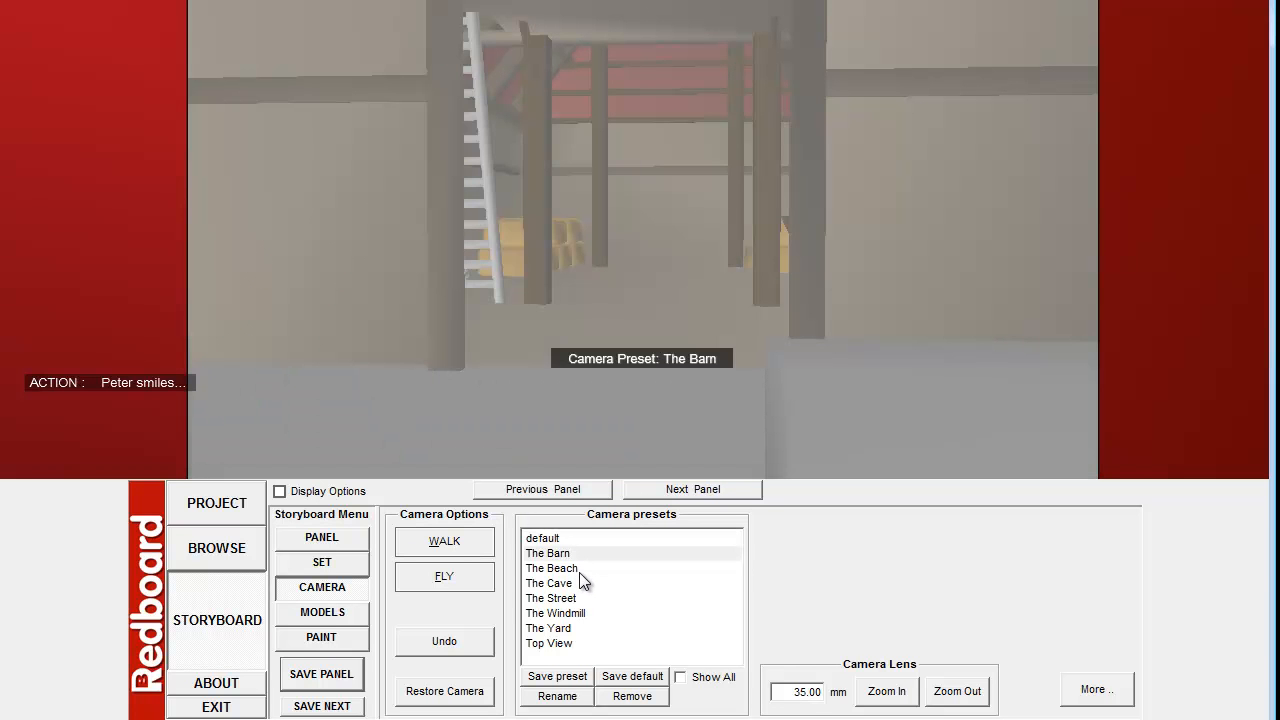
pyautogui.click(577, 540)
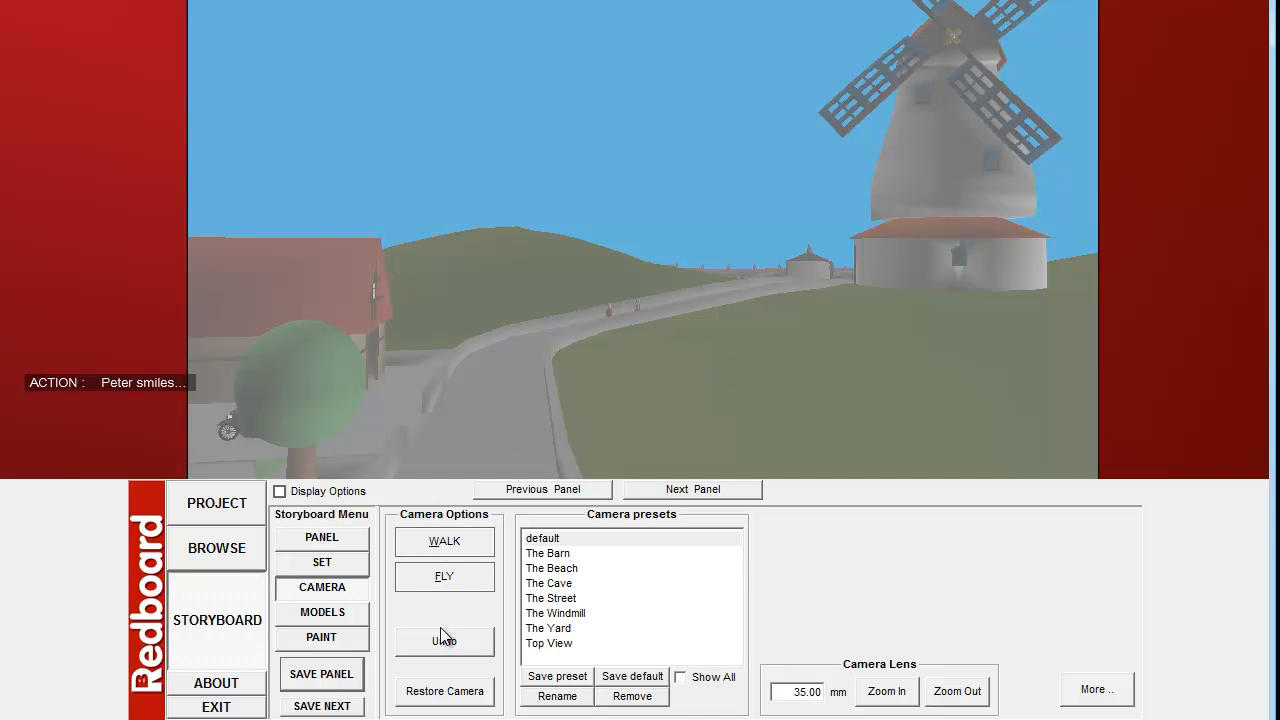
pyautogui.click(573, 566)
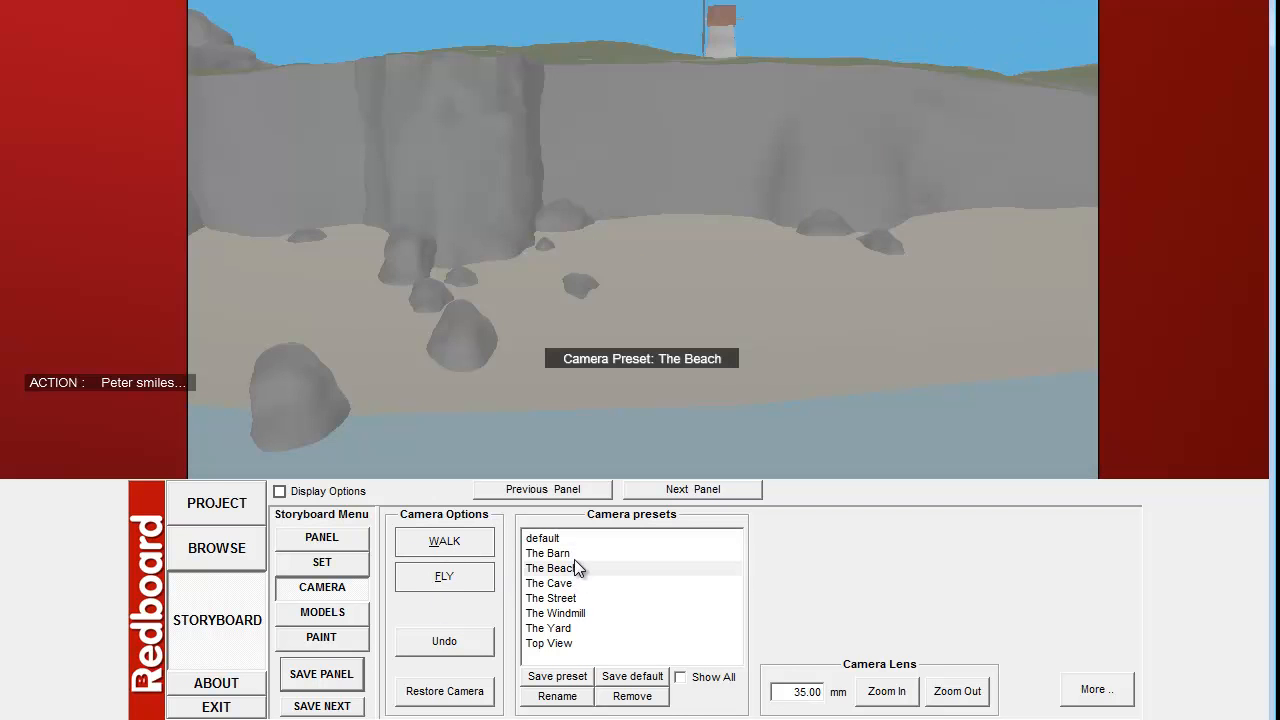
pyautogui.click(574, 584)
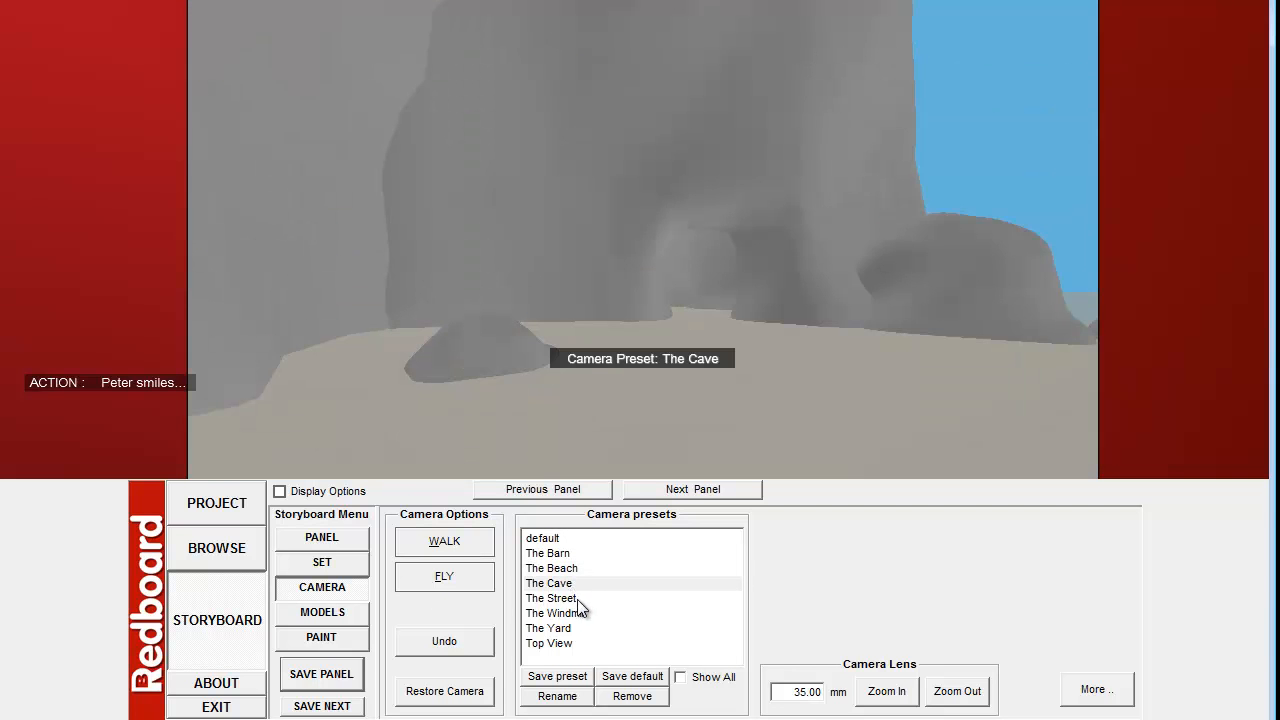
pyautogui.click(577, 598)
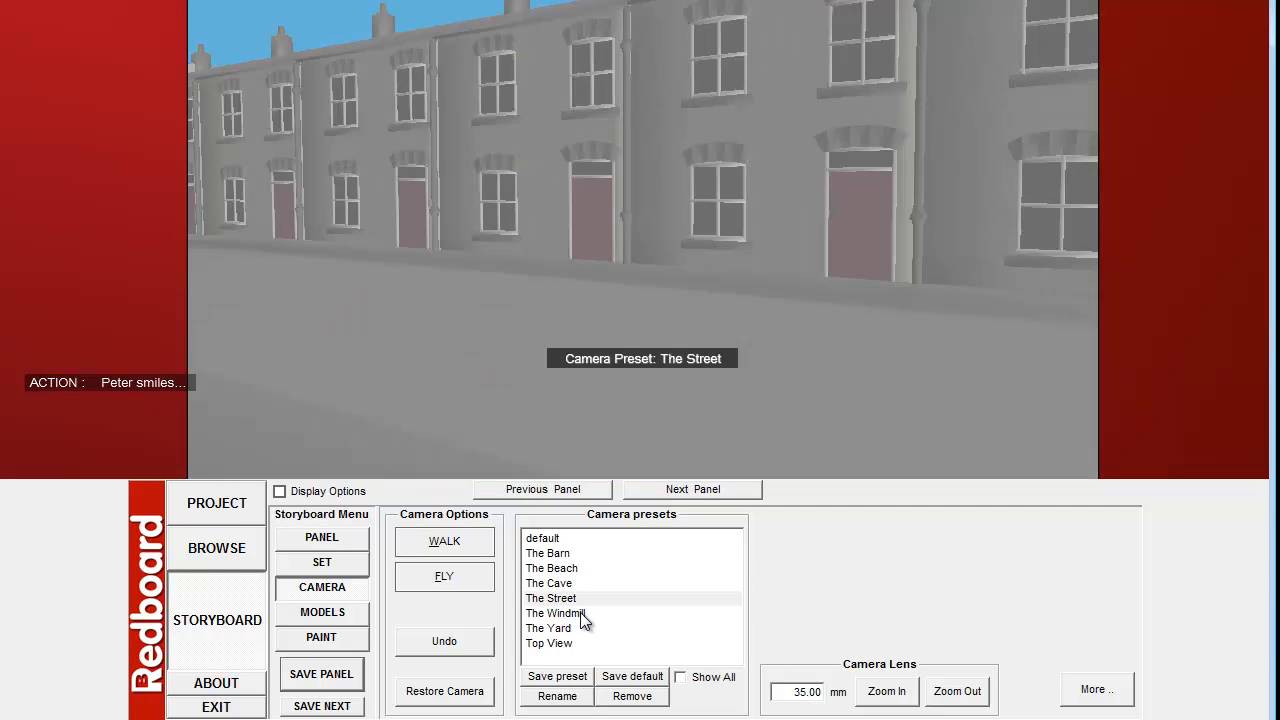
pyautogui.click(582, 614)
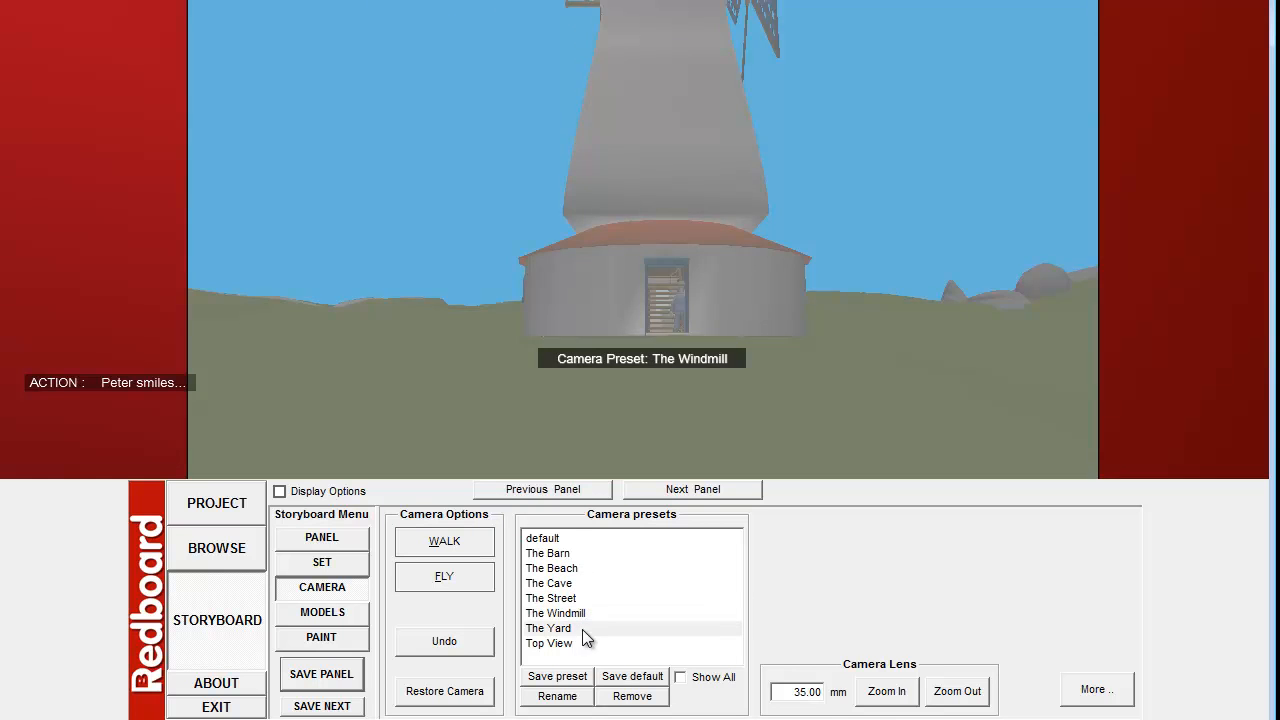
pyautogui.click(582, 629)
pyautogui.click(582, 644)
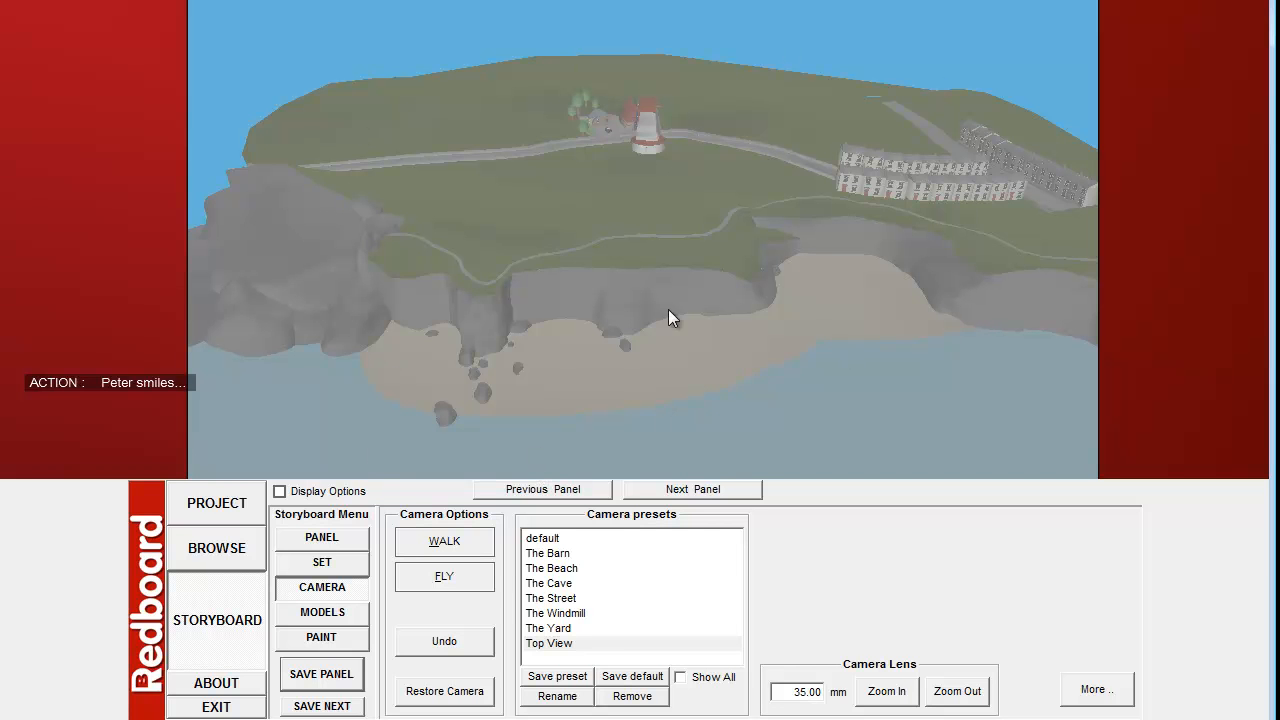
# Apply The Yard camera preset to the panel
pyautogui.click(579, 629)
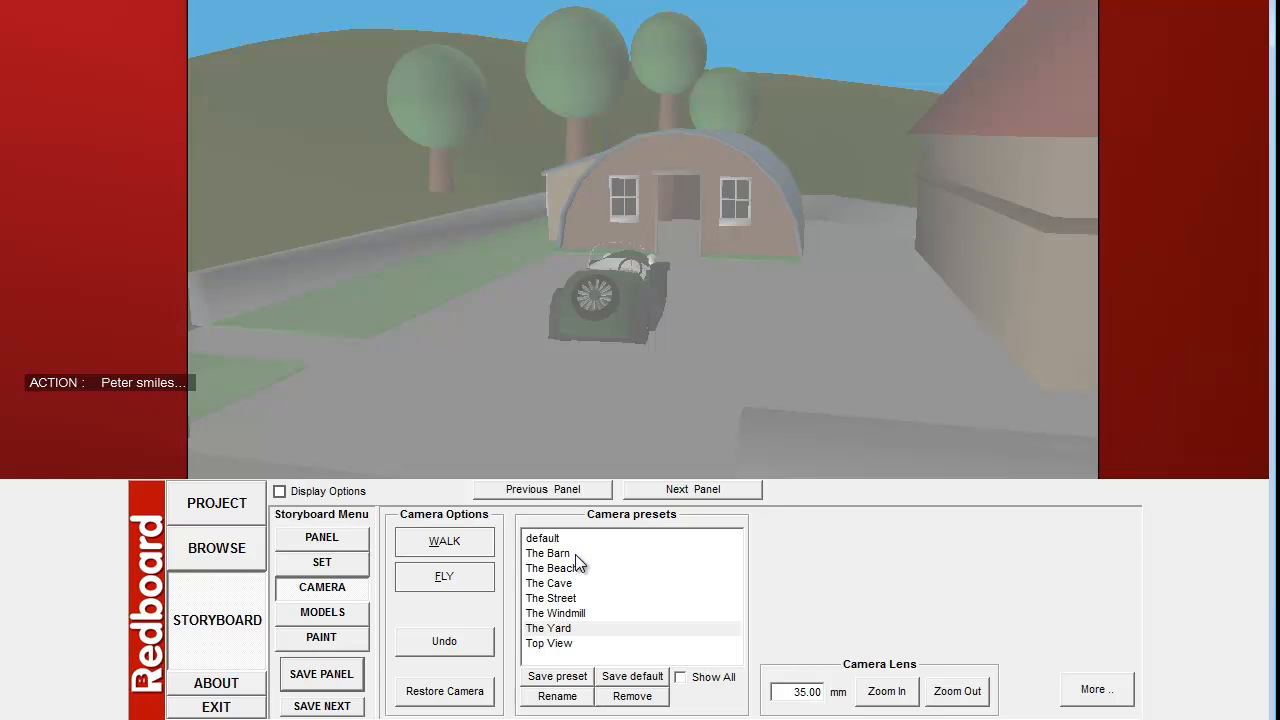
pyautogui.click(584, 630)
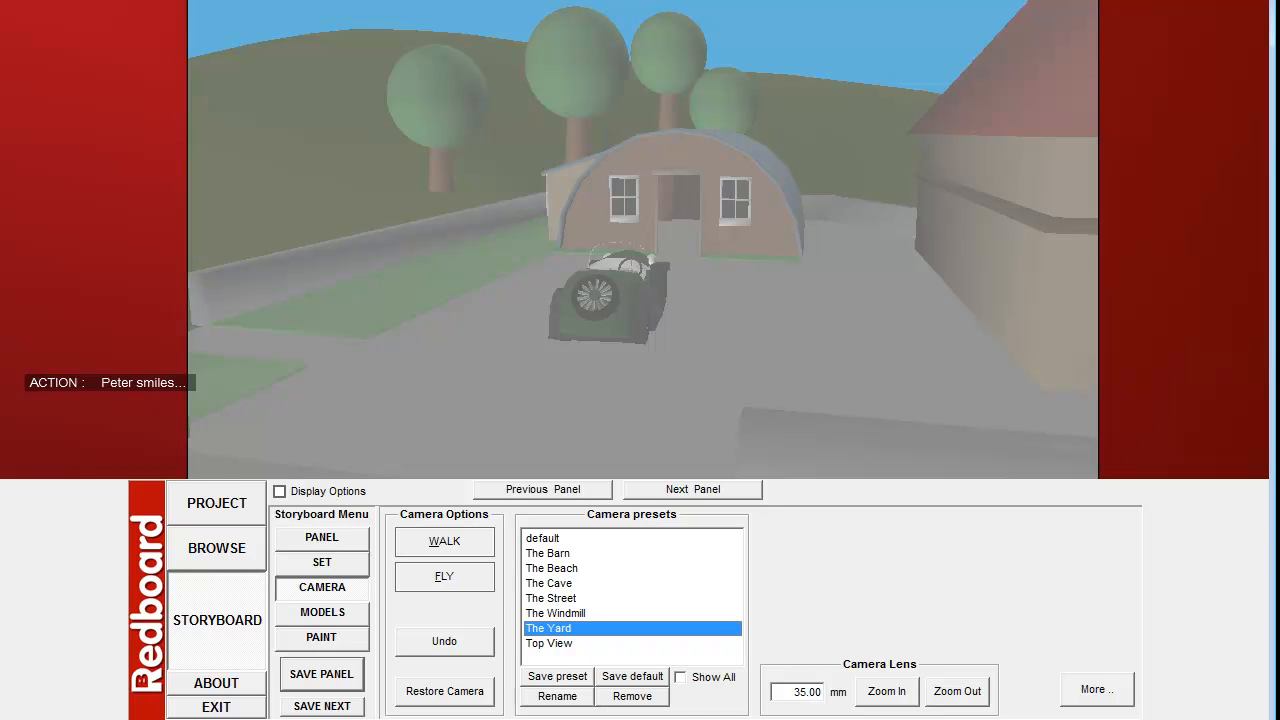
pyautogui.click(1078, 287)
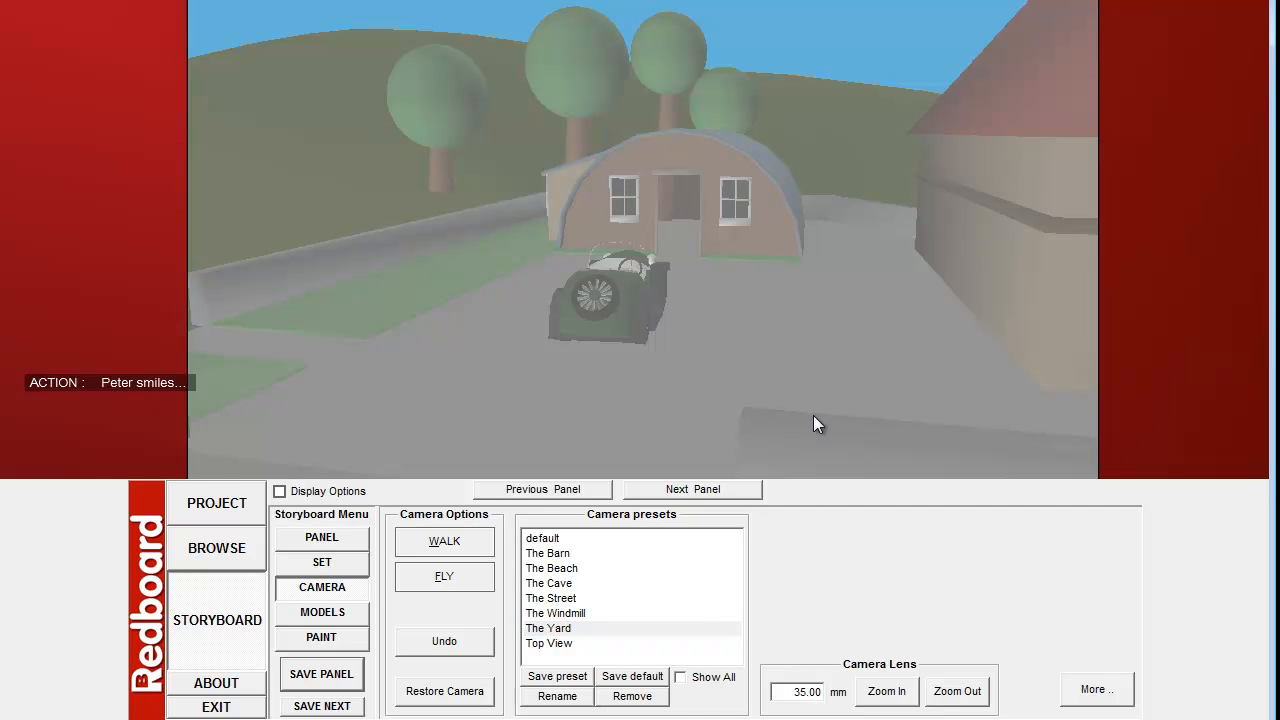
pyautogui.click(451, 576)
pyautogui.click(448, 544)
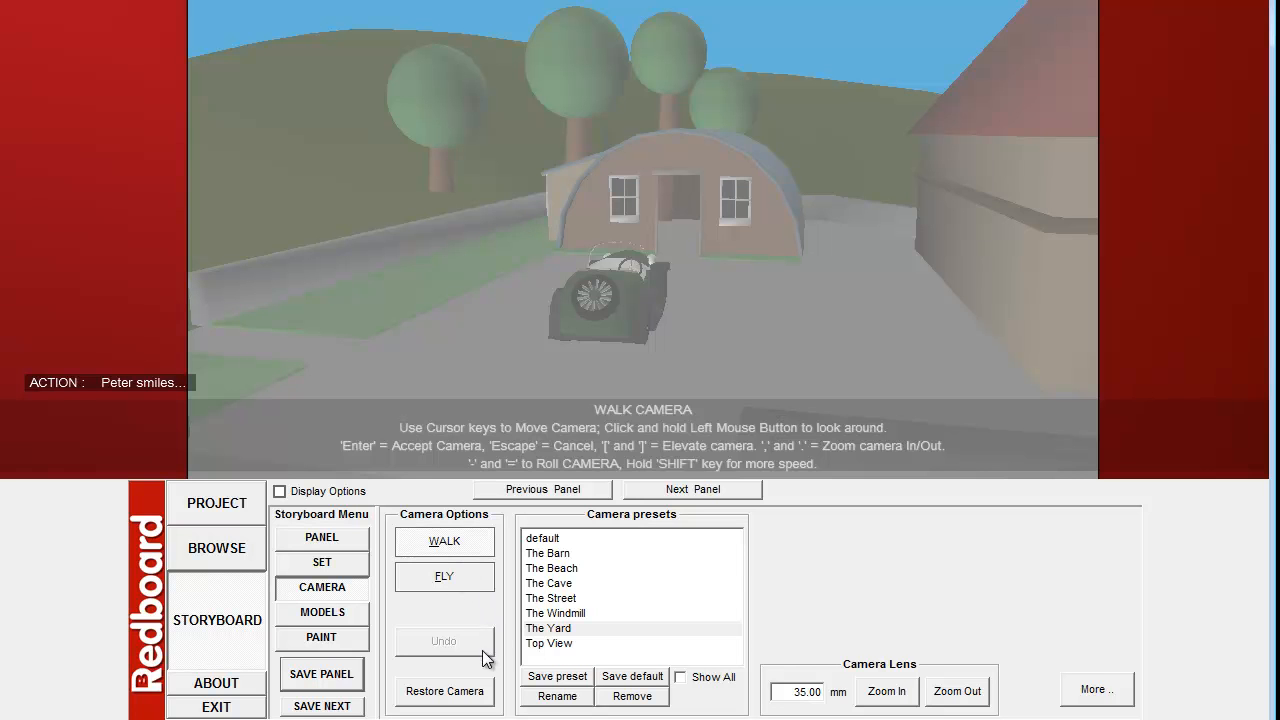
pyautogui.press('Escape')
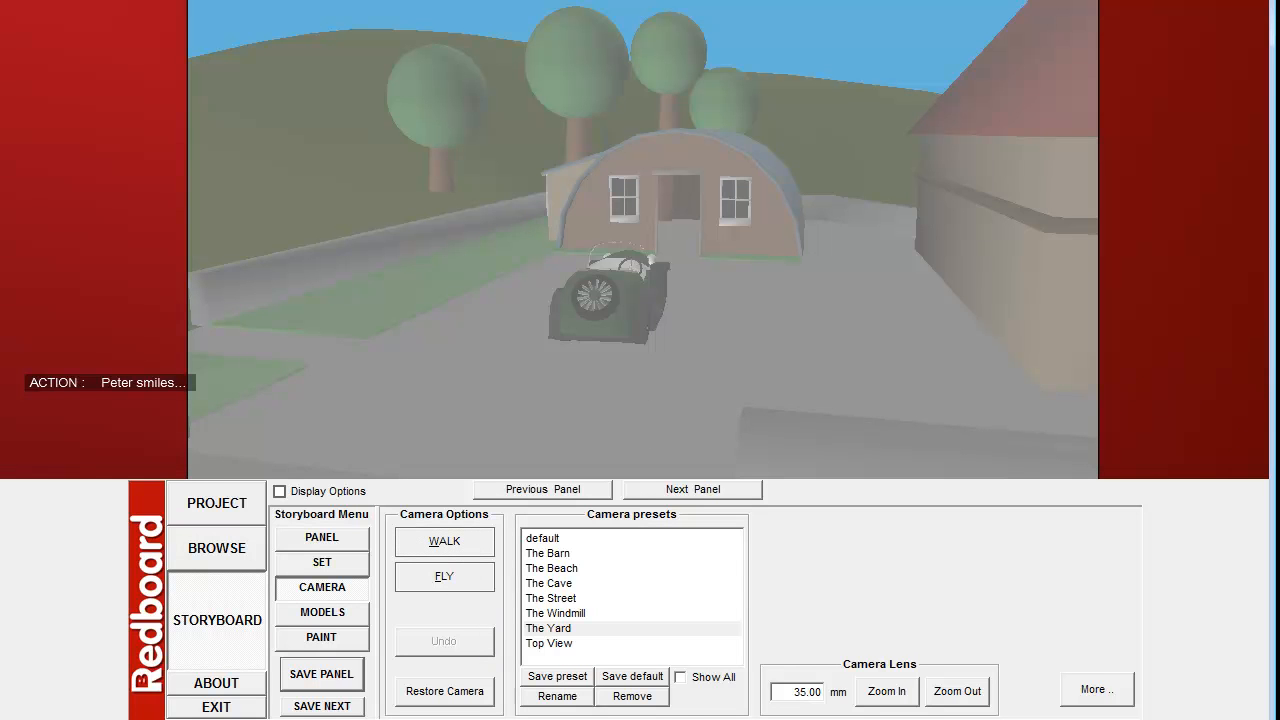
# Walk the camera forward and backward in the yard behind the green car
pyautogui.click(456, 544)
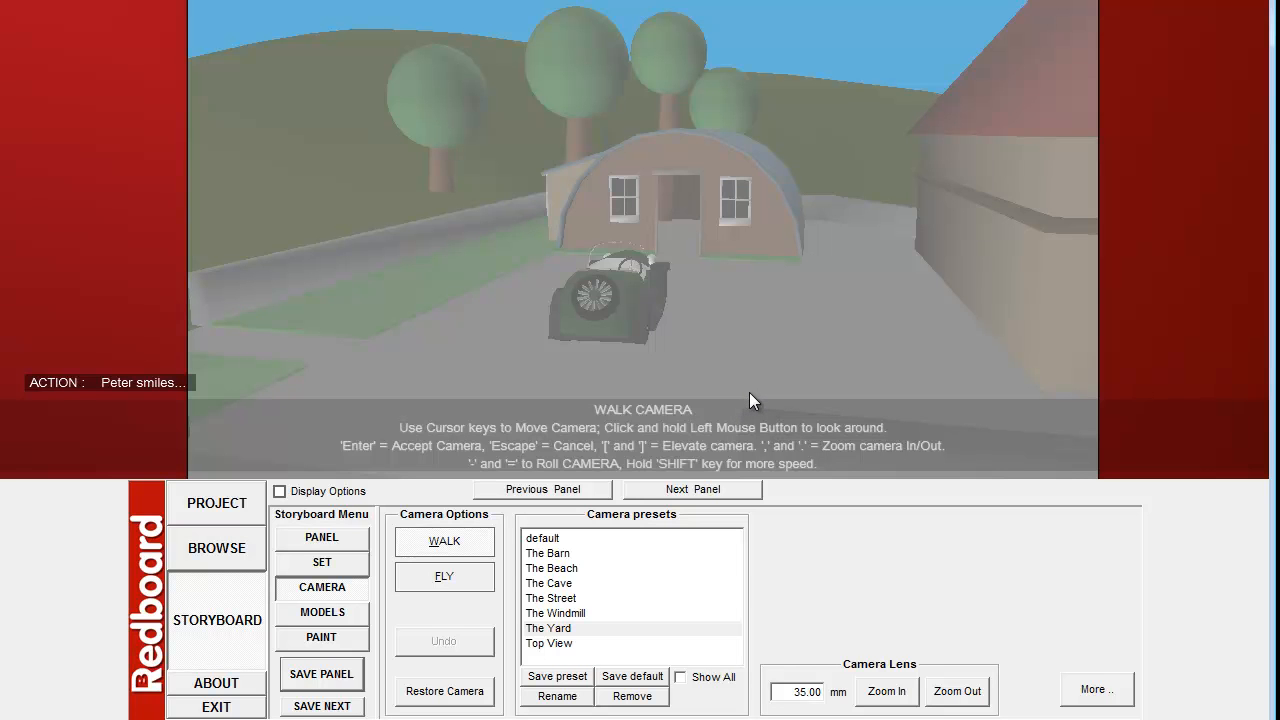
pyautogui.press('Up')
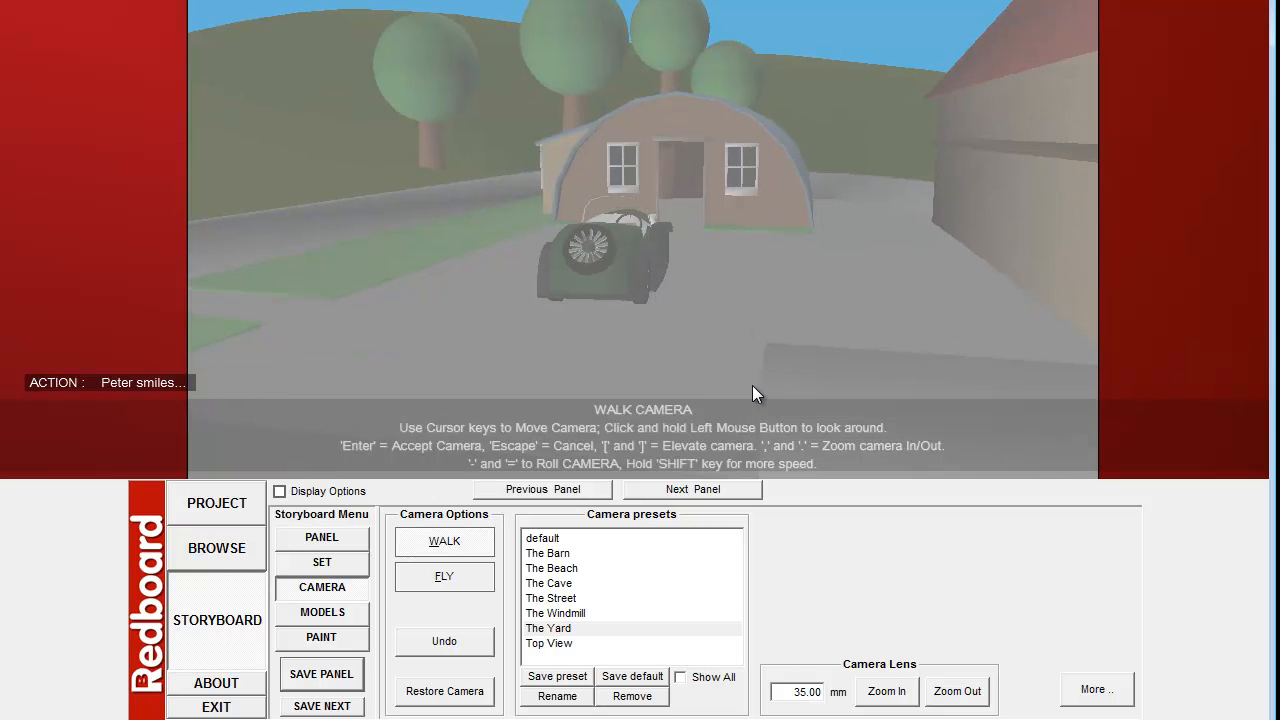
pyautogui.press('Up')
pyautogui.press('Down')
pyautogui.press('Down')
pyautogui.press('Down')
pyautogui.press('Down')
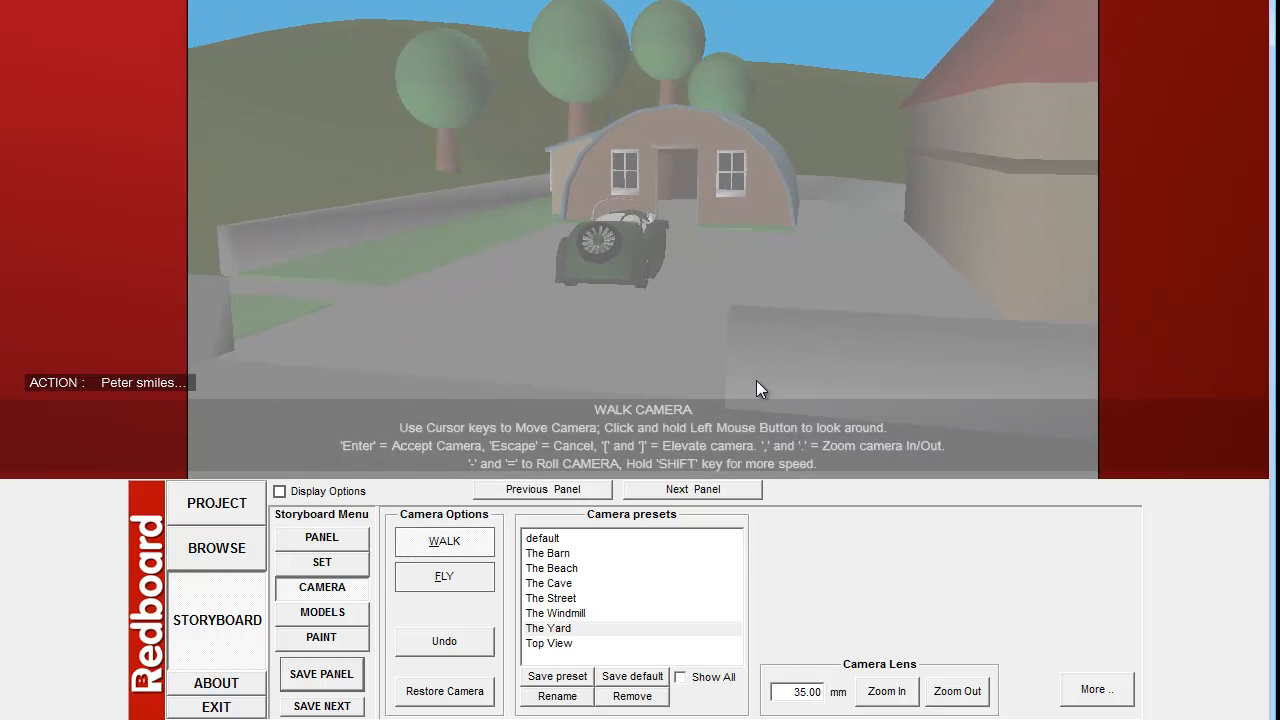
pyautogui.press('Up')
pyautogui.press('Up')
pyautogui.press('Up')
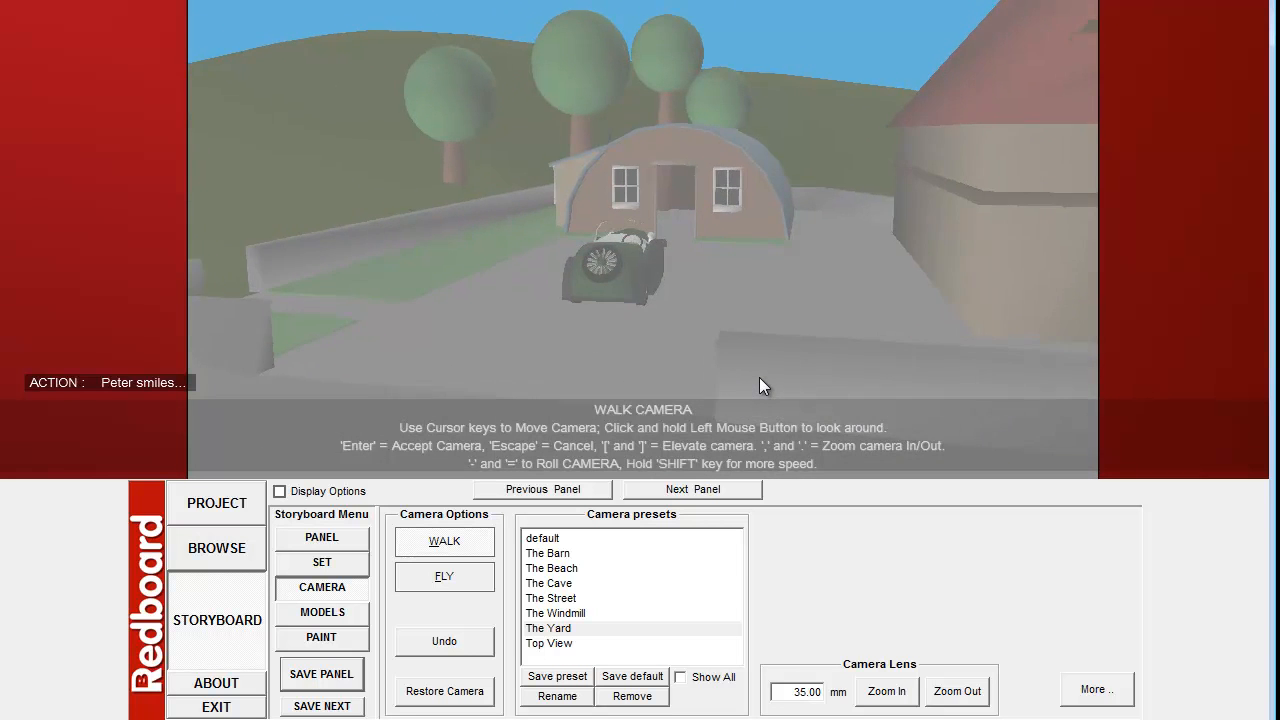
# Move the walk camera sideways to the left and right behind the car to adjust its framing
pyautogui.press('Left')
pyautogui.press('Left')
pyautogui.press('Left')
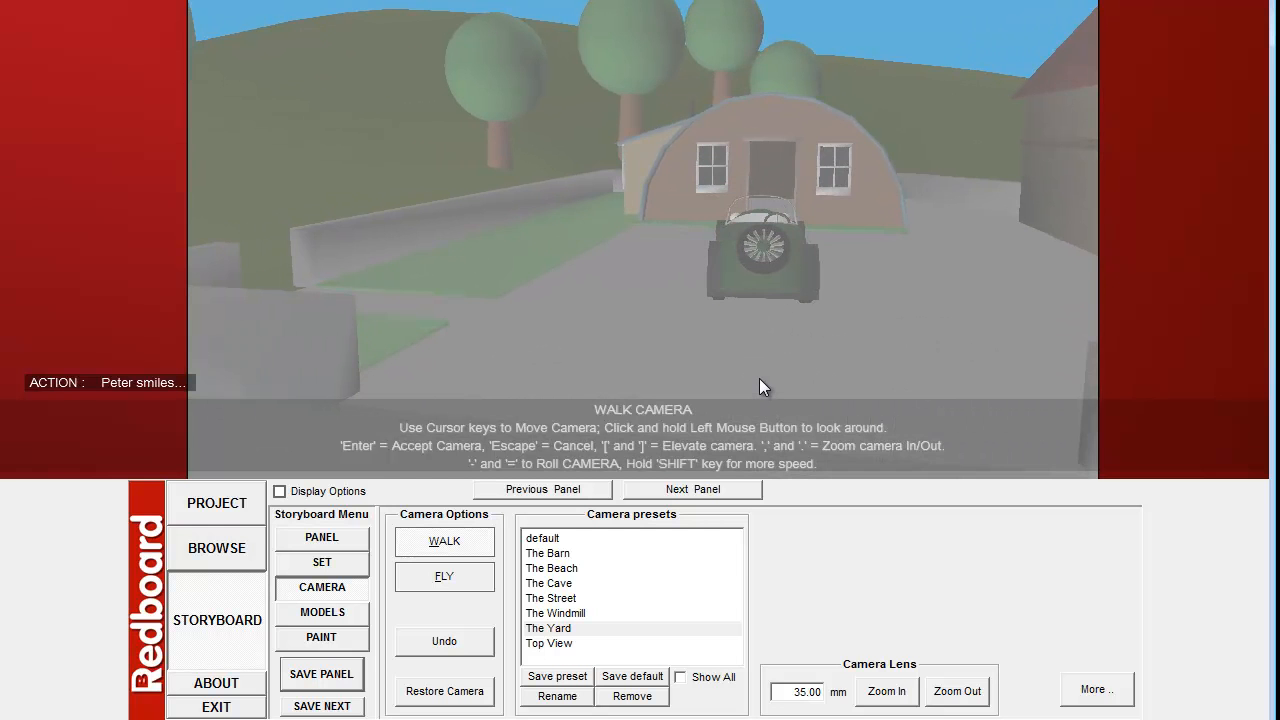
pyautogui.press('Right')
pyautogui.press('Right')
pyautogui.press('Right')
pyautogui.press('Left')
pyautogui.press('Left')
pyautogui.press('Left')
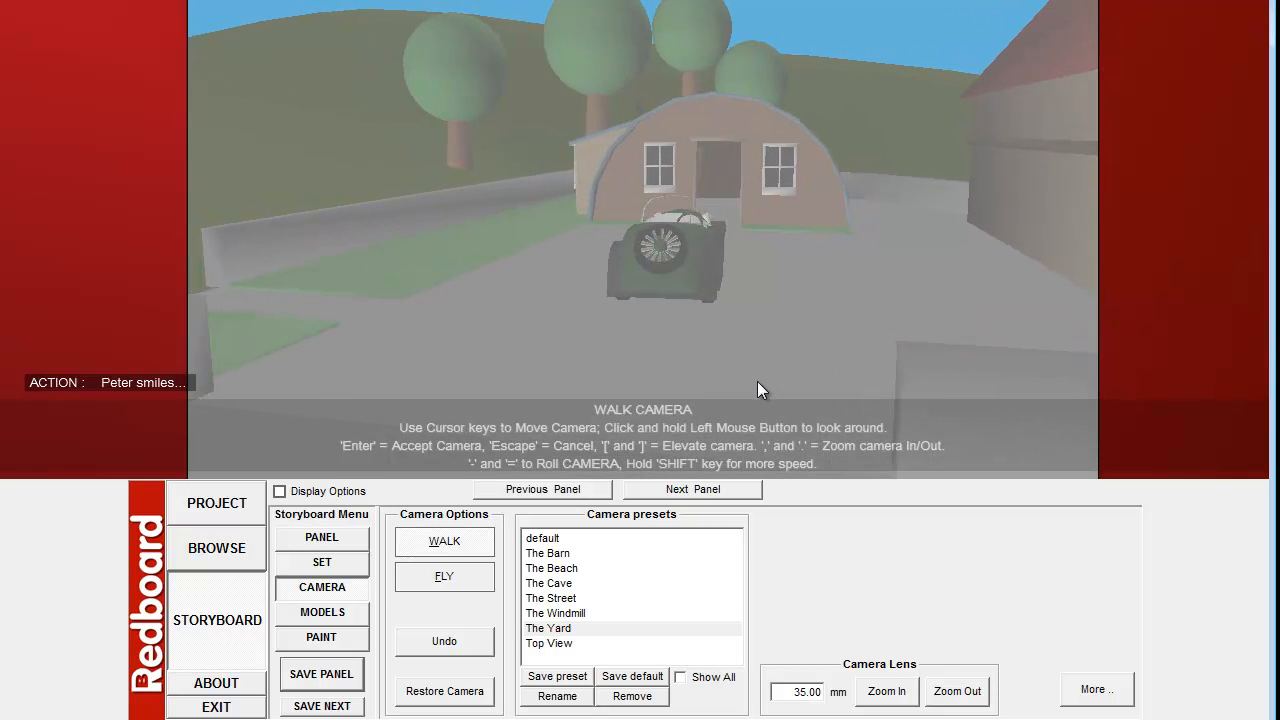
# Lower the walk camera to a height of about 2.03, and raise it to about 4.10
pyautogui.press('[')
pyautogui.press('[')
pyautogui.press('[')
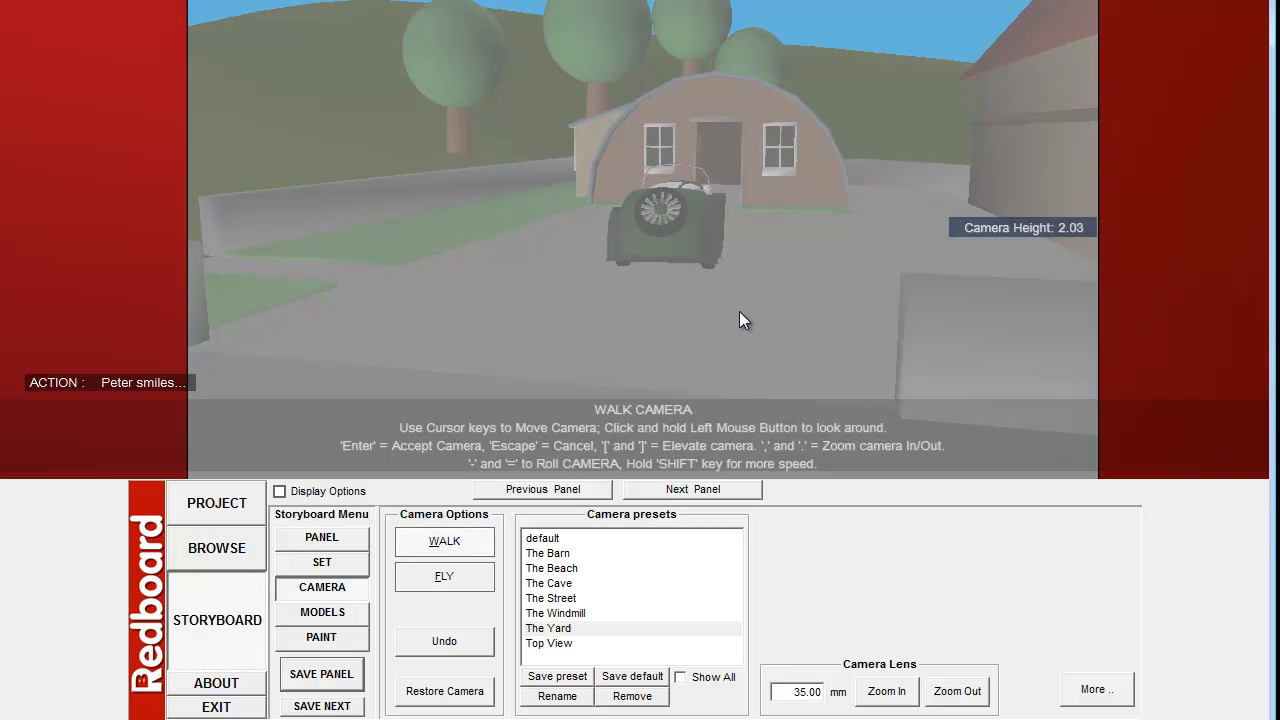
pyautogui.press(']')
pyautogui.press(']')
pyautogui.press(']')
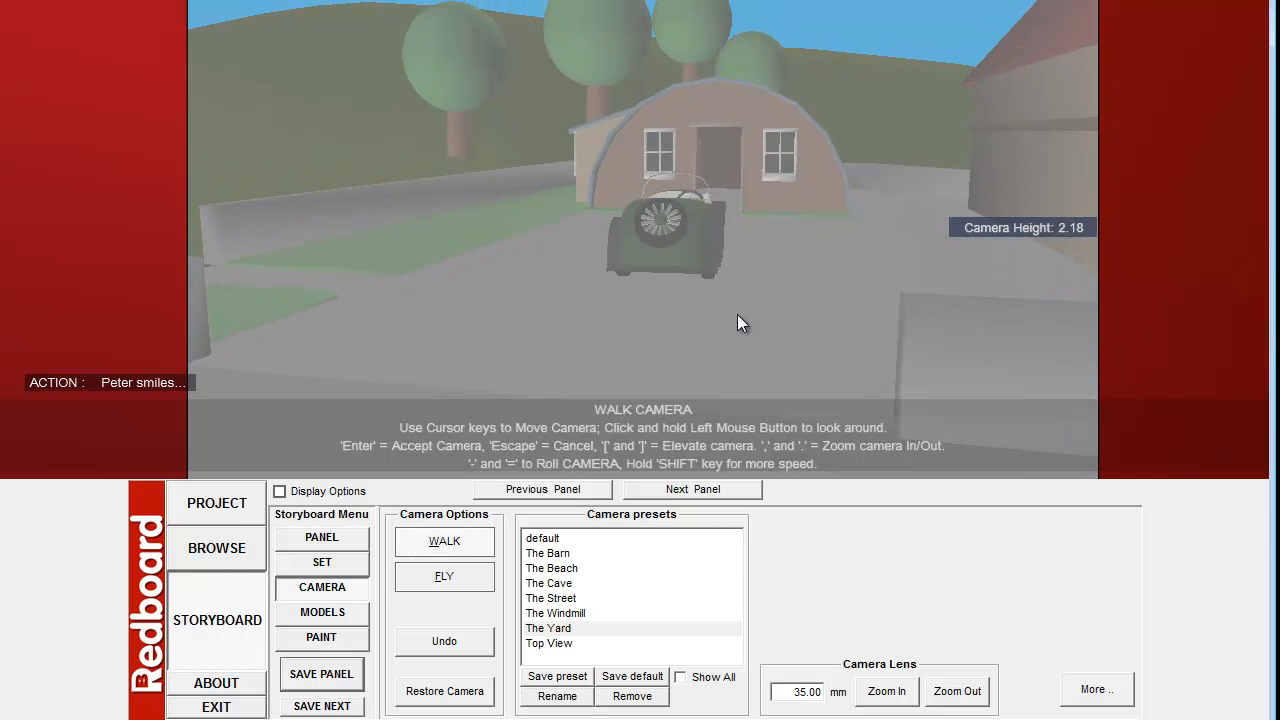
pyautogui.press(']')
pyautogui.press(']')
pyautogui.press(']')
pyautogui.press(']')
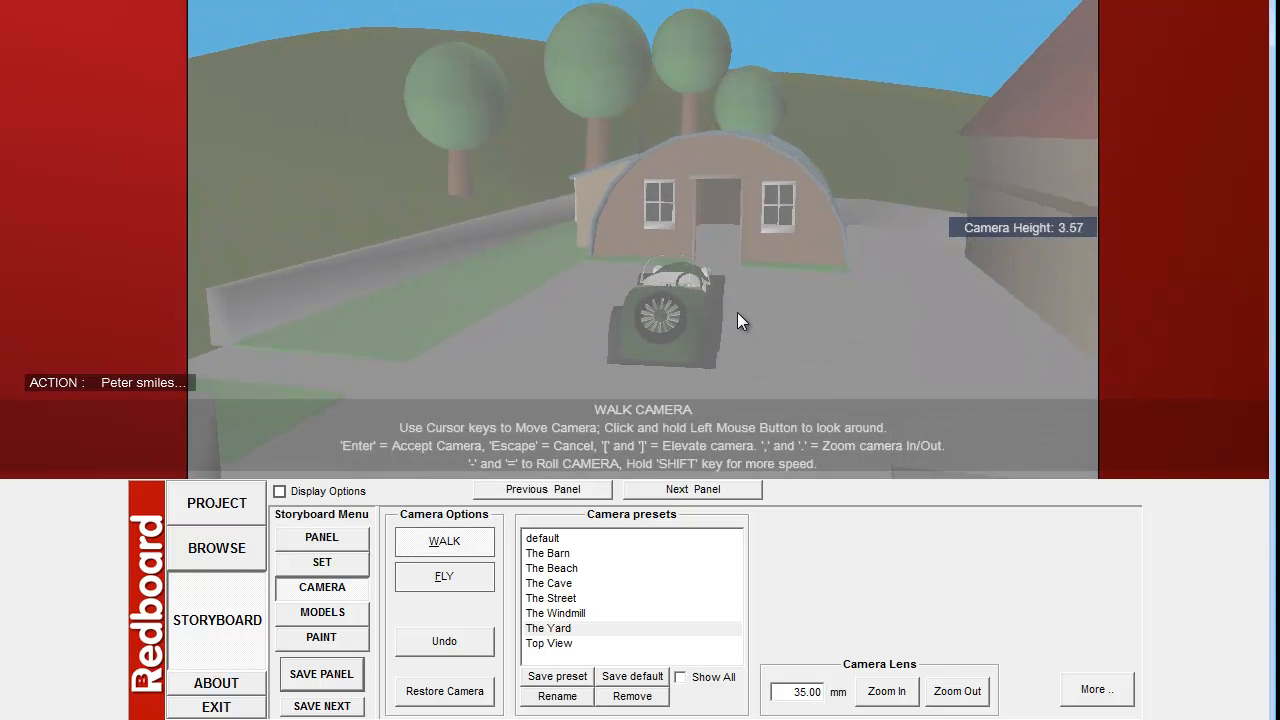
pyautogui.press(']')
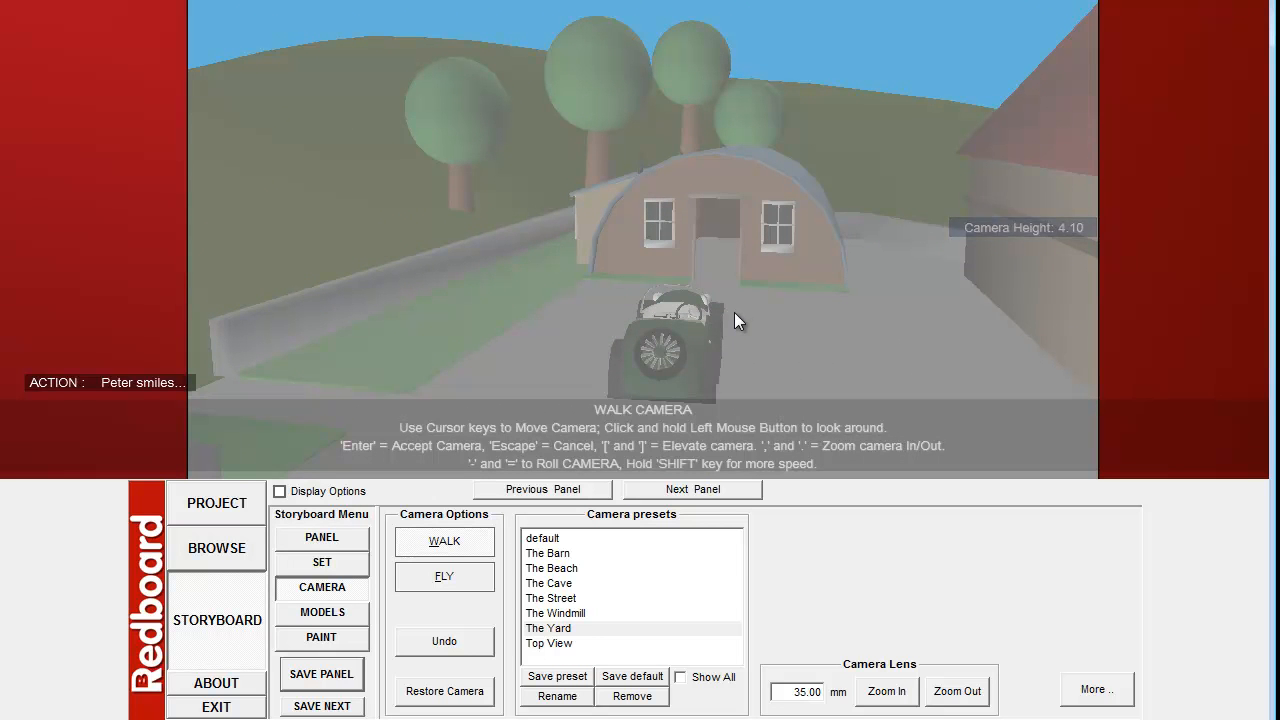
# Lower the walk camera to a height of about 2, and turn it to the right so the car sits left of the hut
pyautogui.press('[')
pyautogui.press('[')
pyautogui.press('[')
pyautogui.press('[')
pyautogui.press('[')
pyautogui.press('[')
pyautogui.press('[')
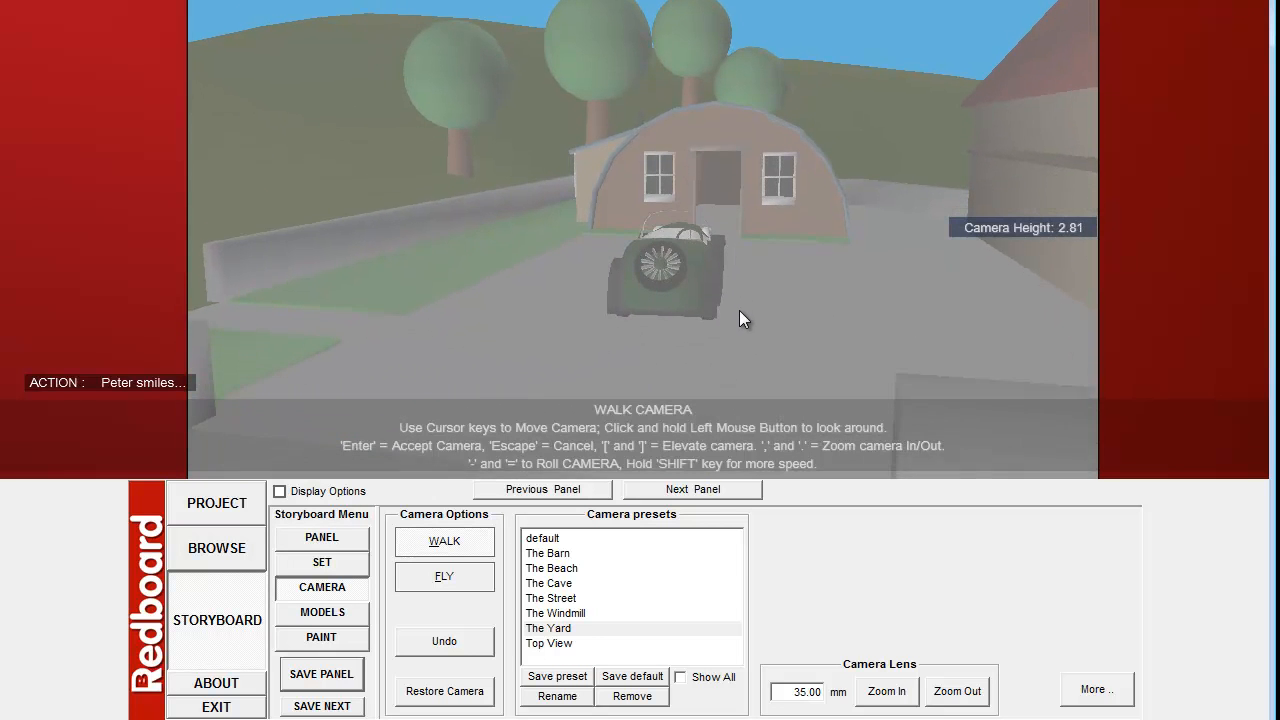
pyautogui.press('[')
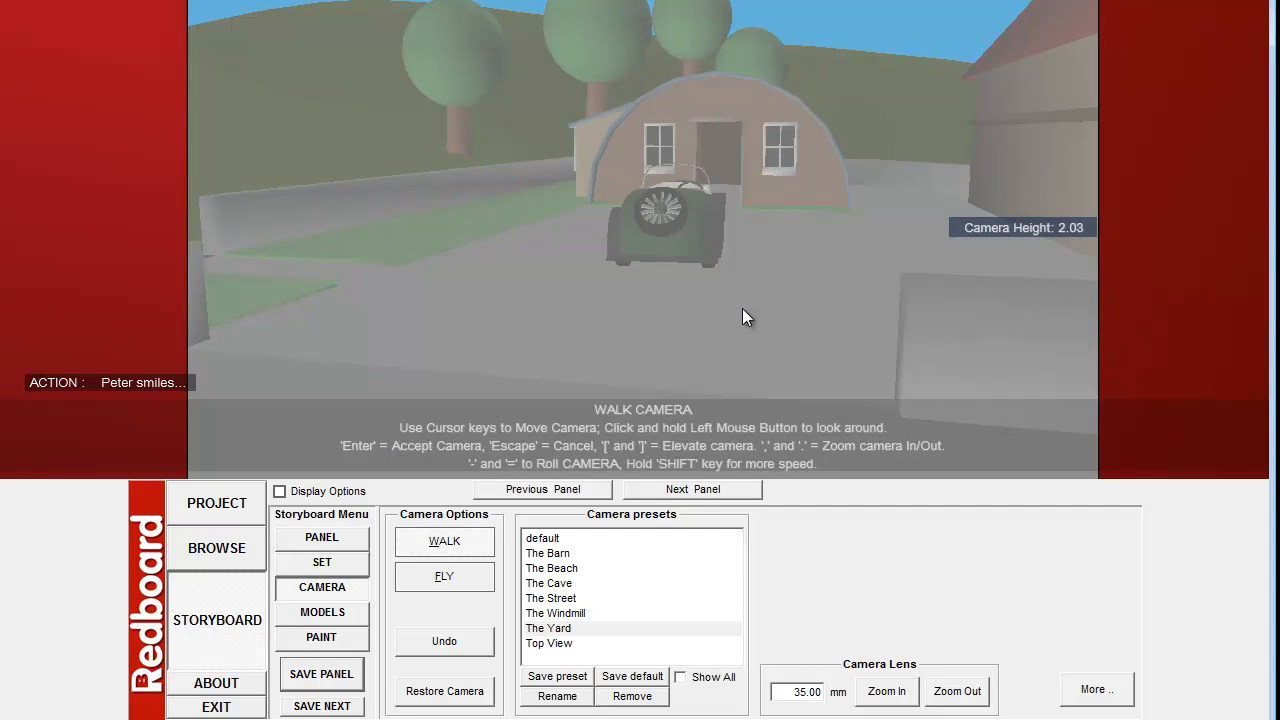
pyautogui.press('[')
pyautogui.press(']')
pyautogui.press(']')
pyautogui.moveTo(624, 313); pyautogui.dragTo(486, 299)
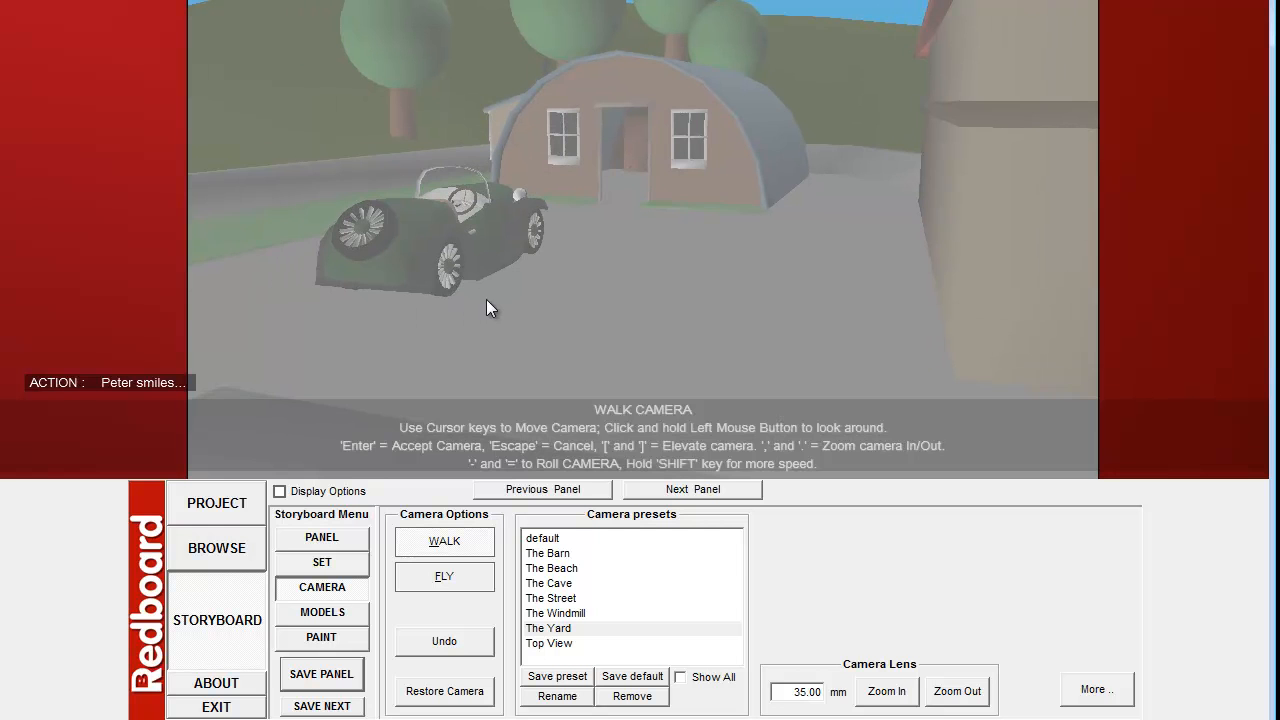
# Turn the walk camera toward the car and lower it to a height of about 1.56
pyautogui.press(']')
pyautogui.press('[')
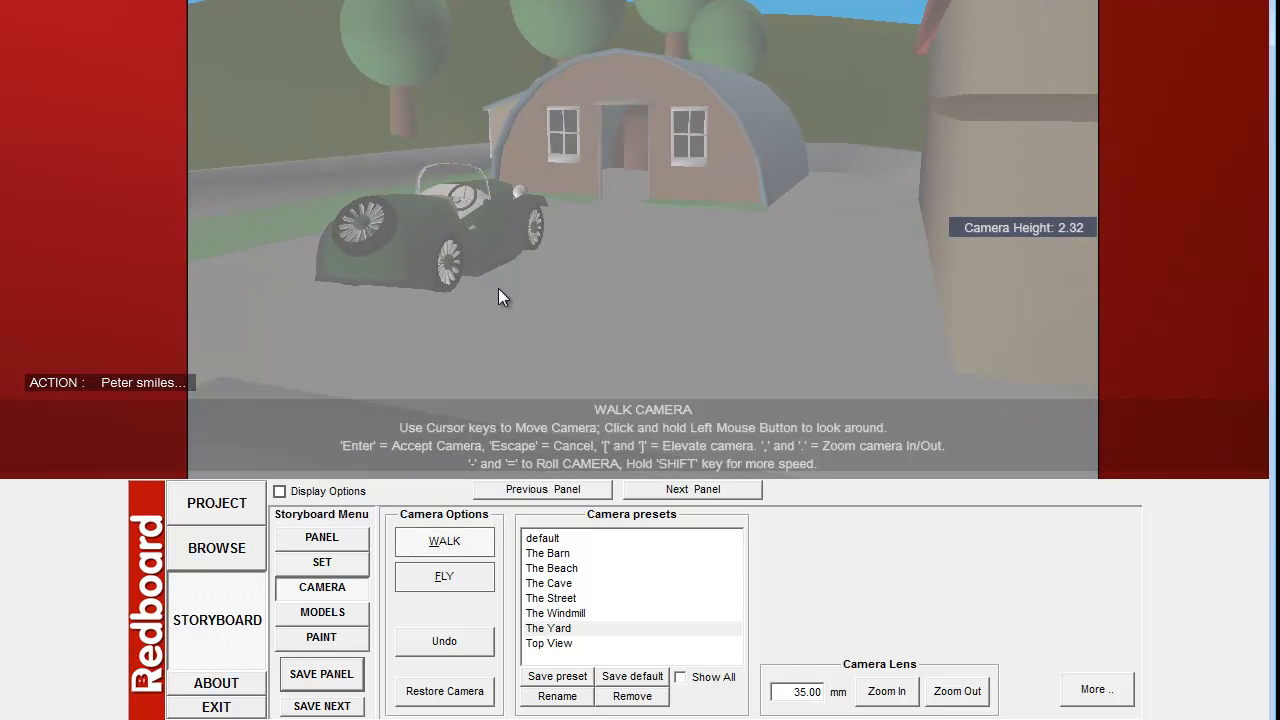
pyautogui.moveTo(565, 241)
pyautogui.mouseDown()
pyautogui.moveTo(765, 255)
pyautogui.moveTo(677, 292)
pyautogui.moveTo(623, 287)
pyautogui.moveTo(677, 263)
pyautogui.moveTo(771, 280)
pyautogui.moveTo(726, 286)
pyautogui.moveTo(599, 261)
pyautogui.moveTo(725, 286)
pyautogui.moveTo(587, 293)
pyautogui.moveTo(568, 280)
pyautogui.moveTo(585, 288)
pyautogui.moveTo(593, 267)
pyautogui.moveTo(583, 147)
pyautogui.moveTo(577, 242)
pyautogui.mouseUp()
pyautogui.press('[')
pyautogui.press('[')
pyautogui.press('[')
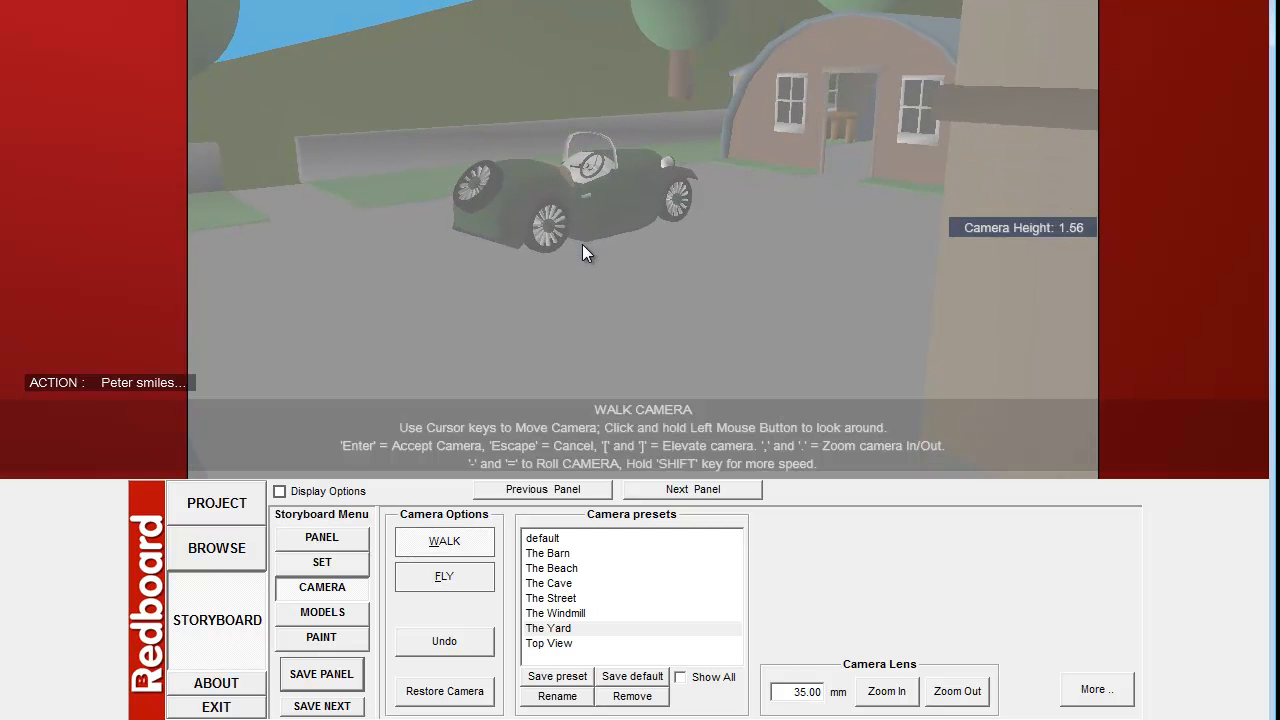
# Walk the camera closer to the car, frame the car with the hut behind it, and accept the camera
pyautogui.press('Up')
pyautogui.press('Down')
pyautogui.moveTo(590, 232); pyautogui.dragTo(631, 310)
pyautogui.press('Up')
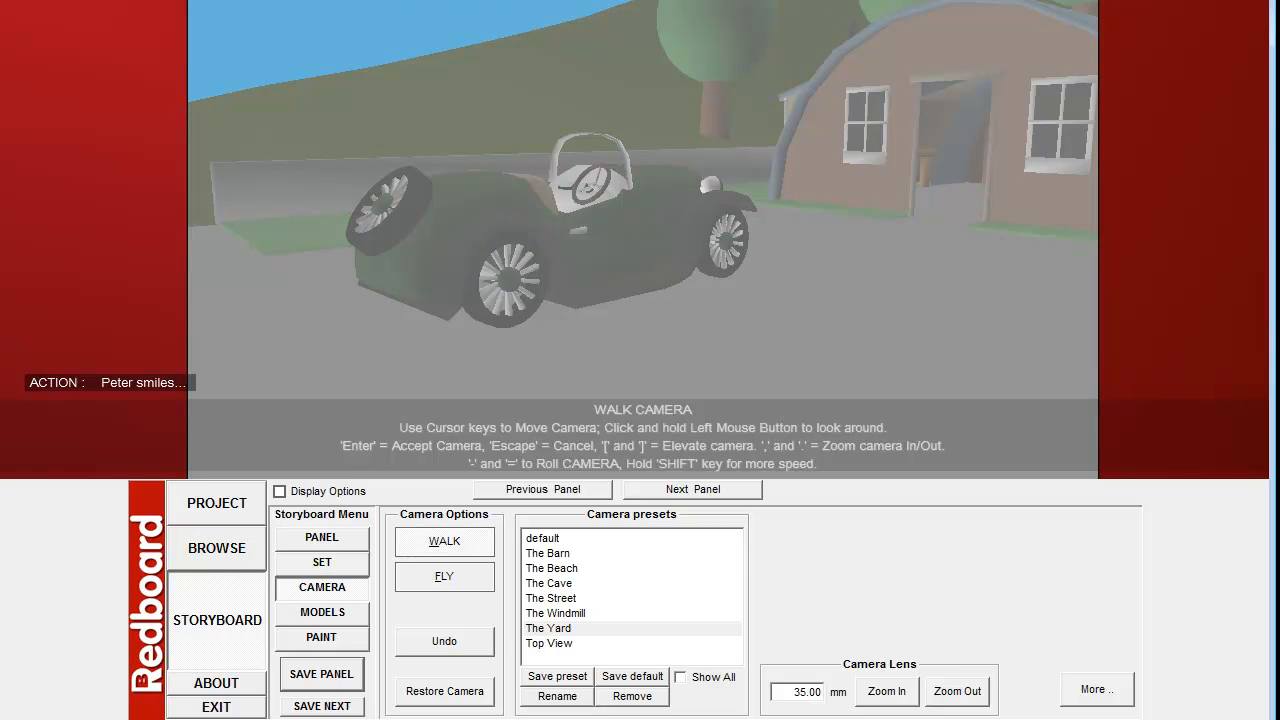
pyautogui.press('Return')
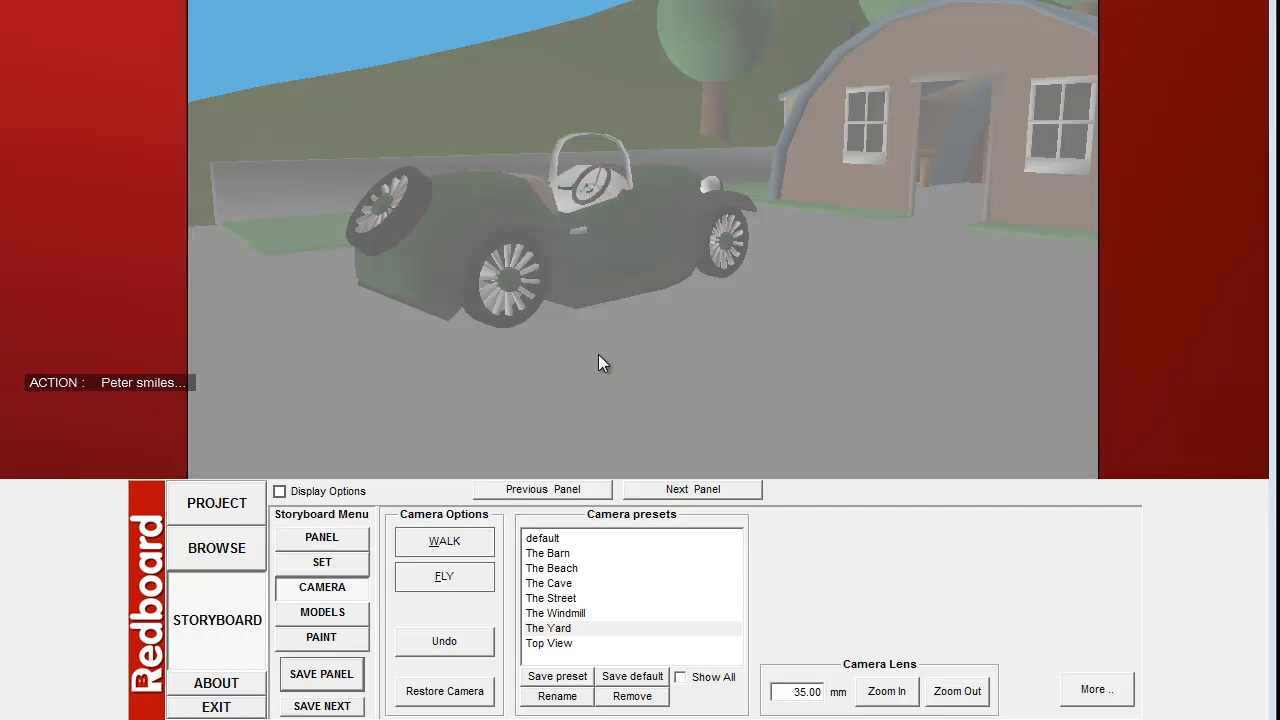
# Set the panel numbering to Episode 006, Scene 001, Shot 001 and Version 001
pyautogui.click(332, 540)
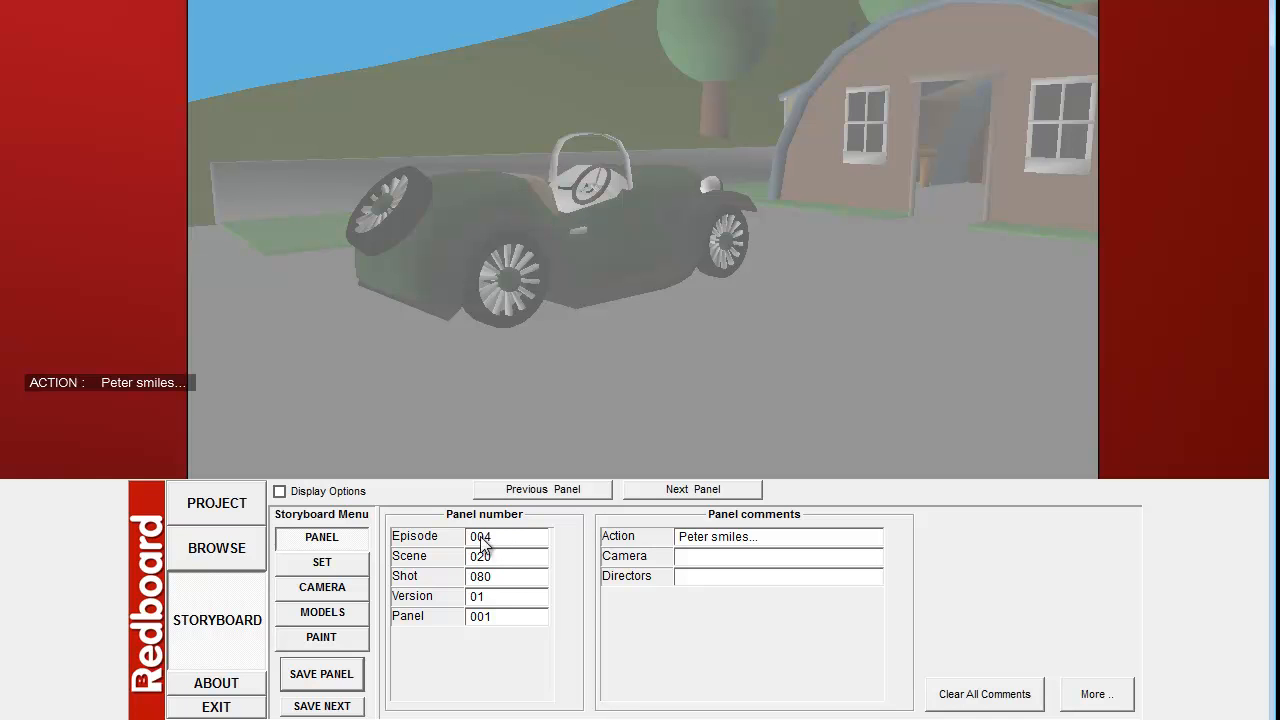
pyautogui.moveTo(500, 536); pyautogui.dragTo(484, 537)
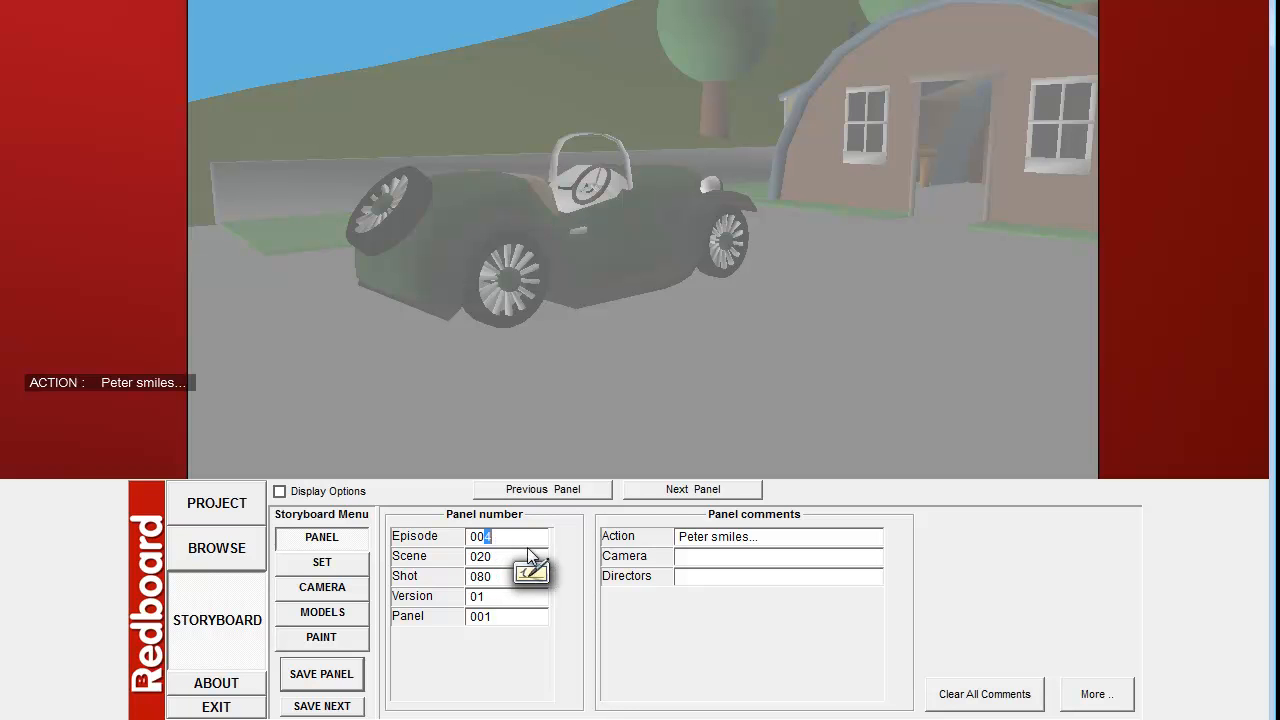
pyautogui.write('6')
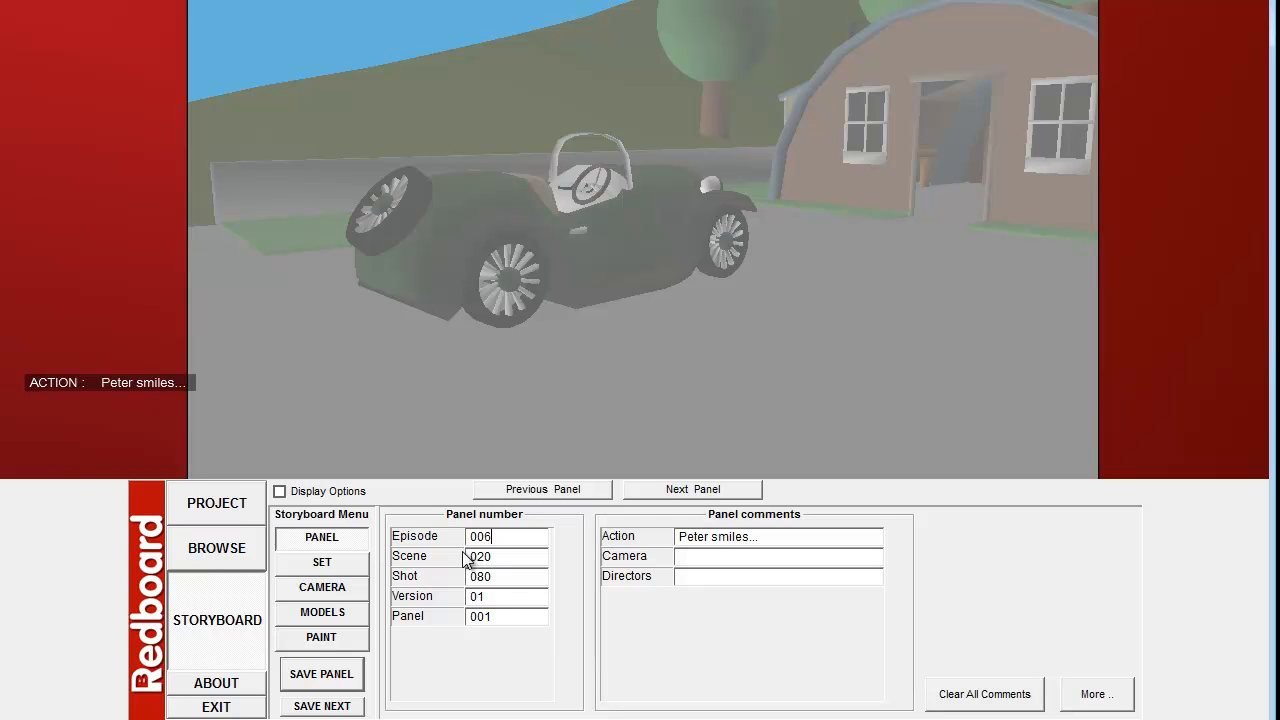
pyautogui.moveTo(508, 557); pyautogui.dragTo(466, 571)
pyautogui.write('001')
pyautogui.moveTo(502, 581); pyautogui.dragTo(470, 590)
pyautogui.write('0010')
# Save the storyboard panel, replacing the existing panel of the same name
pyautogui.click(336, 680)
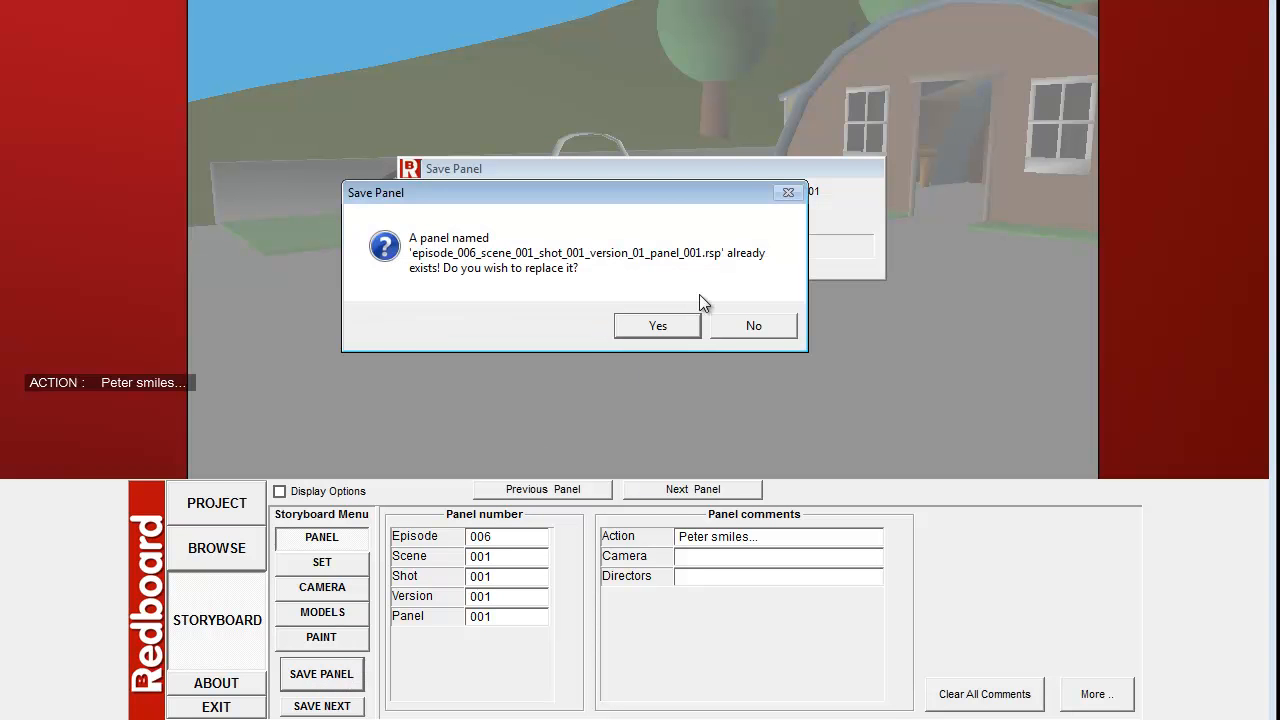
pyautogui.moveTo(642, 192); pyautogui.dragTo(683, 210)
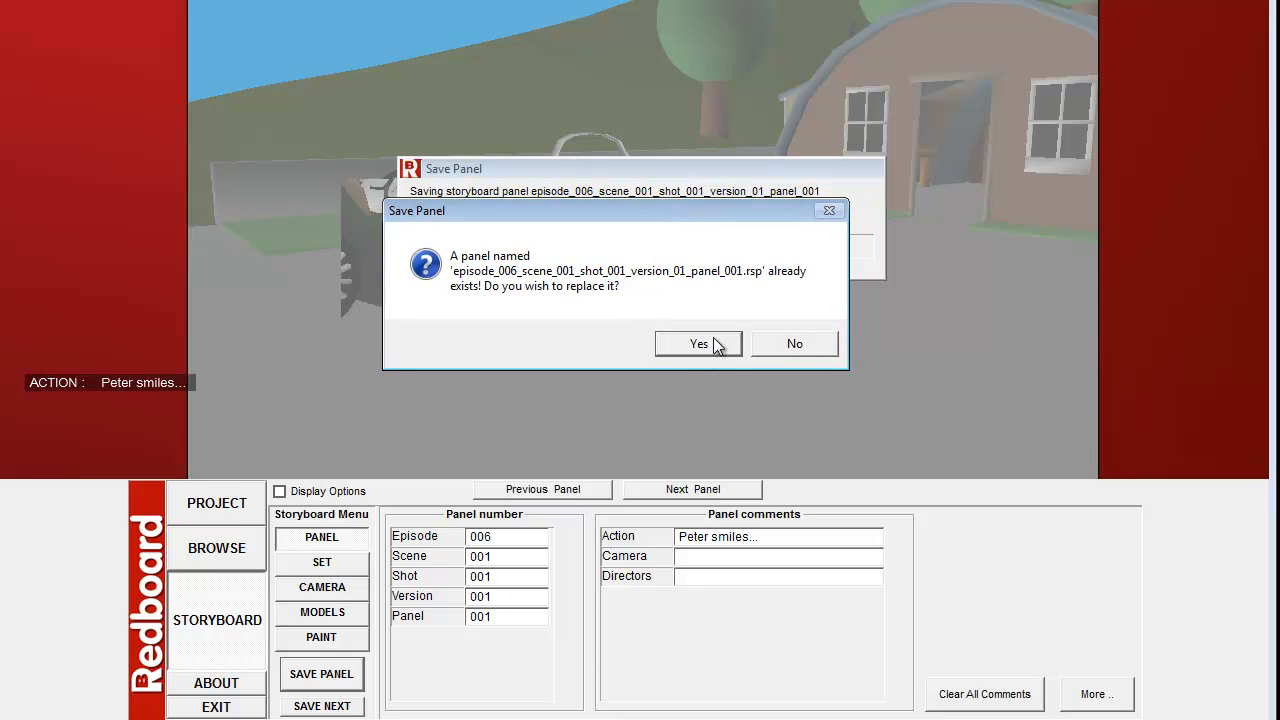
pyautogui.click(709, 342)
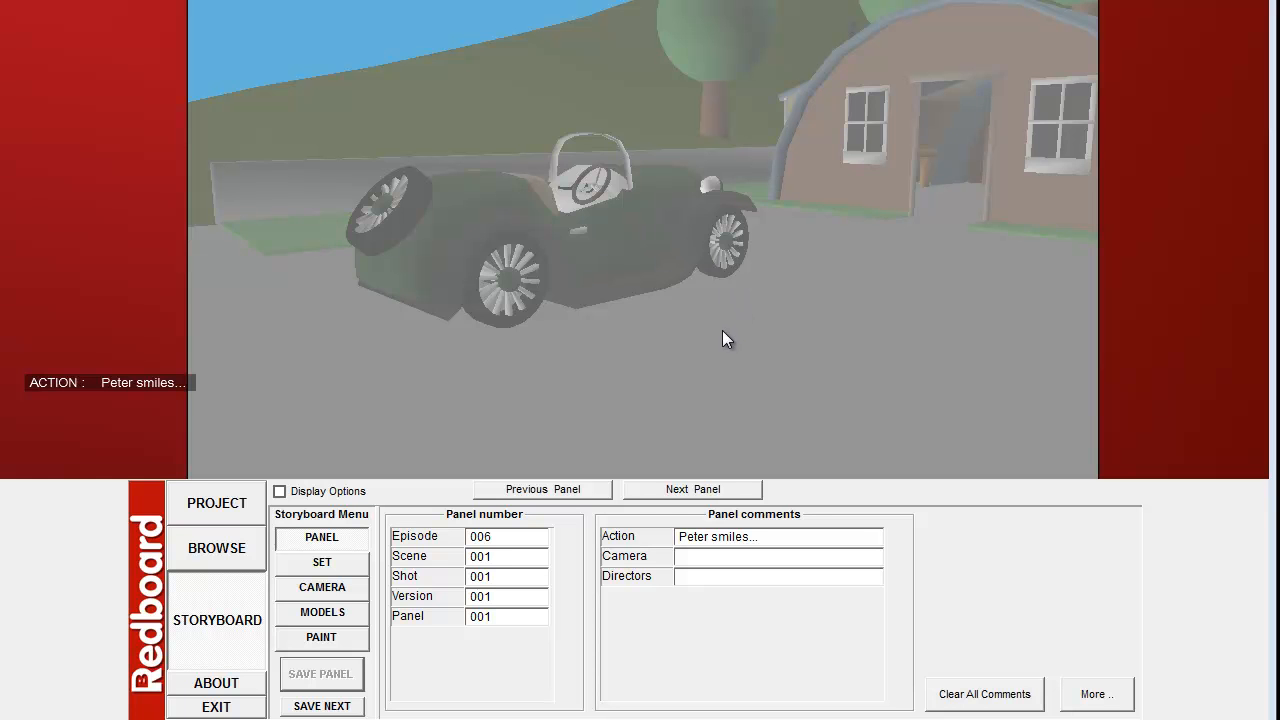
# Add the Ethel model from the model library to the current set
pyautogui.click(326, 616)
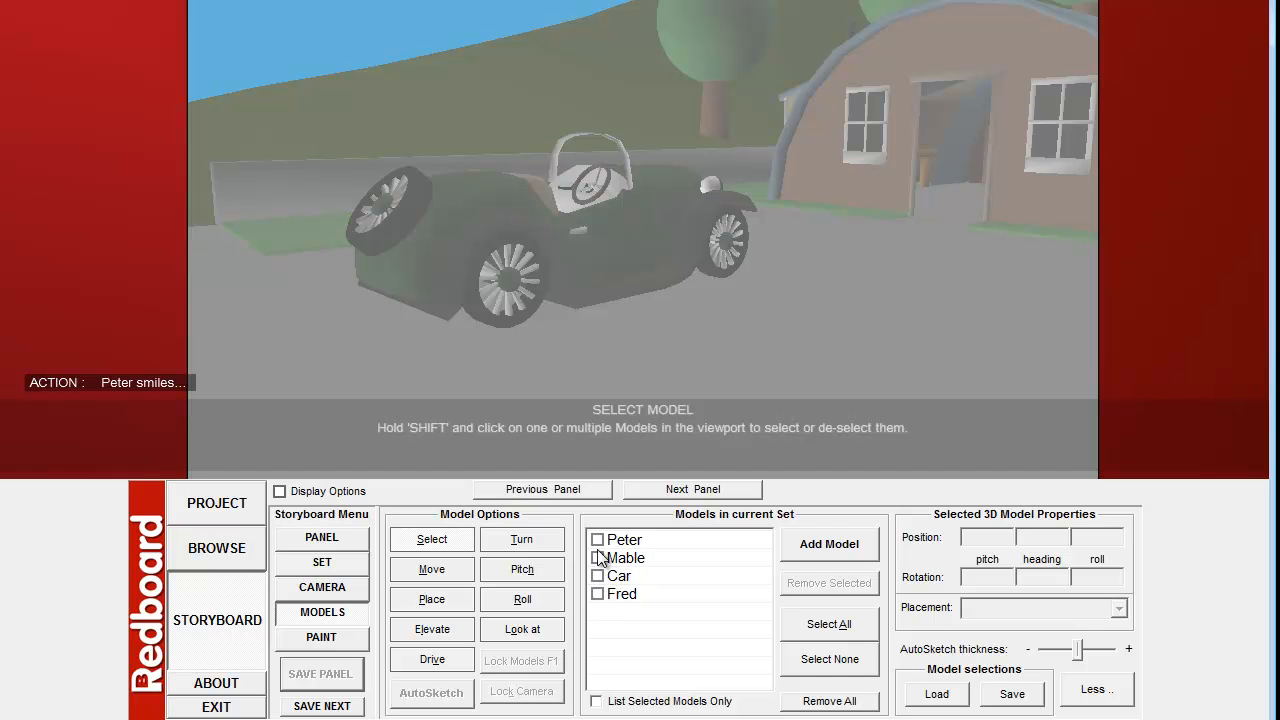
pyautogui.click(598, 558)
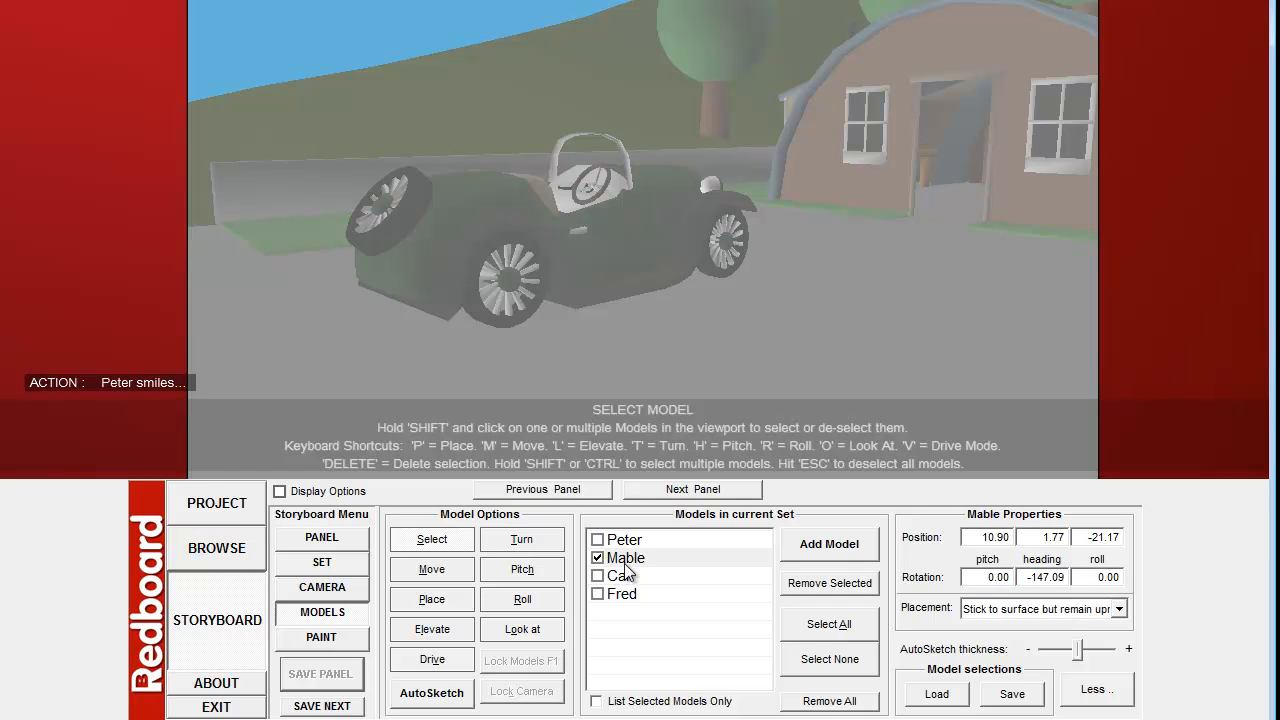
pyautogui.click(832, 545)
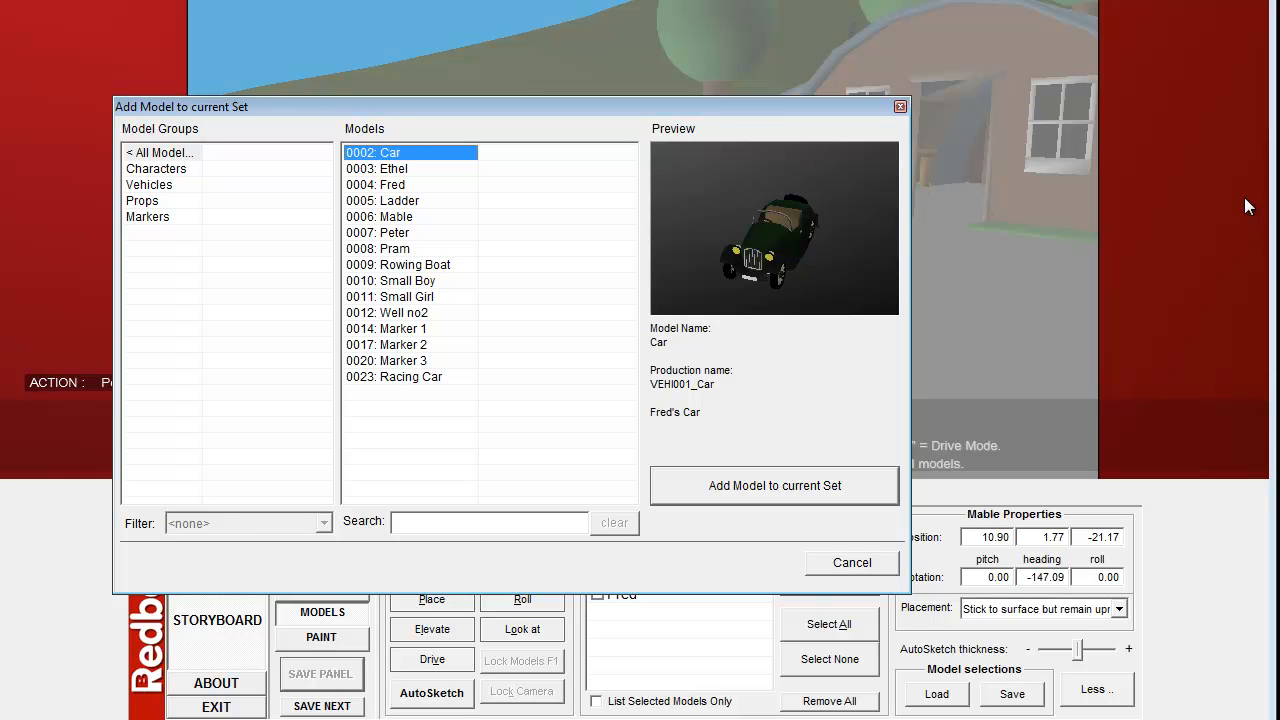
pyautogui.moveTo(510, 107); pyautogui.dragTo(504, 9)
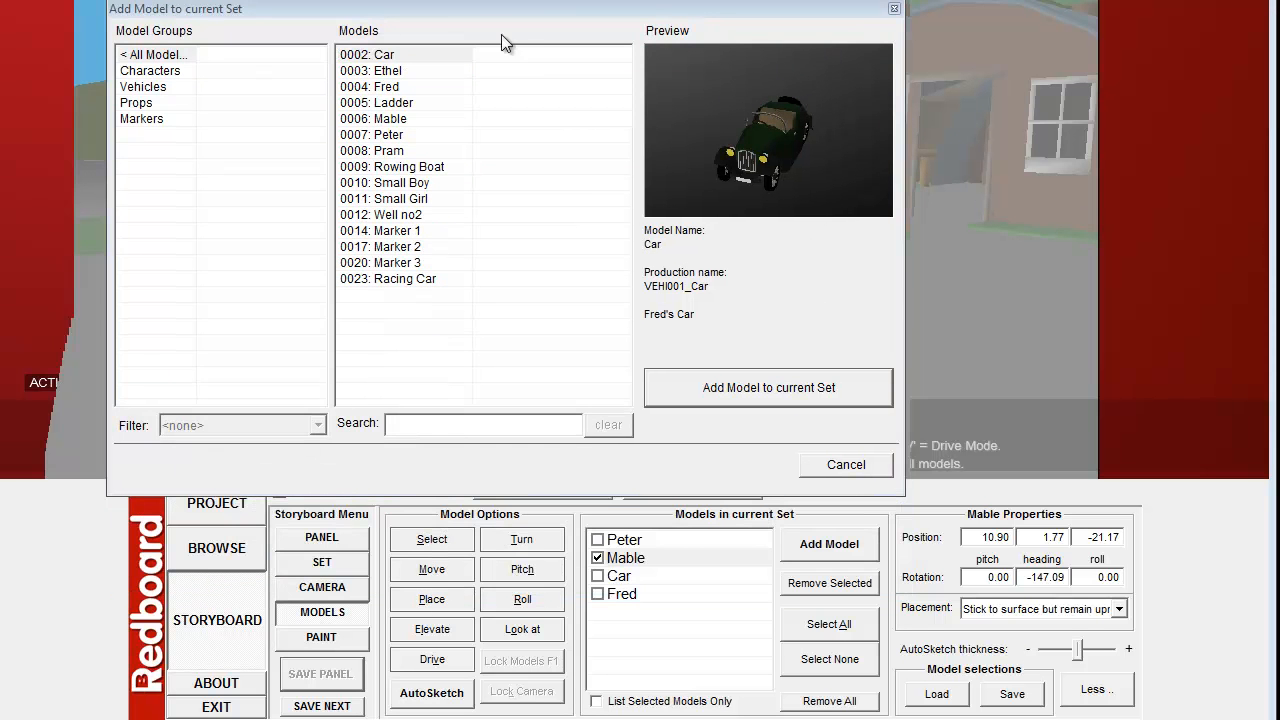
pyautogui.click(392, 72)
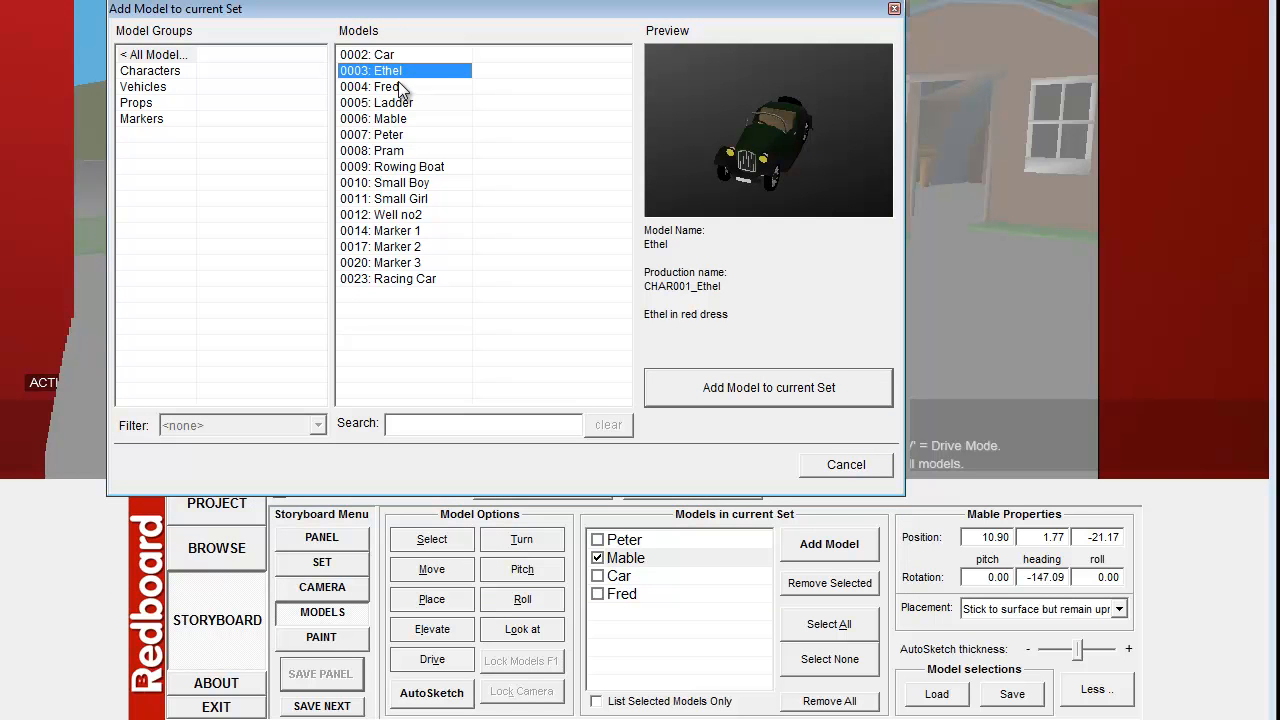
pyautogui.click(717, 396)
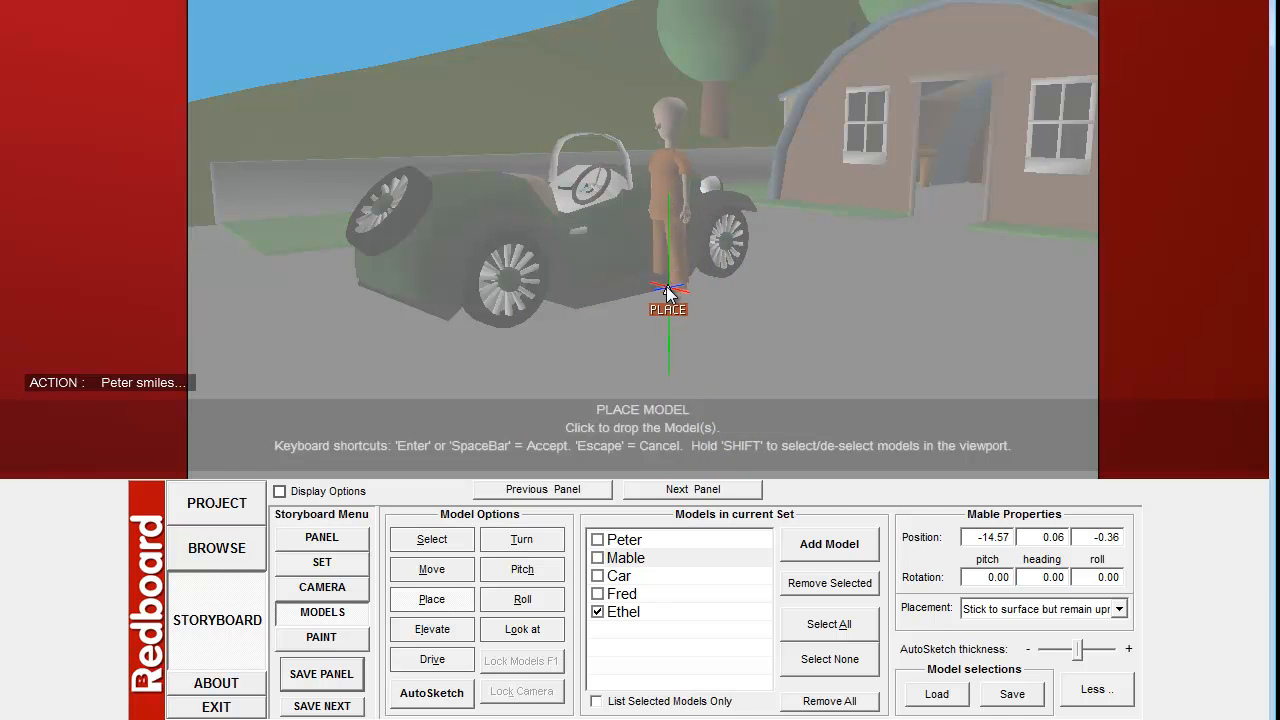
# Place Ethel on the ground near the car's front wheel and turn her to a heading of 13.50
pyautogui.click(757, 333)
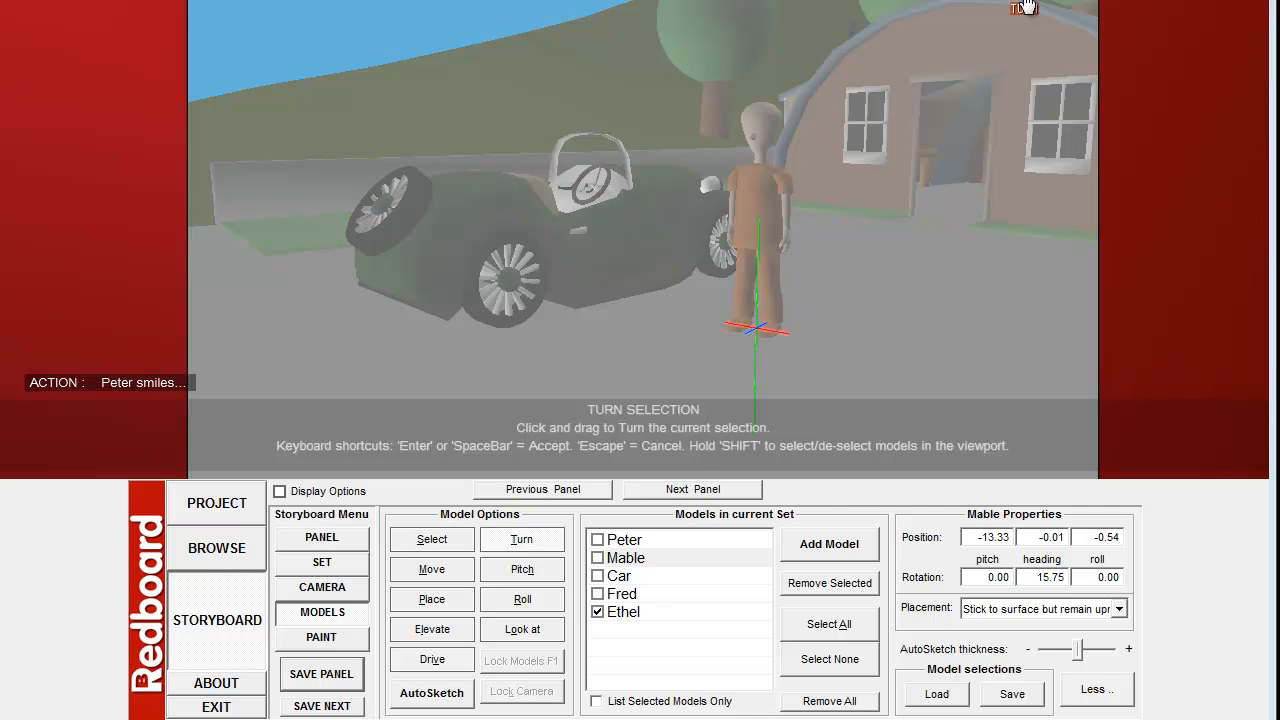
pyautogui.moveTo(754, 331); pyautogui.dragTo(766, 336)
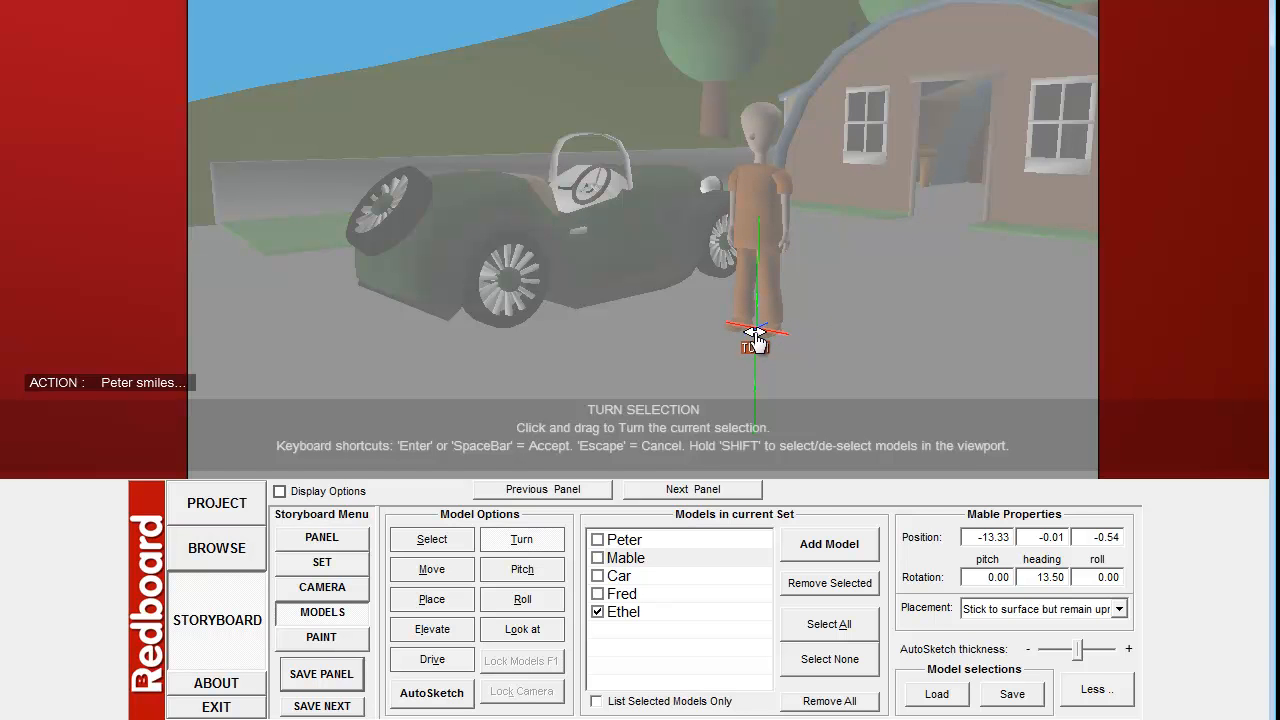
pyautogui.press('Return')
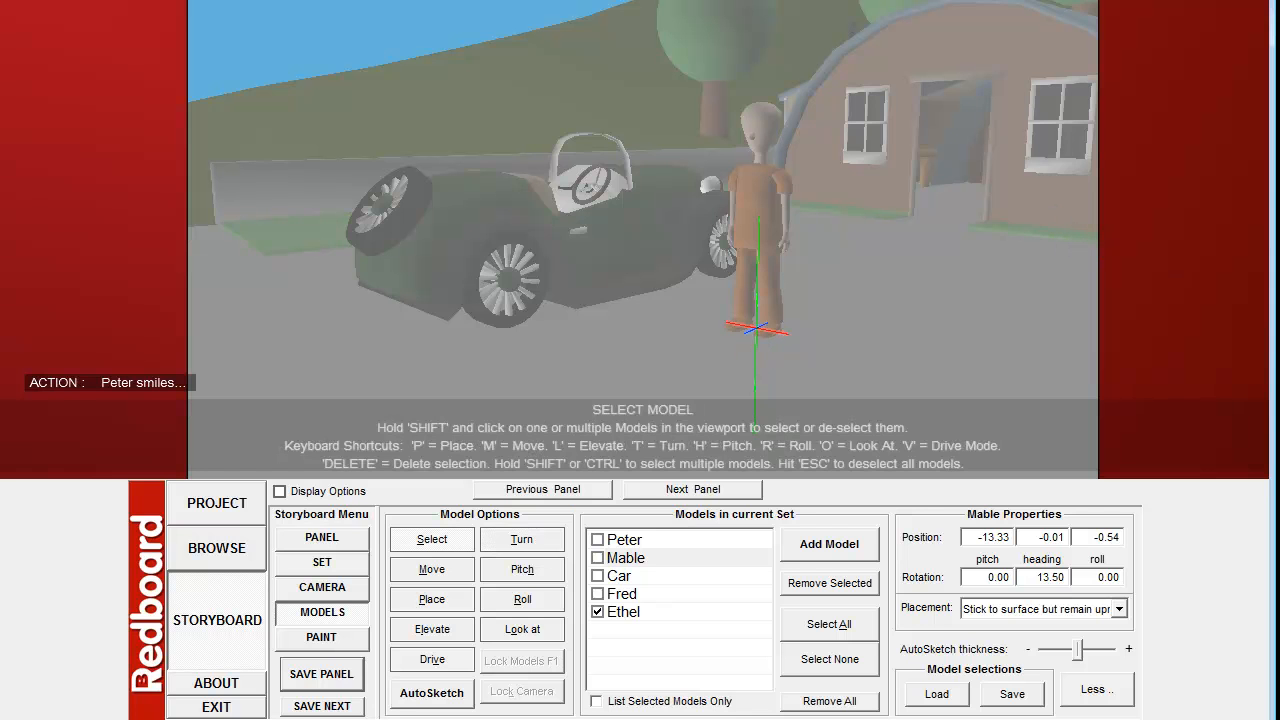
# Move Ethel slightly farther back beside the car's front wheel, to about -13.67, -0.01, -0.04
pyautogui.press('Up')
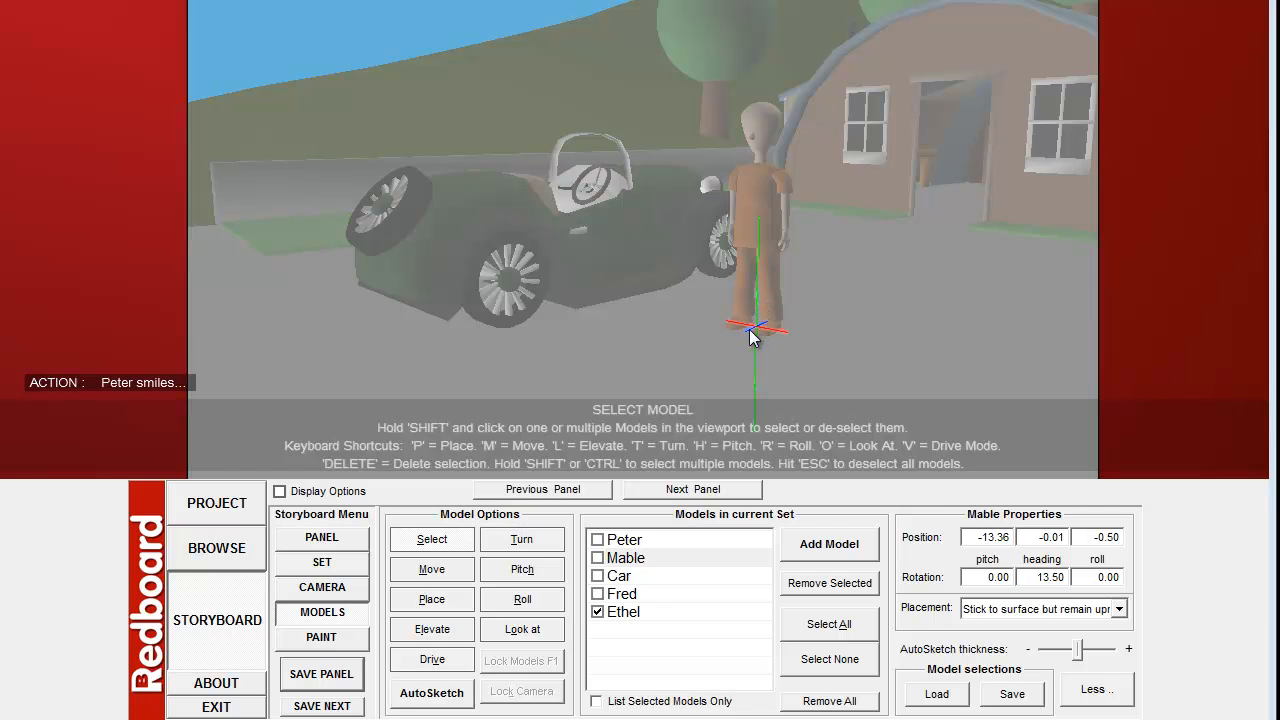
pyautogui.click(440, 576)
pyautogui.moveTo(760, 328)
pyautogui.mouseDown()
pyautogui.moveTo(799, 300)
pyautogui.moveTo(814, 323)
pyautogui.moveTo(757, 306)
pyautogui.mouseUp()
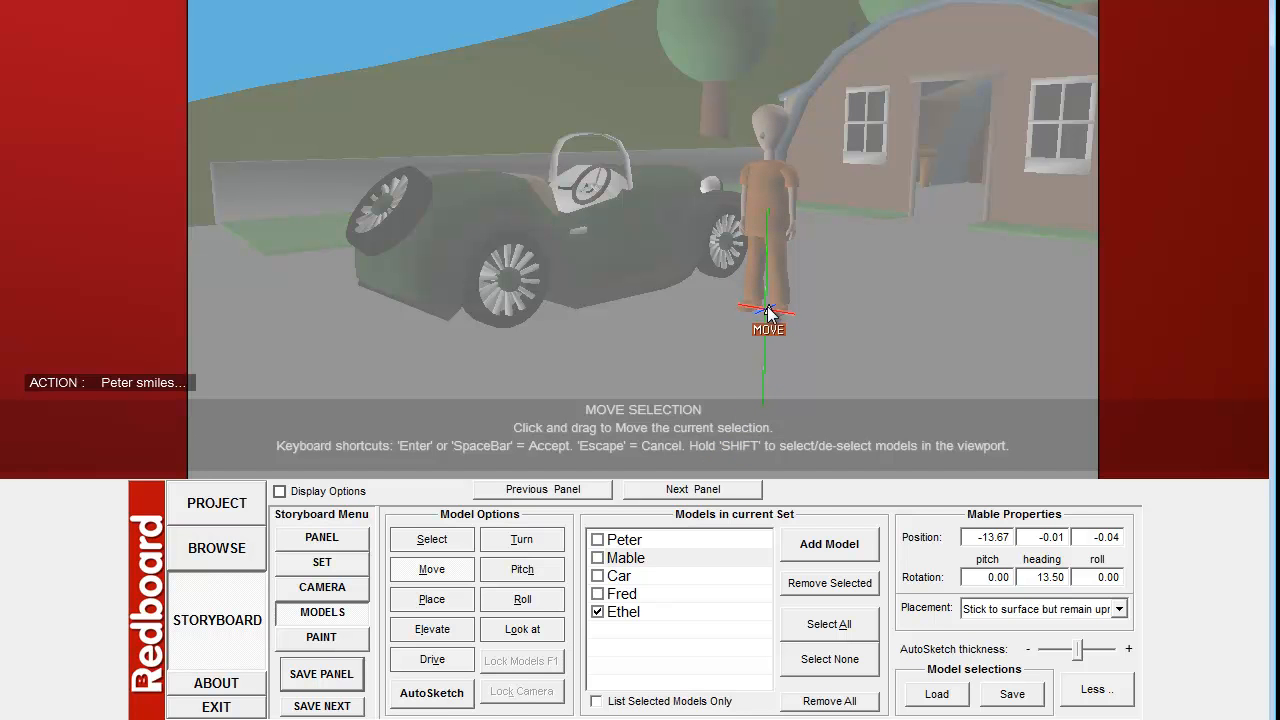
pyautogui.press('Return')
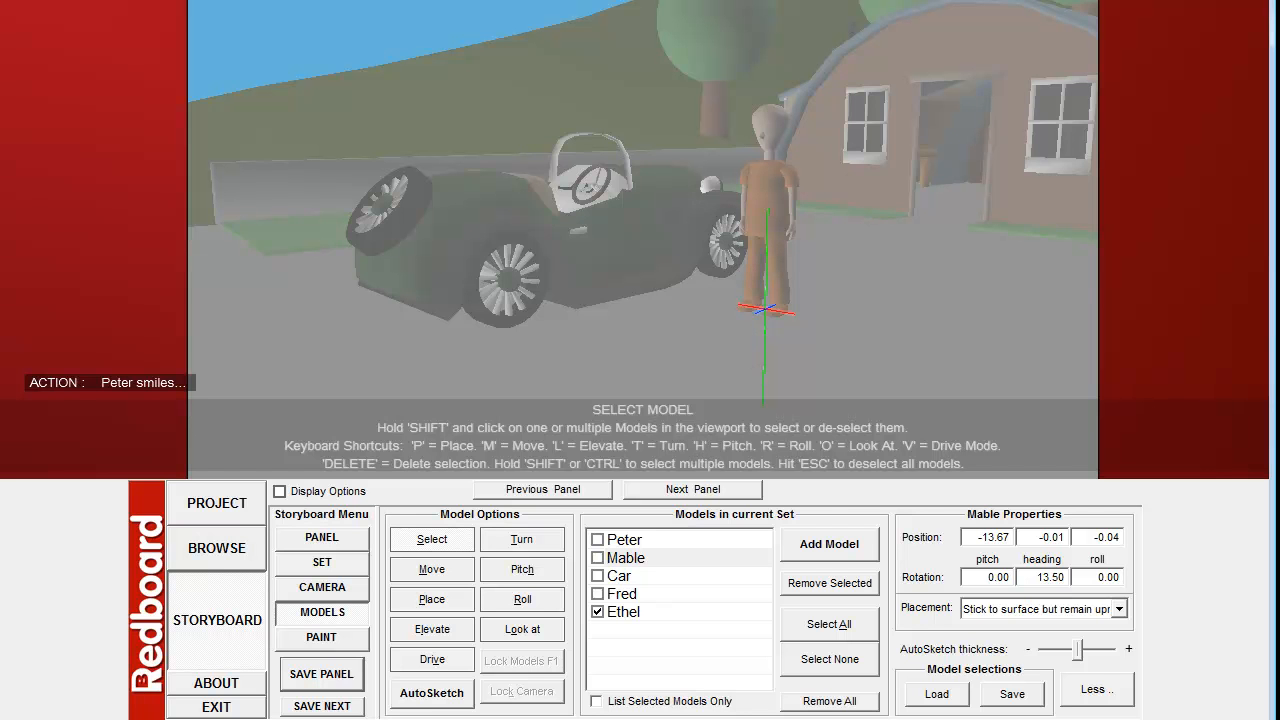
# Try to add another Fred model to the current set
pyautogui.click(842, 552)
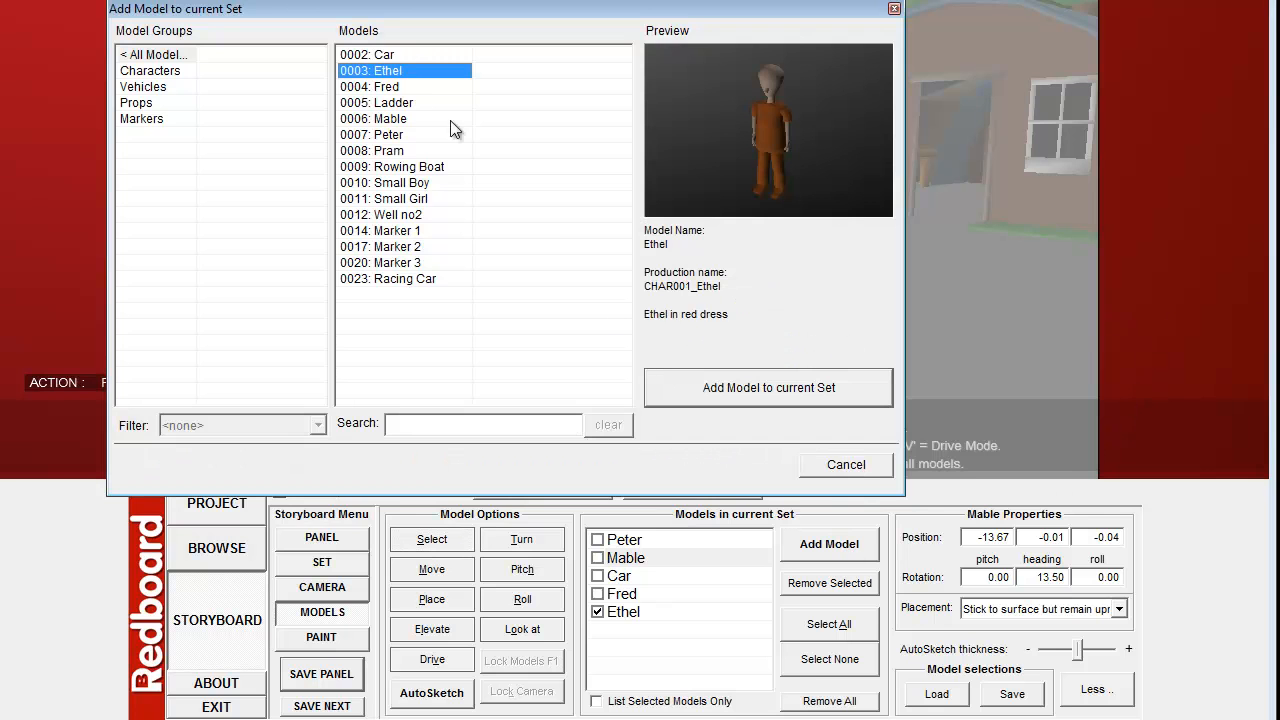
pyautogui.click(405, 88)
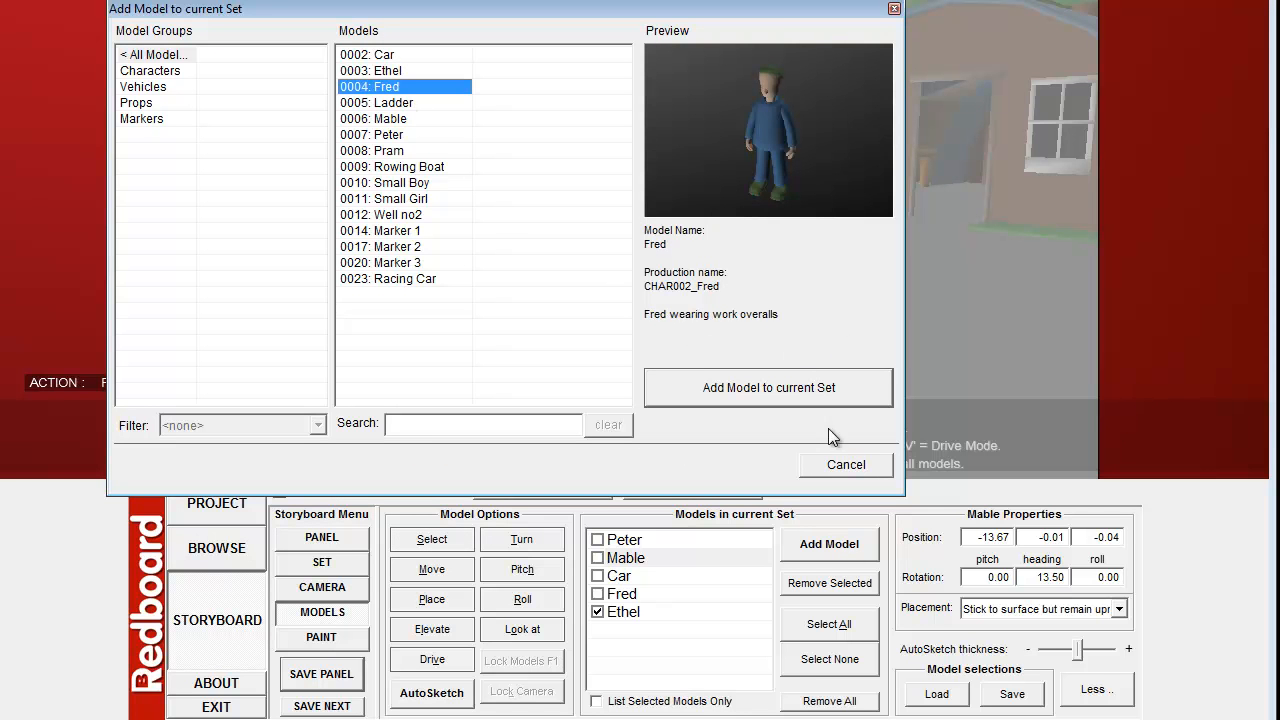
pyautogui.click(755, 390)
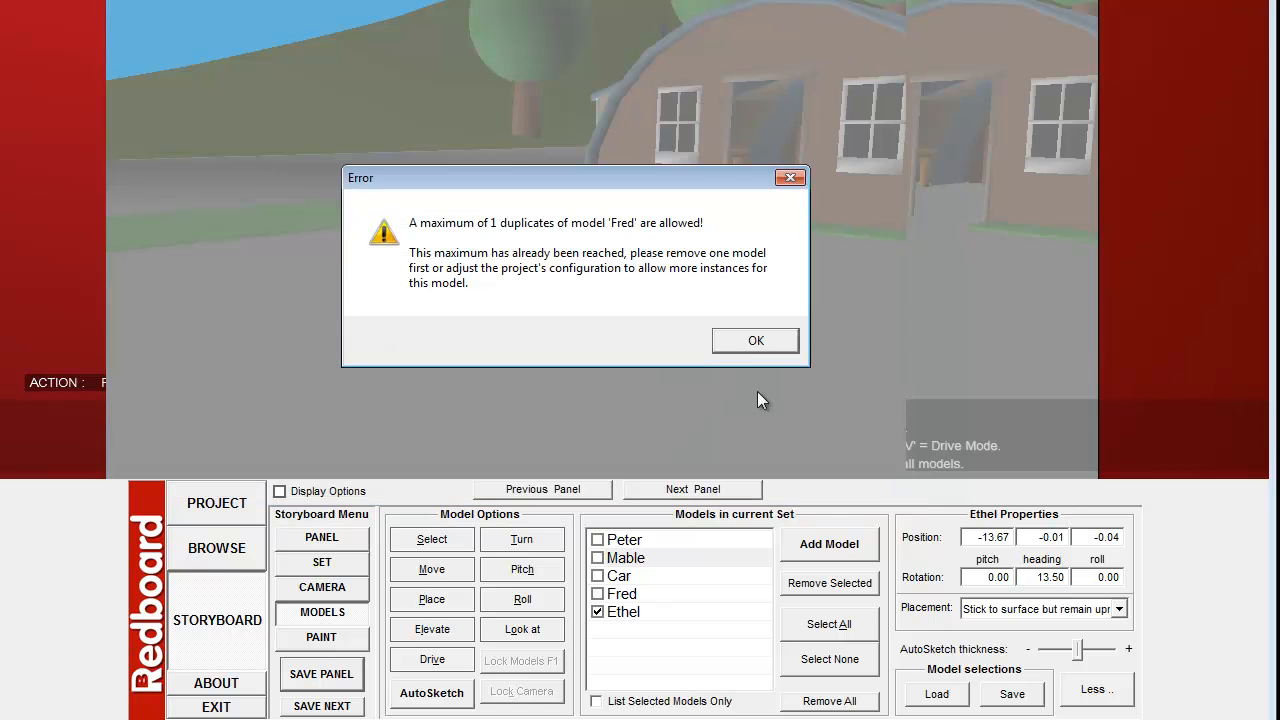
pyautogui.click(744, 341)
# Add the Small Boy model beside the car's rear wheel and turn him to a heading of 101.25
pyautogui.click(815, 545)
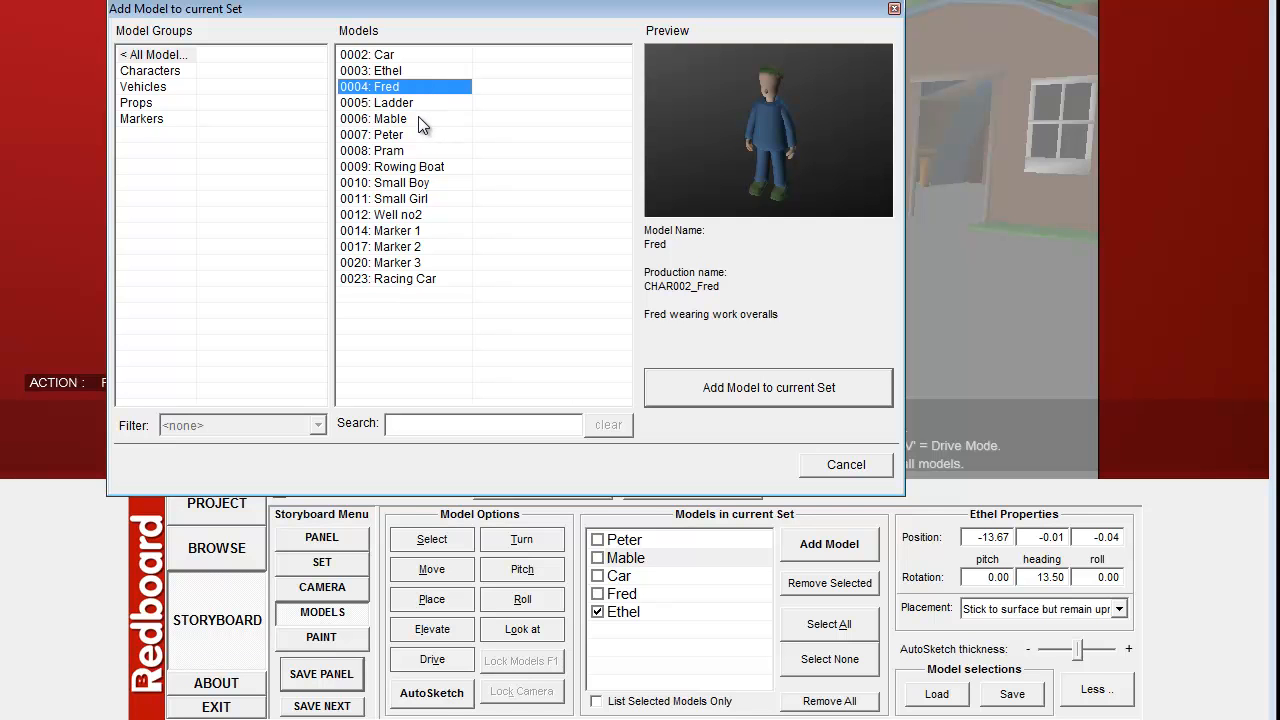
pyautogui.click(426, 184)
pyautogui.click(796, 390)
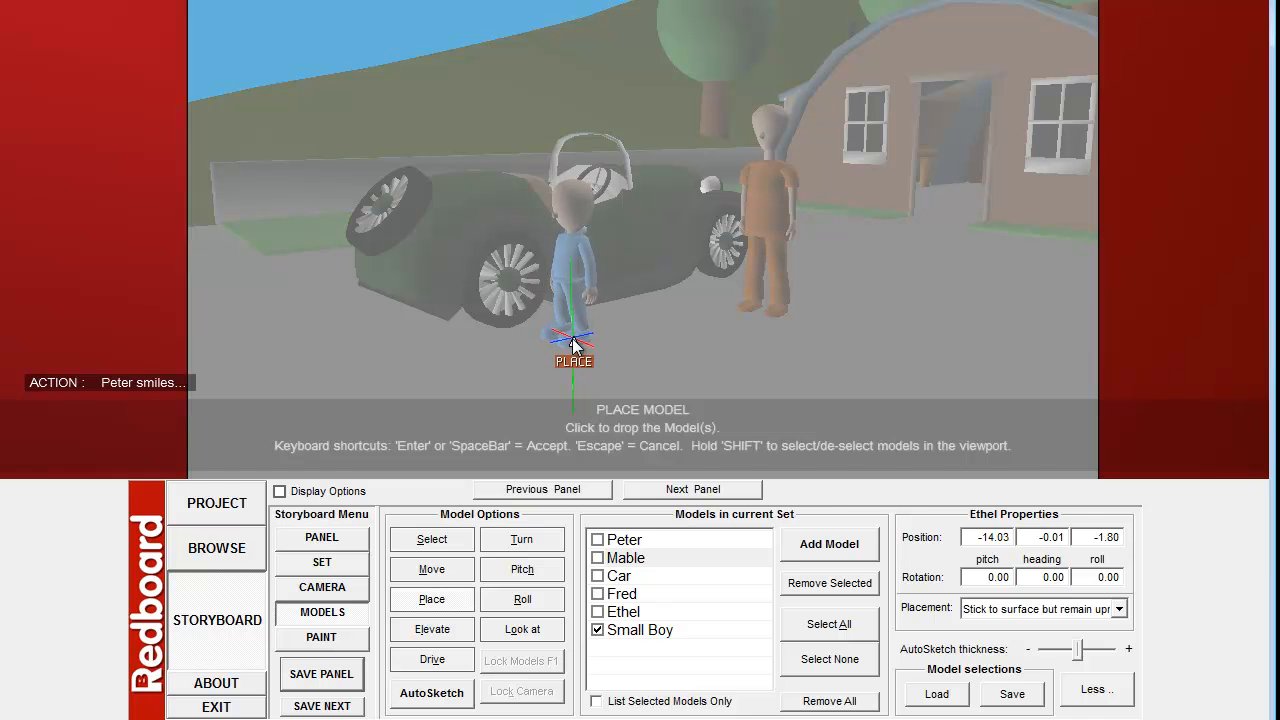
pyautogui.click(573, 344)
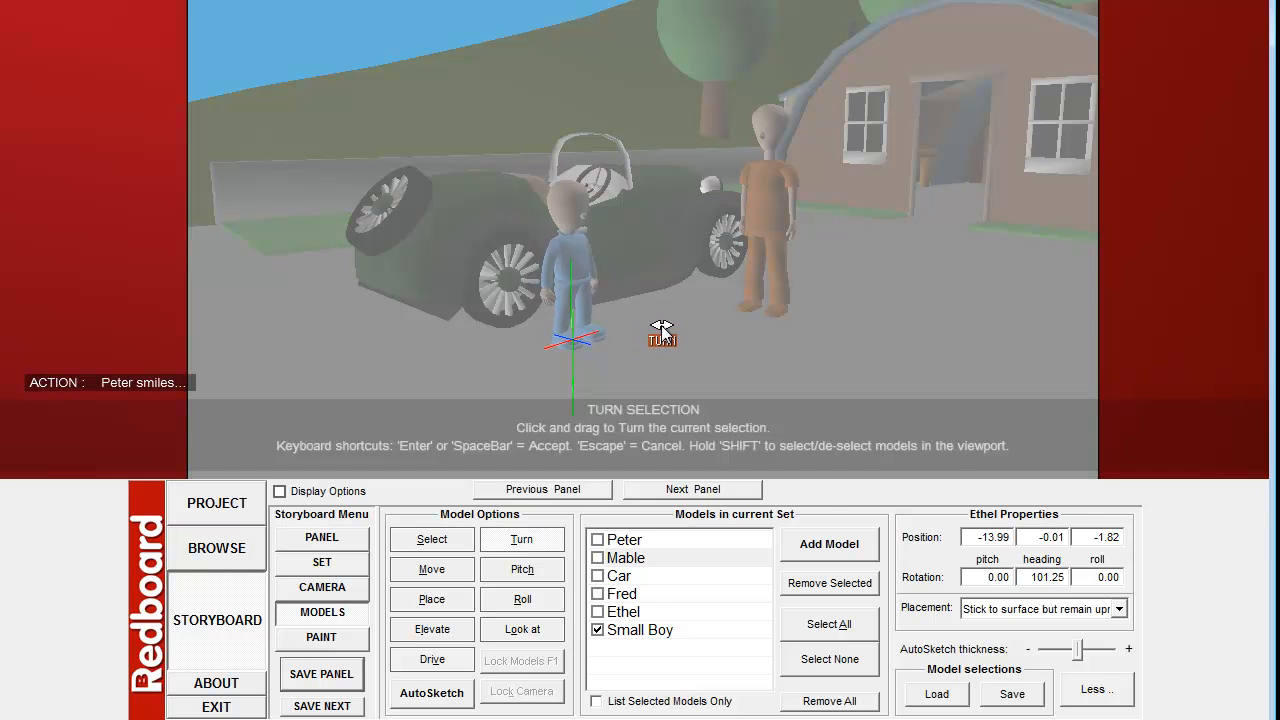
pyautogui.click(661, 327)
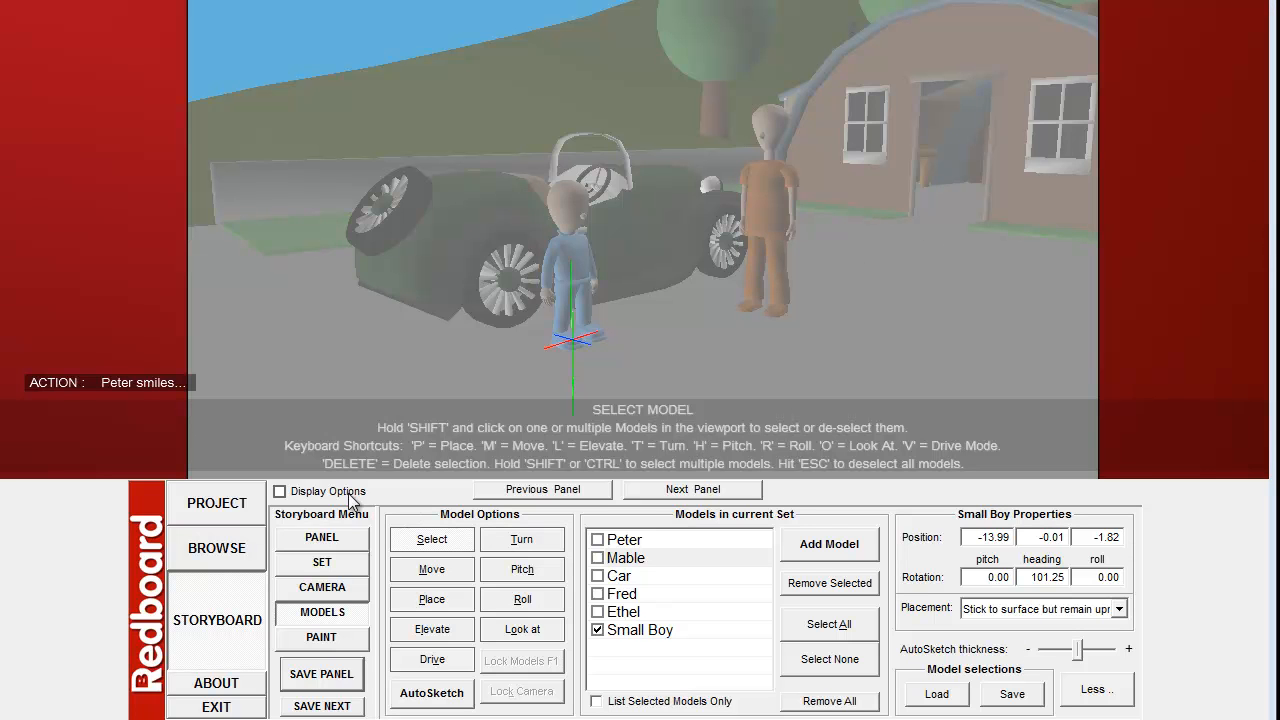
# Set the camera lens to 70 mm for a closer view of the characters
pyautogui.click(343, 589)
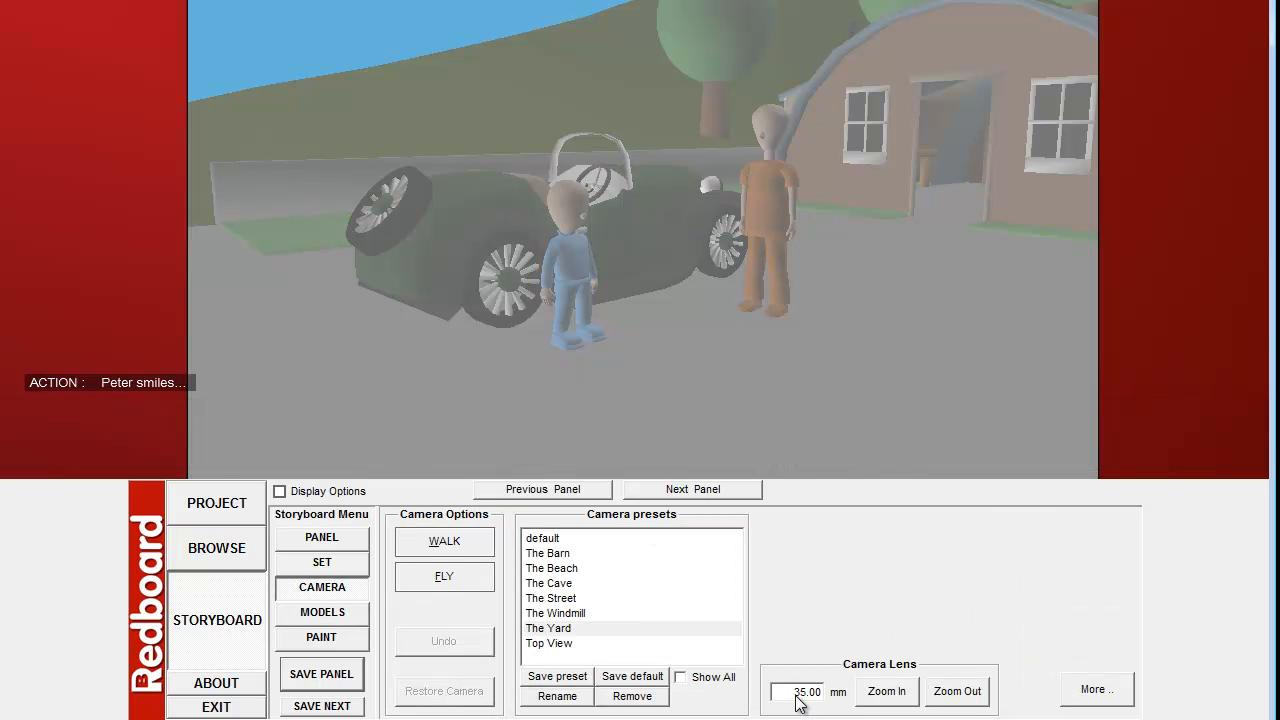
pyautogui.doubleClick(803, 692)
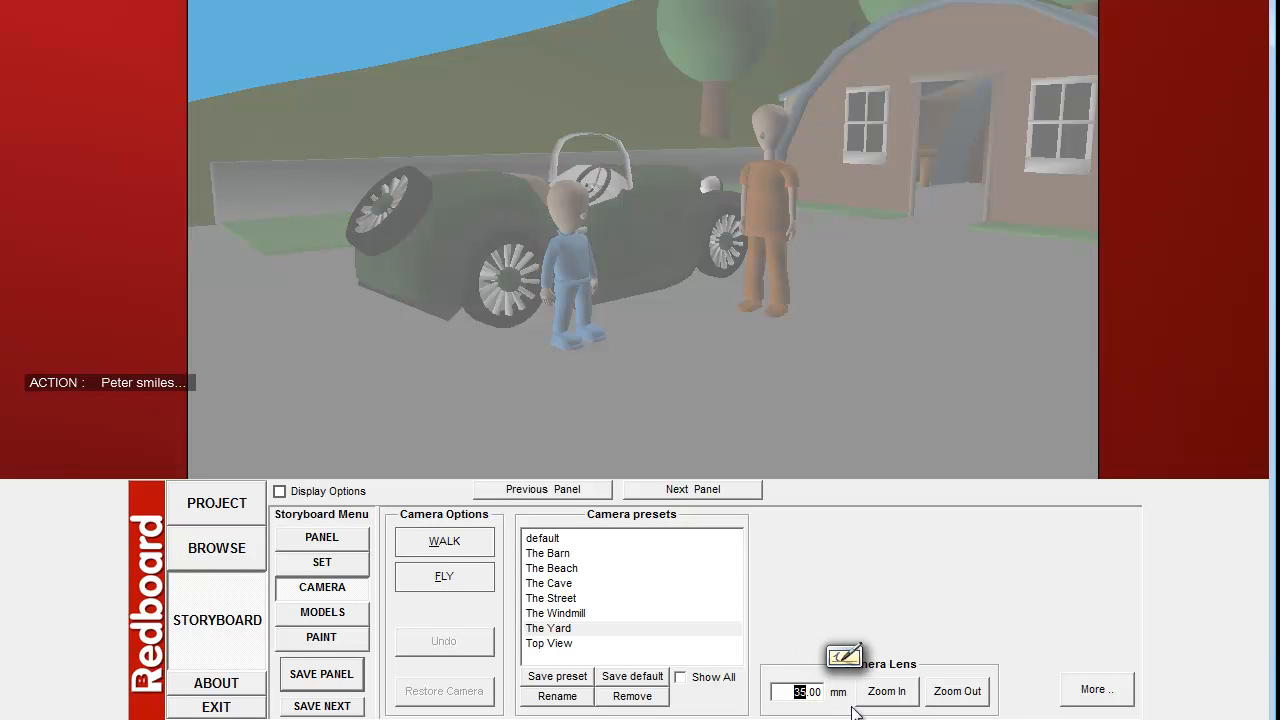
pyautogui.write('70')
pyautogui.press('Return')
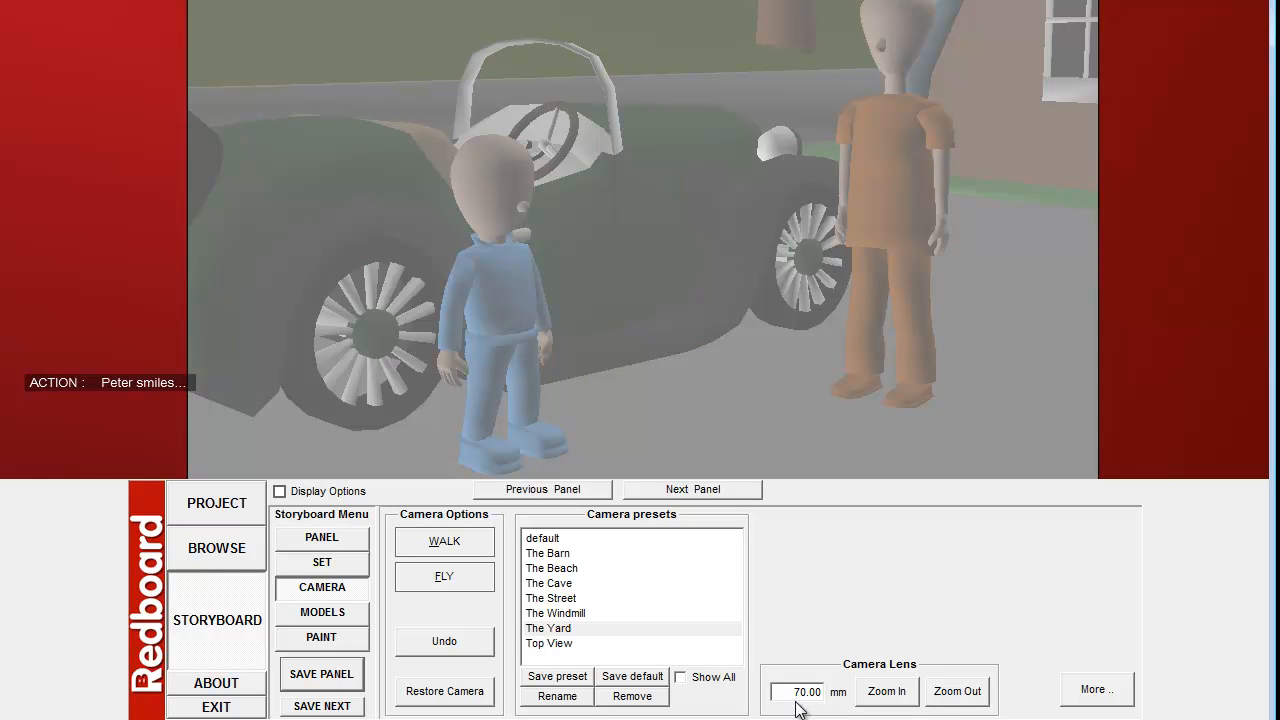
# Set the camera lens to 15 mm for a wide view, and return it to 35 mm
pyautogui.moveTo(793, 695); pyautogui.dragTo(801, 690)
pyautogui.write('15')
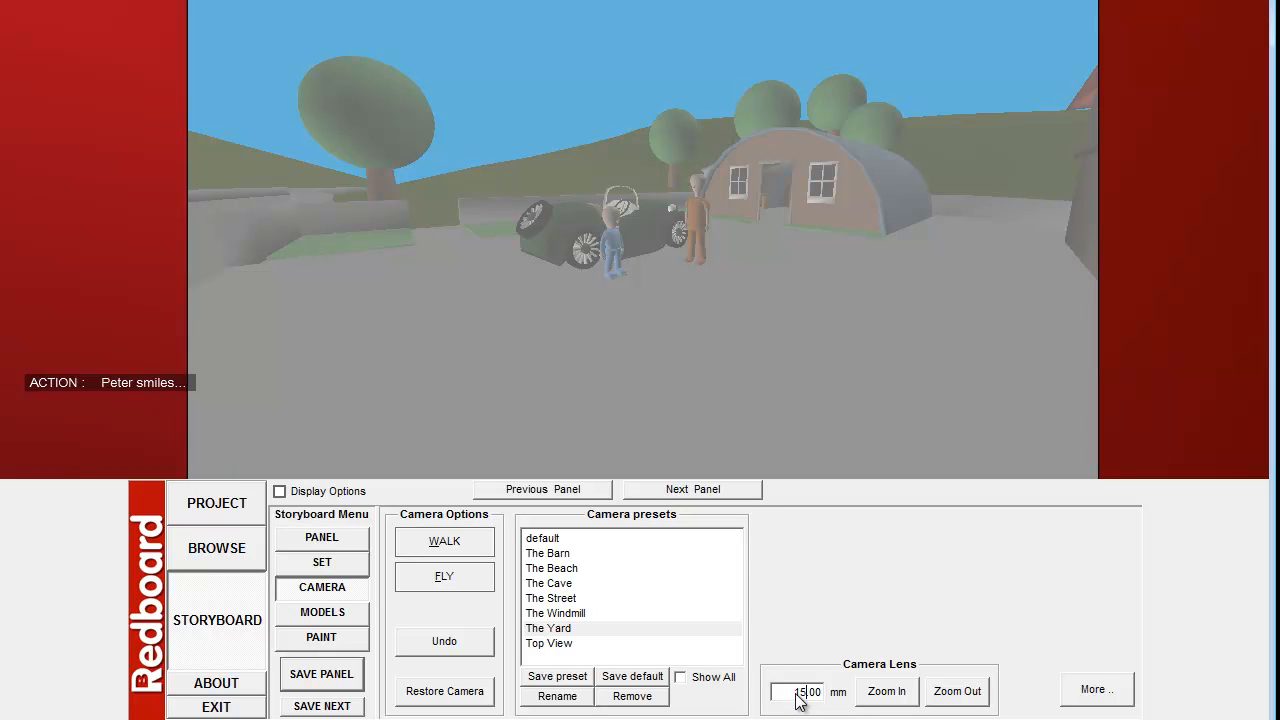
pyautogui.doubleClick(804, 697)
pyautogui.write('35')
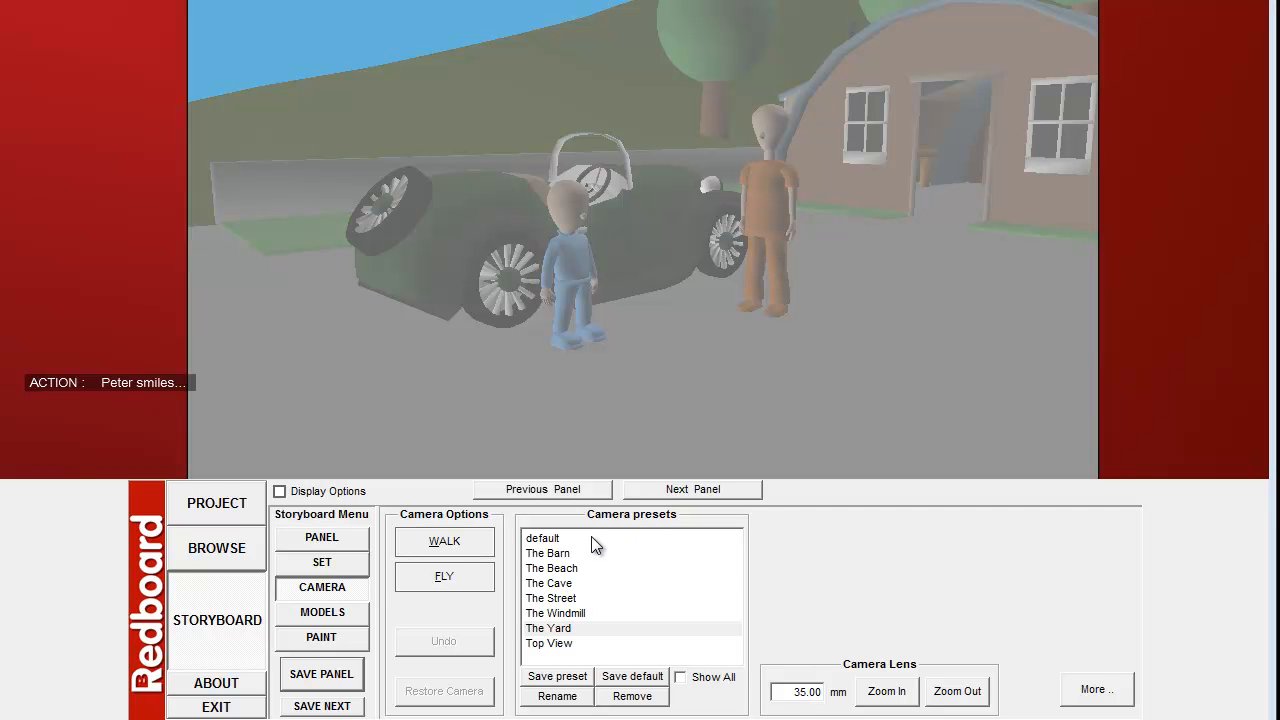
# Outline the Car model with AutoSketch
pyautogui.click(335, 643)
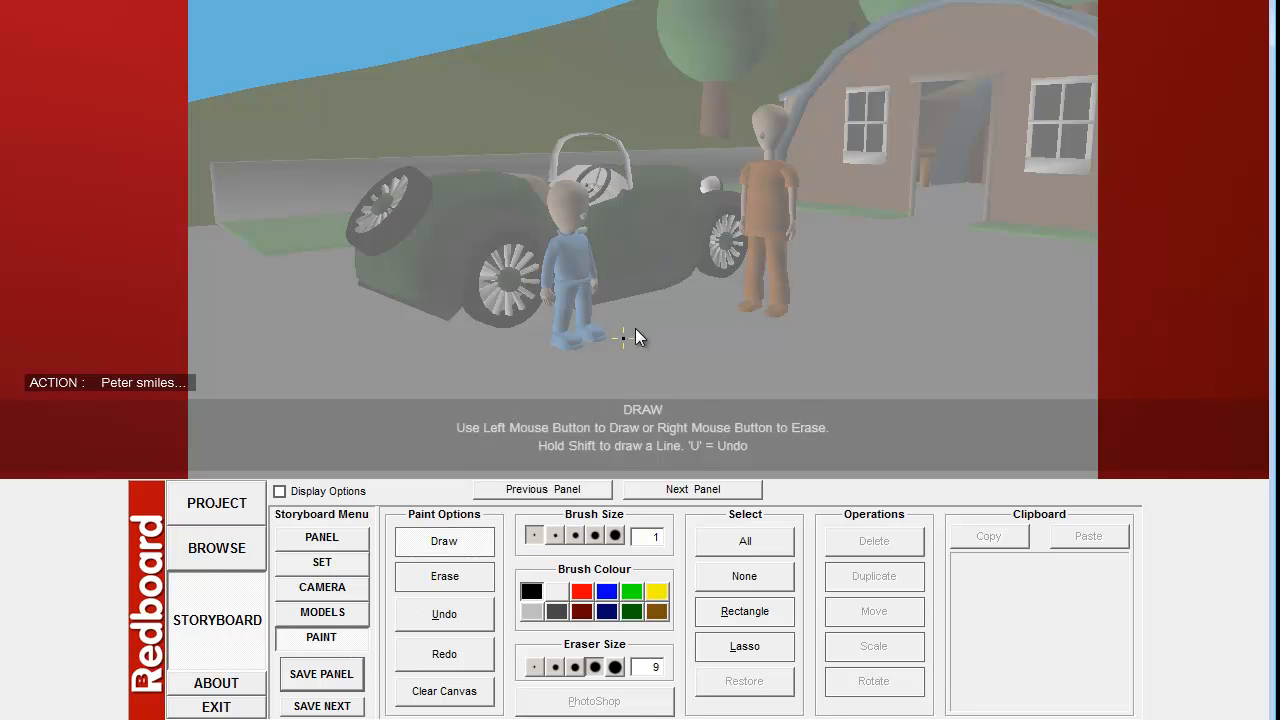
pyautogui.click(341, 614)
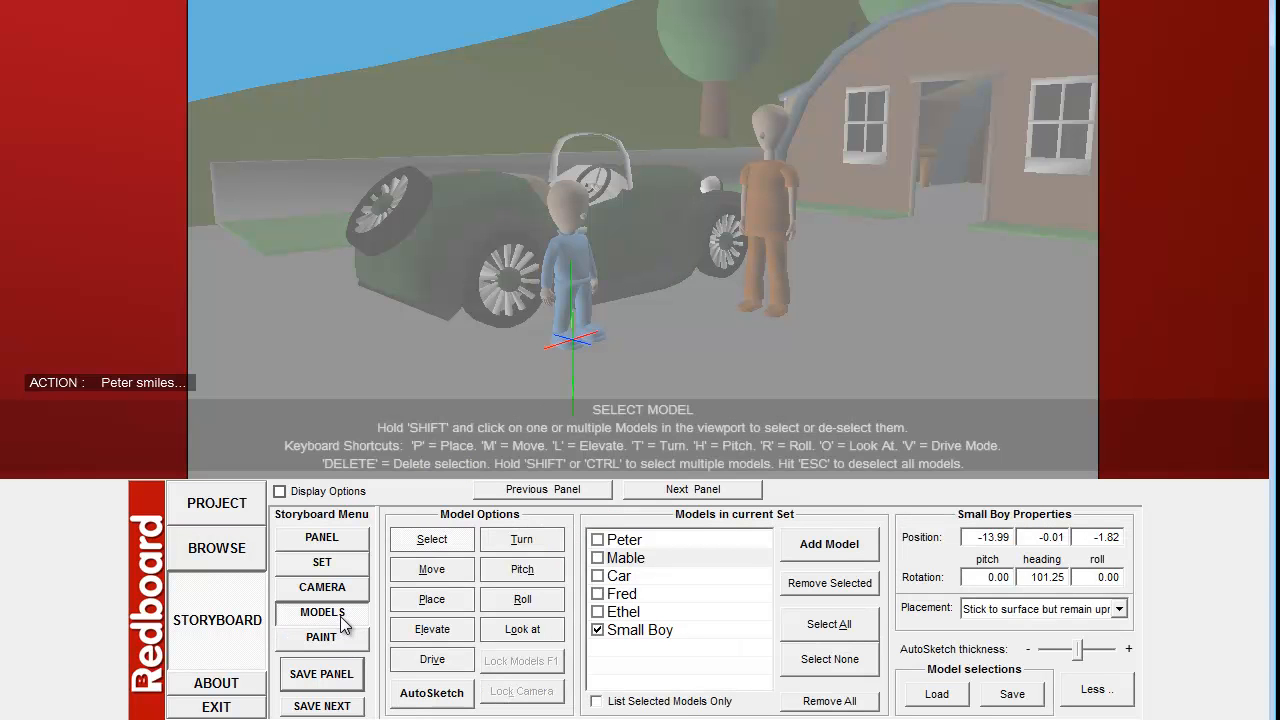
pyautogui.click(659, 576)
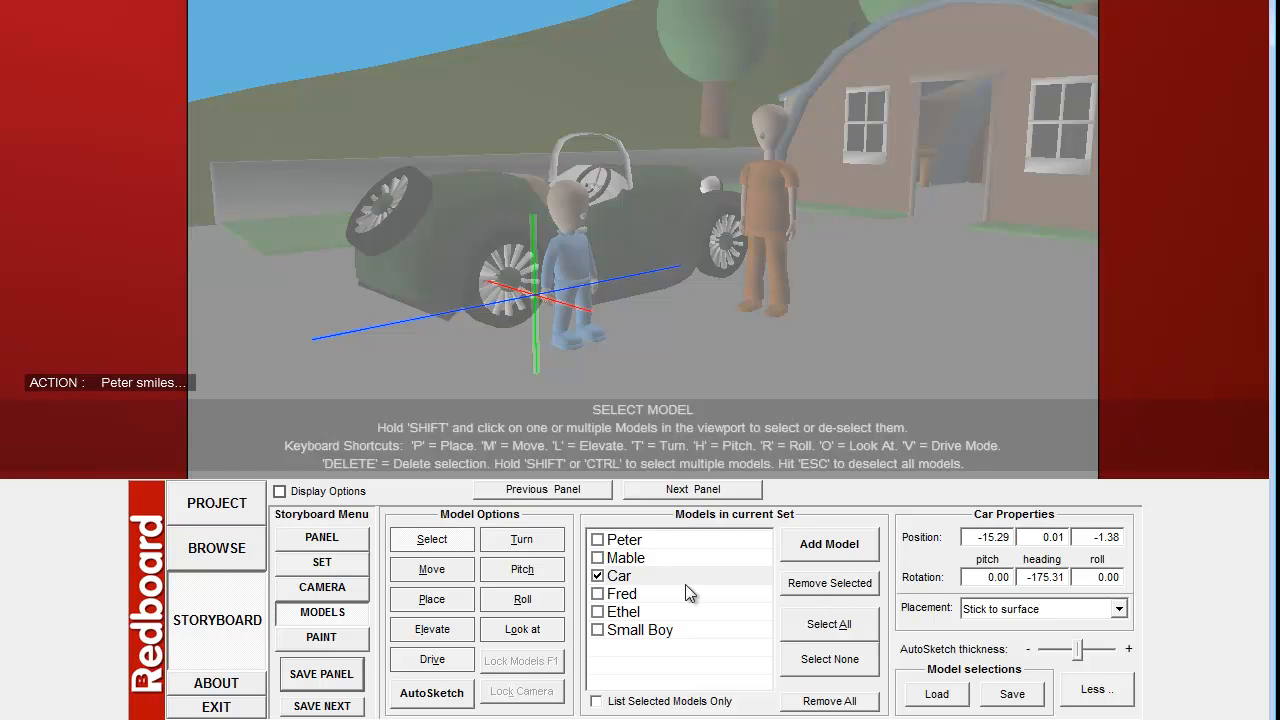
pyautogui.click(452, 699)
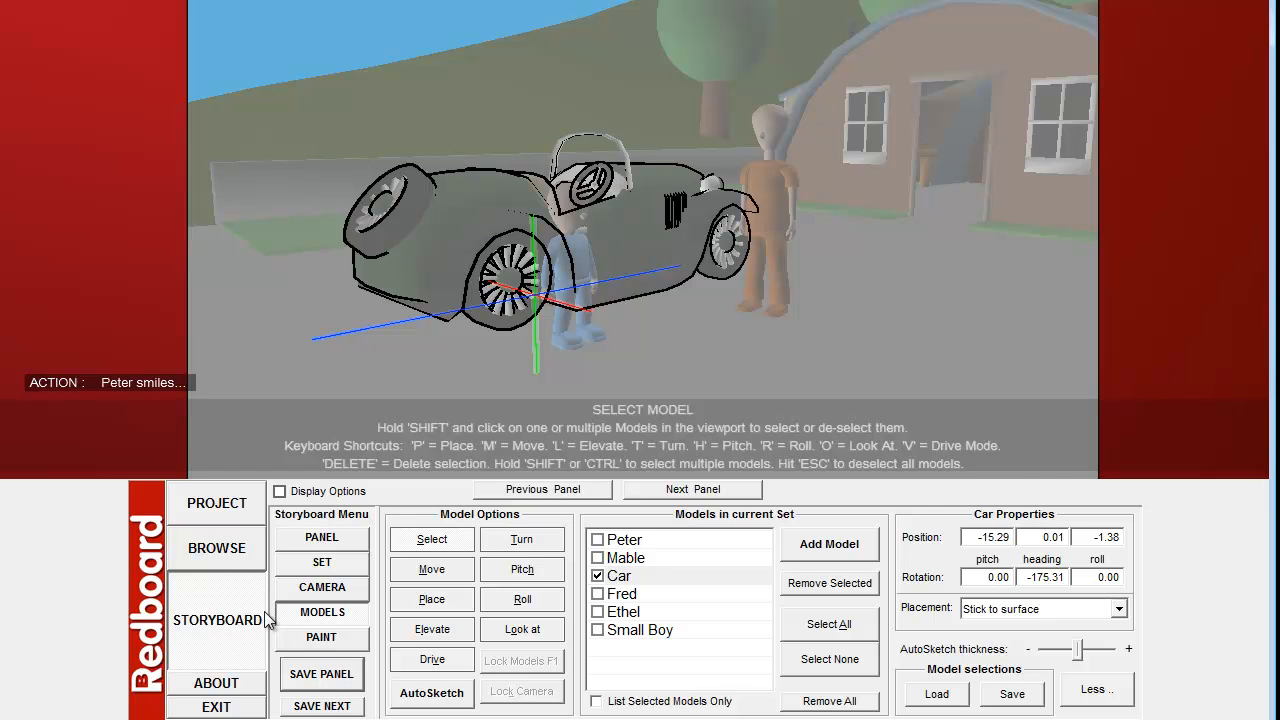
# Erase the car's sketch lines where they cross the small boy and the adult by the front wheel
pyautogui.click(316, 644)
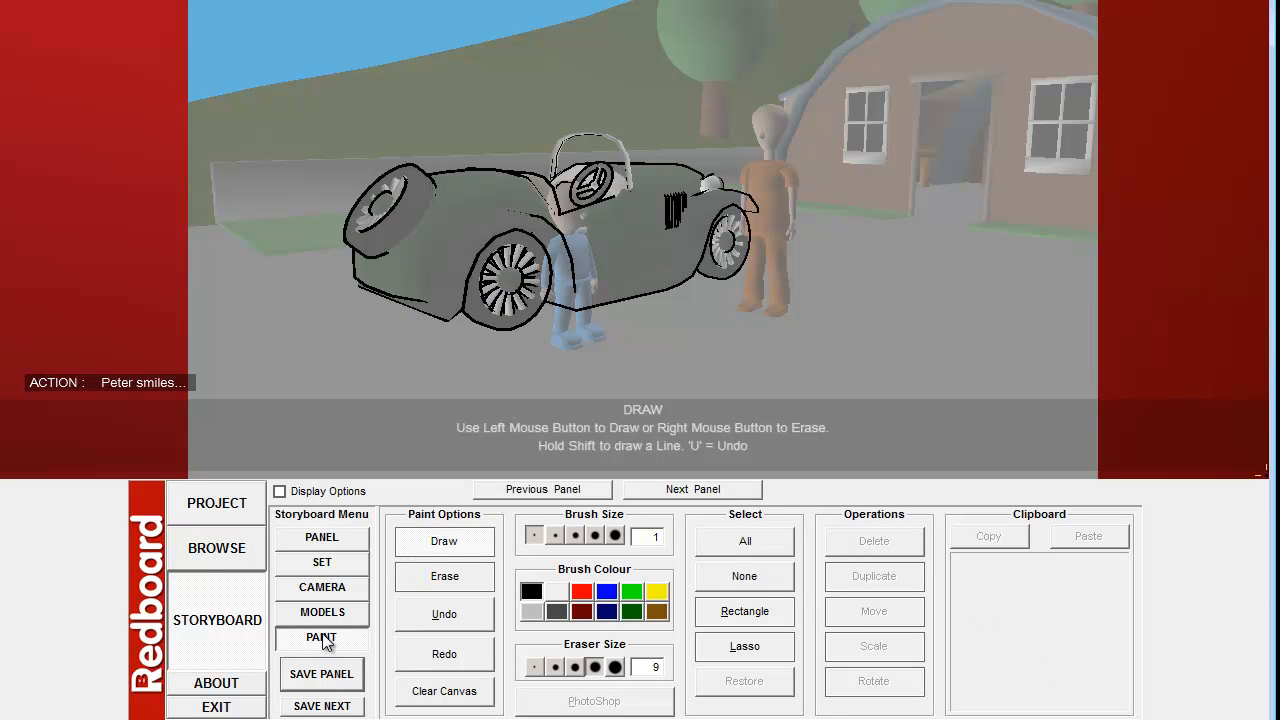
pyautogui.click(456, 583)
pyautogui.moveTo(566, 261); pyautogui.dragTo(577, 285)
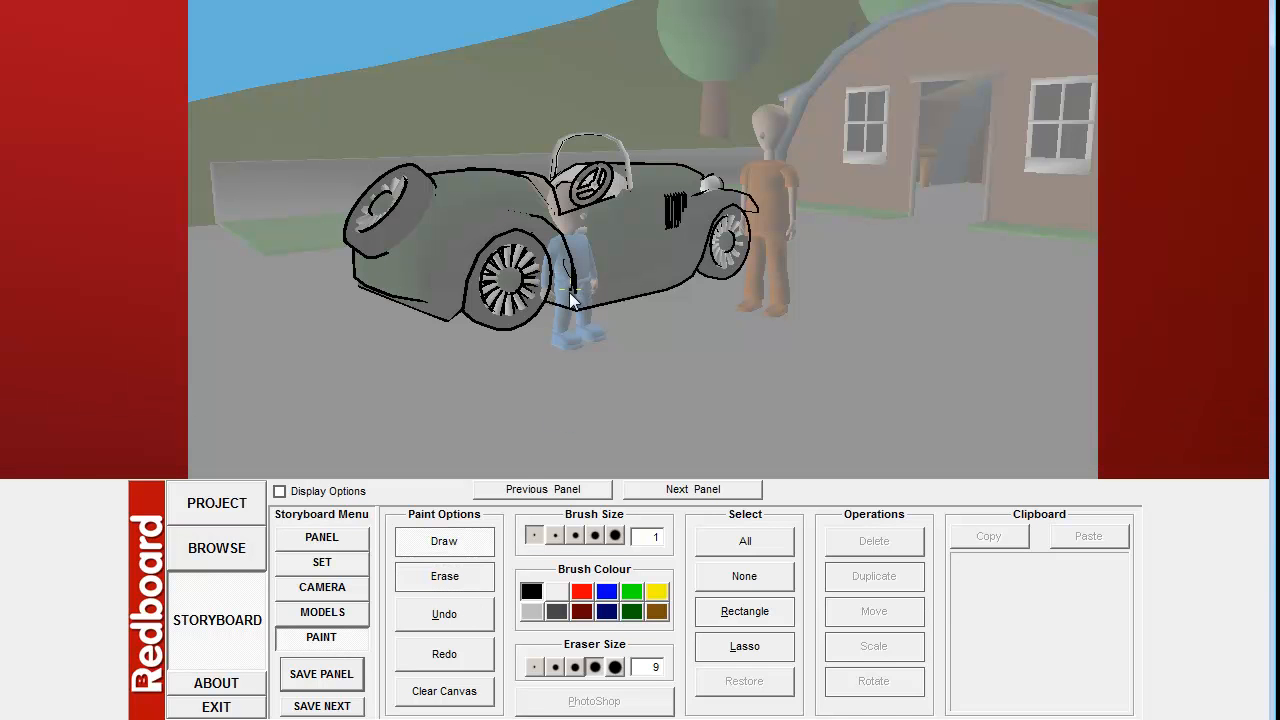
pyautogui.click(450, 577)
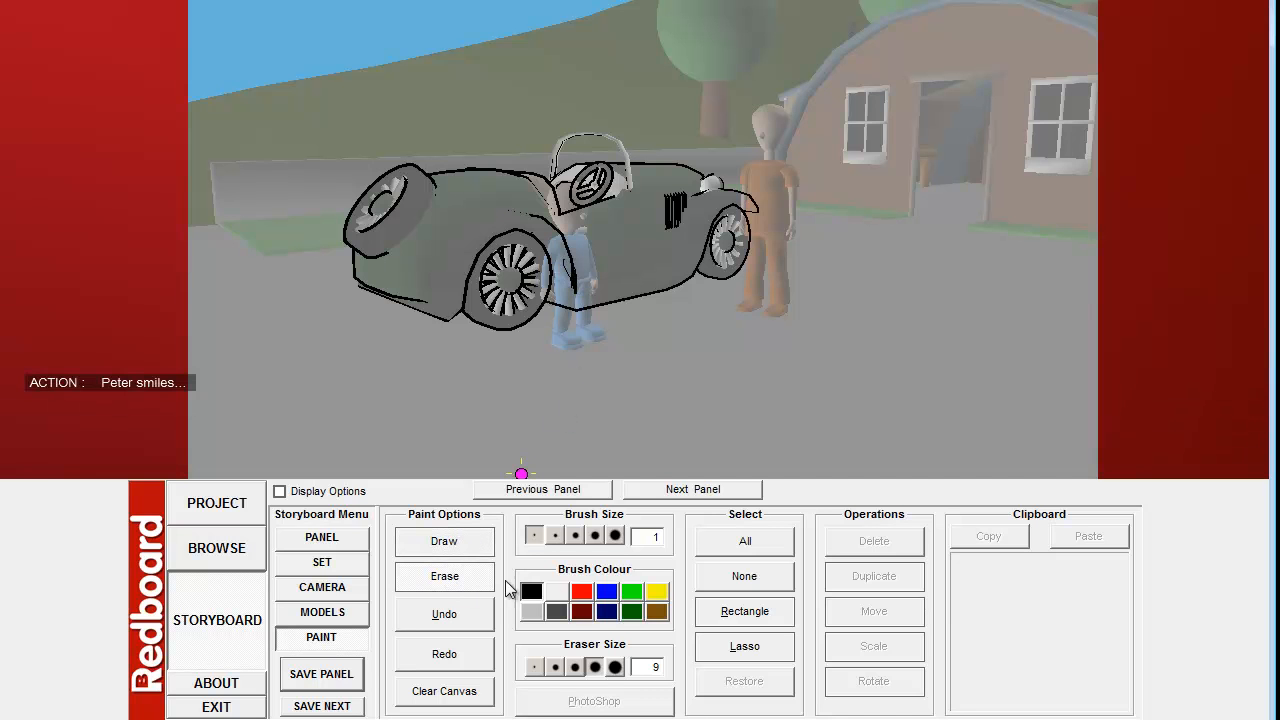
pyautogui.click(556, 593)
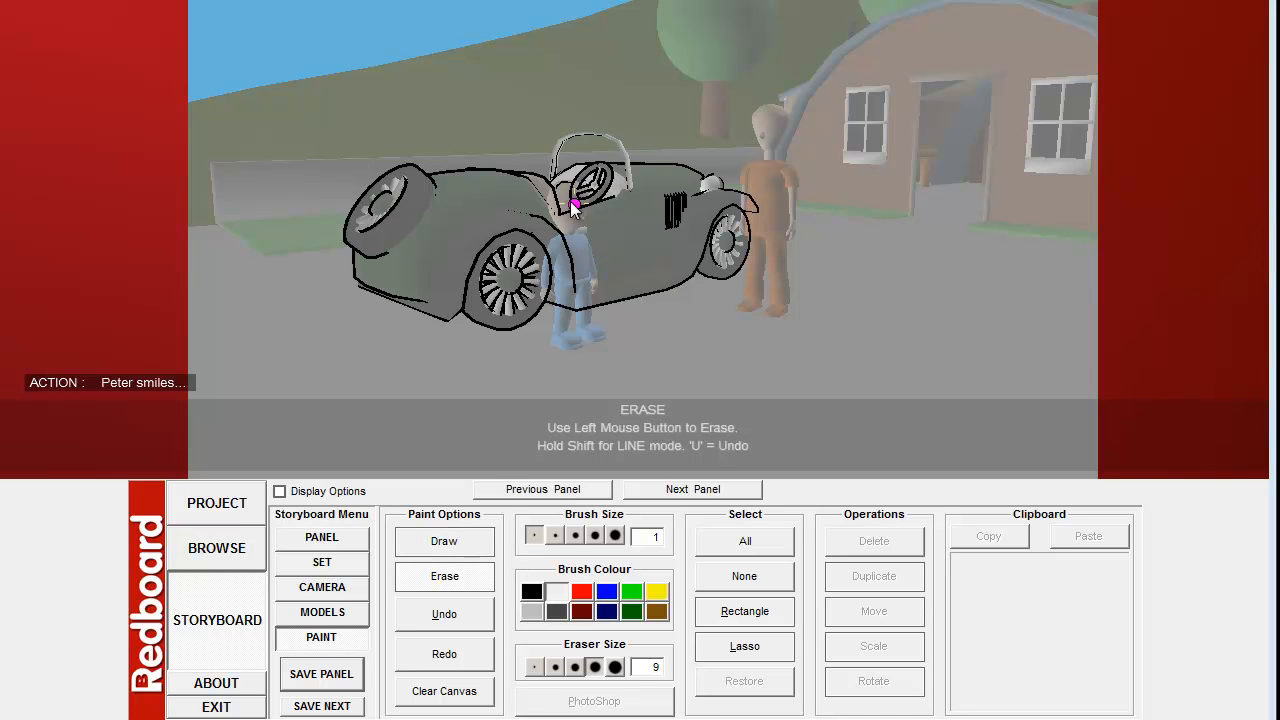
pyautogui.click(456, 586)
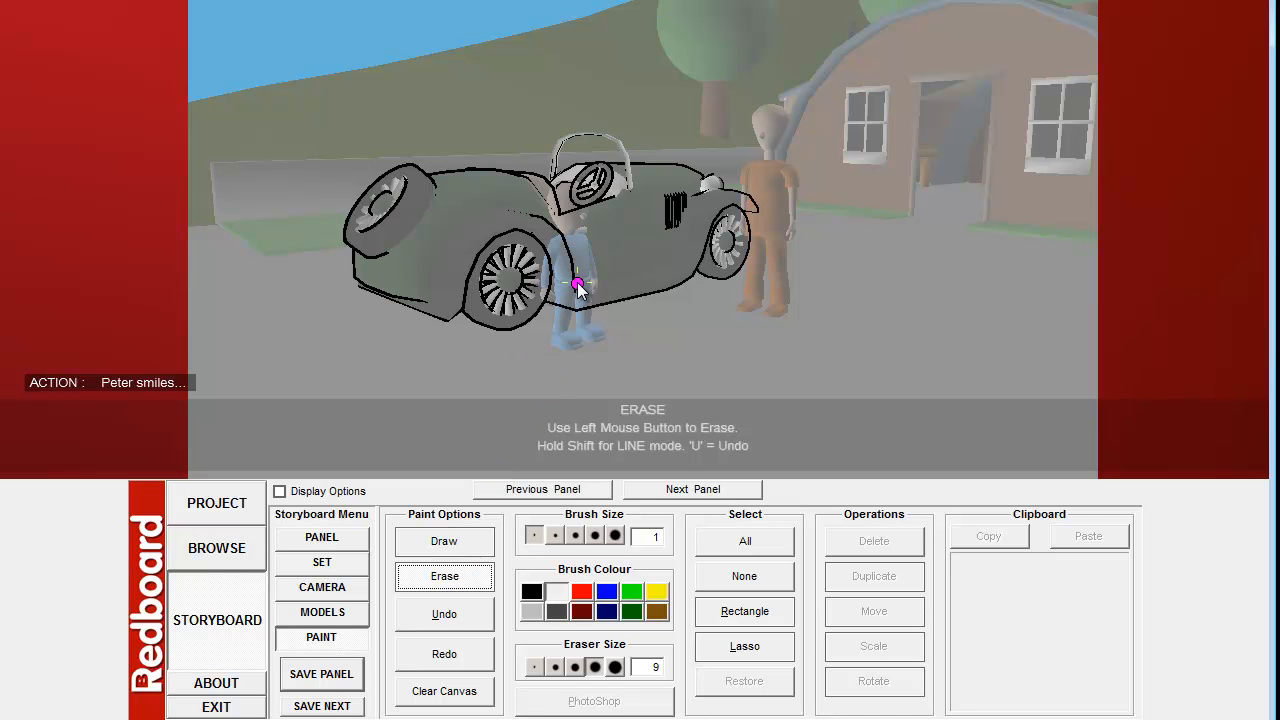
pyautogui.moveTo(574, 277)
pyautogui.mouseDown()
pyautogui.moveTo(561, 244)
pyautogui.moveTo(563, 263)
pyautogui.moveTo(572, 215)
pyautogui.moveTo(560, 216)
pyautogui.moveTo(563, 198)
pyautogui.moveTo(581, 214)
pyautogui.moveTo(573, 195)
pyautogui.moveTo(583, 200)
pyautogui.moveTo(560, 200)
pyautogui.moveTo(575, 198)
pyautogui.moveTo(577, 243)
pyautogui.moveTo(568, 233)
pyautogui.moveTo(540, 291)
pyautogui.moveTo(540, 257)
pyautogui.moveTo(567, 245)
pyautogui.moveTo(553, 189)
pyautogui.moveTo(595, 215)
pyautogui.moveTo(581, 222)
pyautogui.moveTo(573, 192)
pyautogui.moveTo(594, 237)
pyautogui.mouseUp()
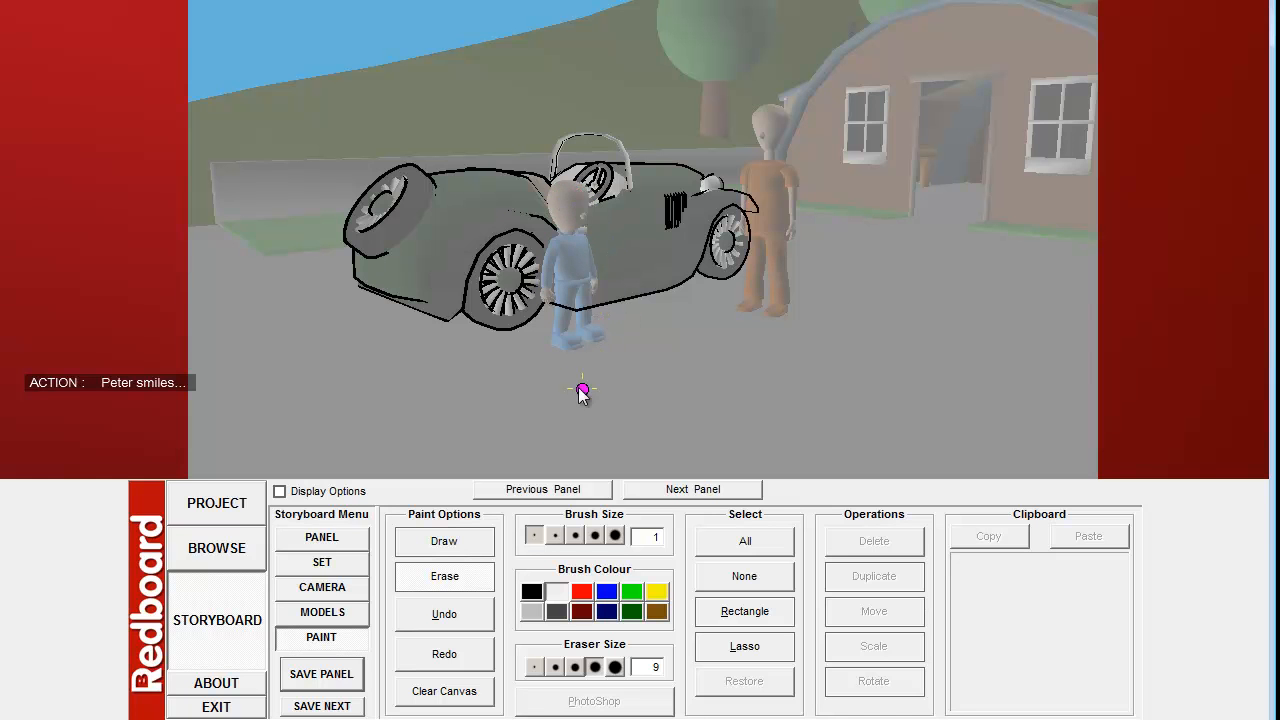
pyautogui.hotkey('ctrl', 'z')
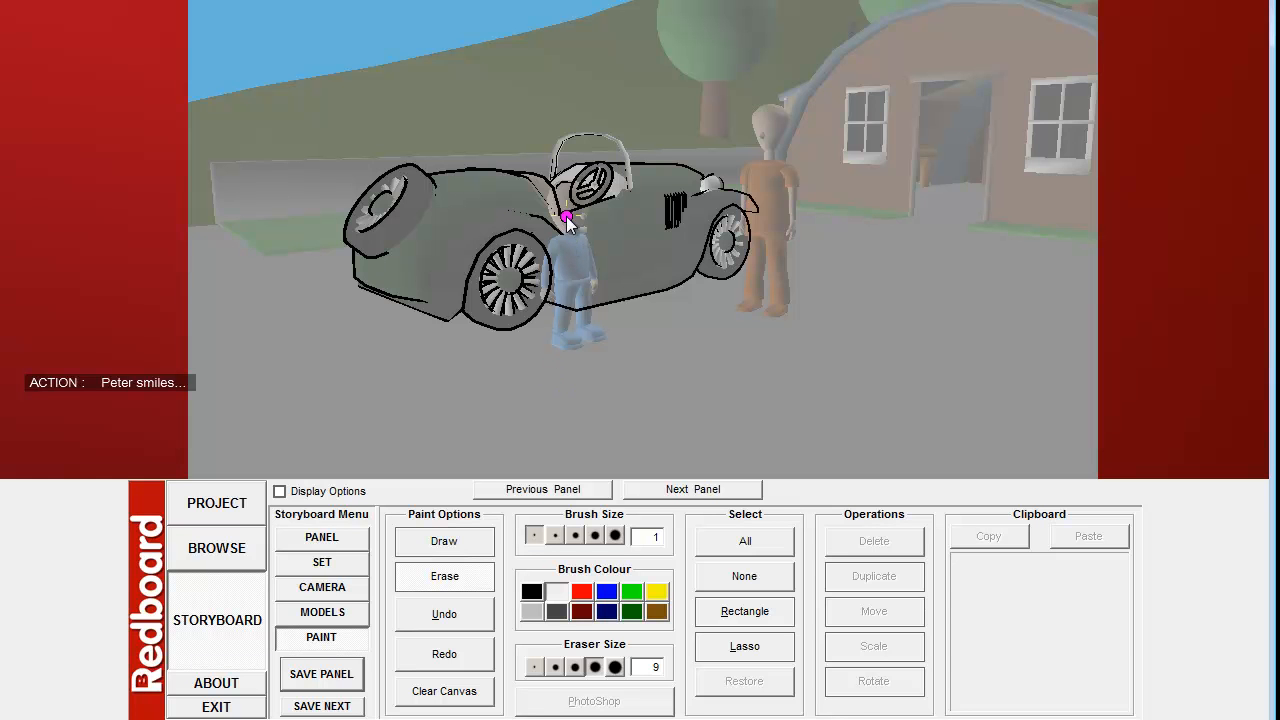
pyautogui.moveTo(554, 200)
pyautogui.mouseDown()
pyautogui.moveTo(565, 182)
pyautogui.moveTo(581, 218)
pyautogui.moveTo(580, 186)
pyautogui.moveTo(572, 252)
pyautogui.moveTo(543, 294)
pyautogui.moveTo(571, 263)
pyautogui.moveTo(558, 308)
pyautogui.moveTo(584, 304)
pyautogui.moveTo(591, 323)
pyautogui.moveTo(566, 289)
pyautogui.moveTo(550, 186)
pyautogui.moveTo(568, 200)
pyautogui.mouseUp()
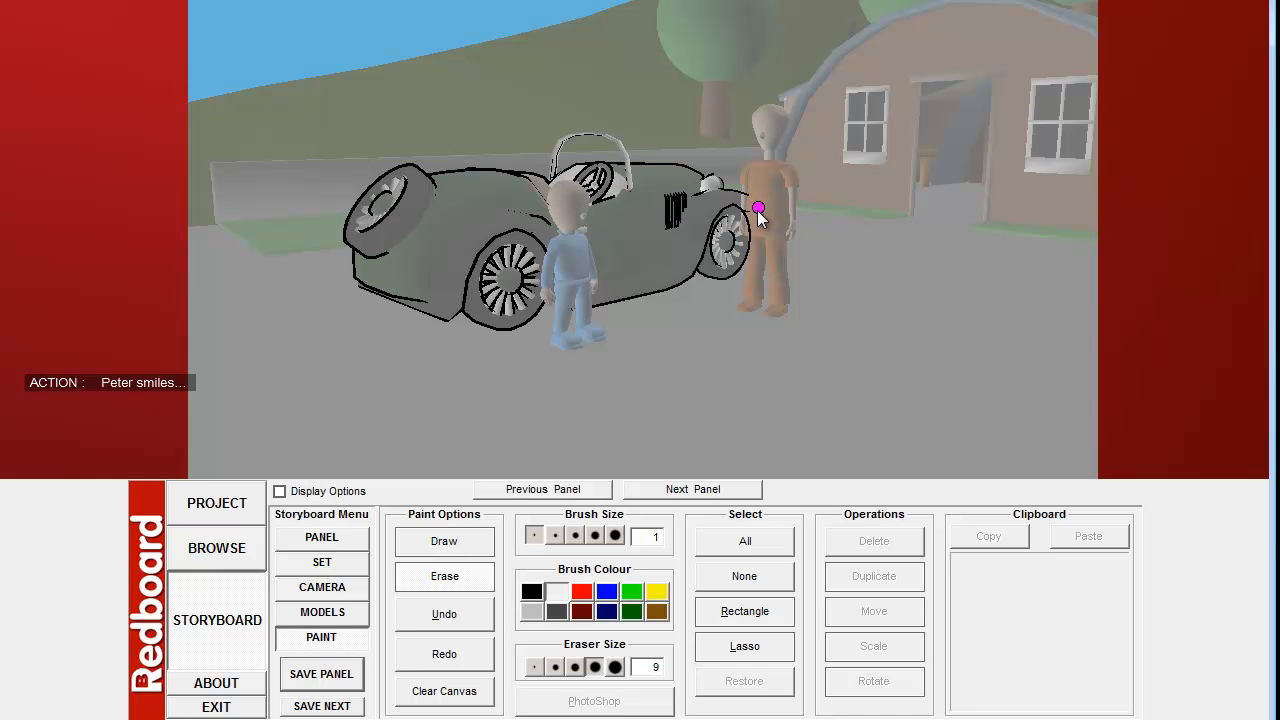
pyautogui.moveTo(747, 198)
pyautogui.mouseDown()
pyautogui.moveTo(757, 266)
pyautogui.moveTo(742, 196)
pyautogui.moveTo(768, 198)
pyautogui.moveTo(757, 292)
pyautogui.mouseUp()
# Sketch the adult's face, hair, collar and bent arm in black with brush size 2
pyautogui.click(450, 543)
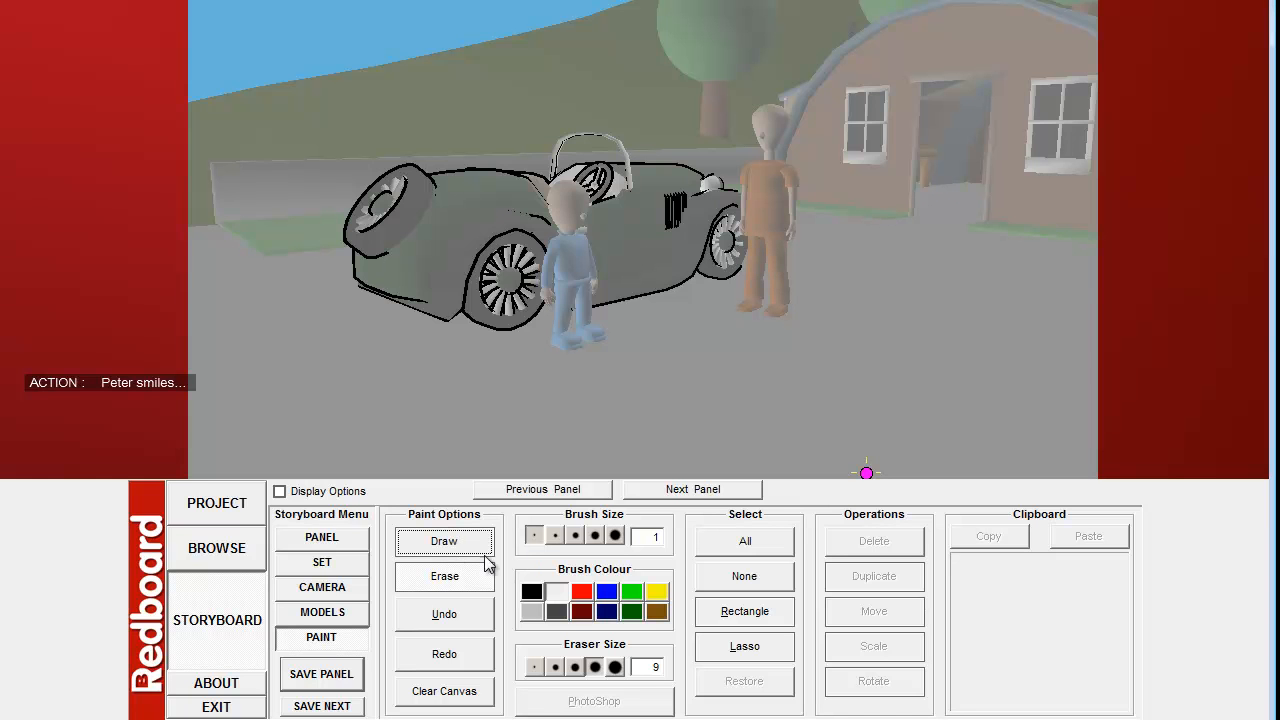
pyautogui.click(555, 535)
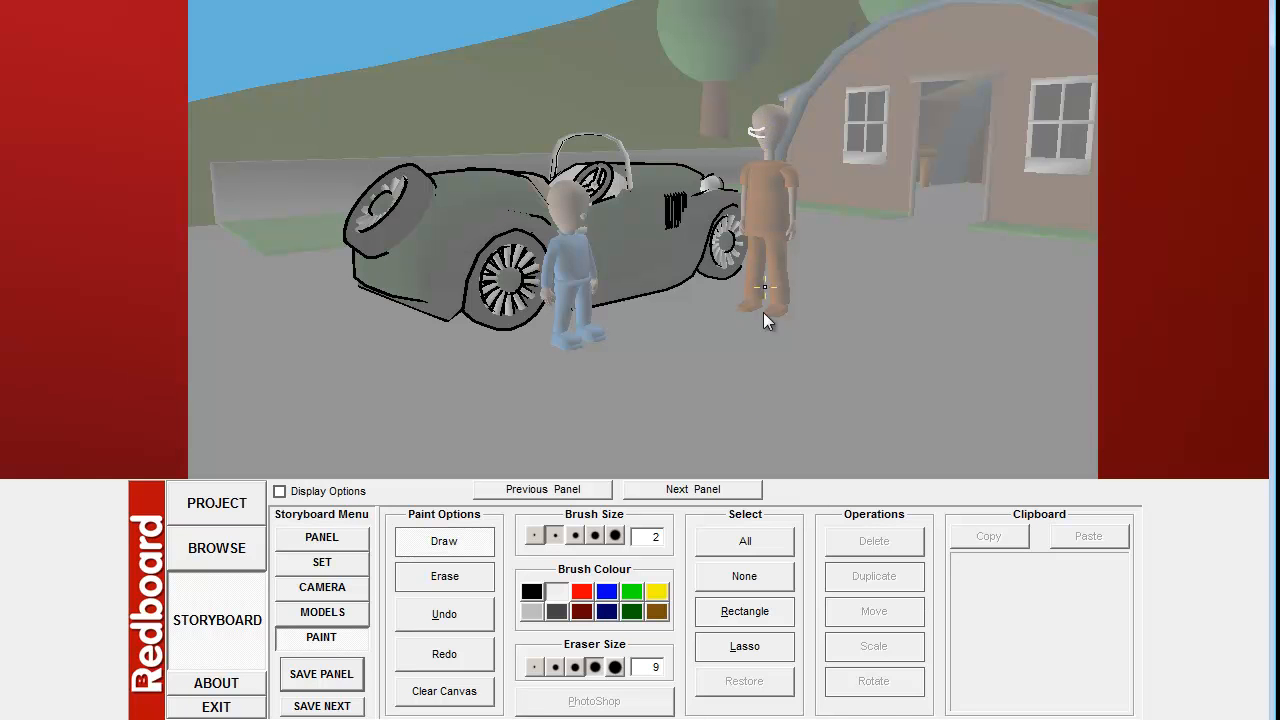
pyautogui.hotkey('ctrl', 'z')
pyautogui.click(535, 593)
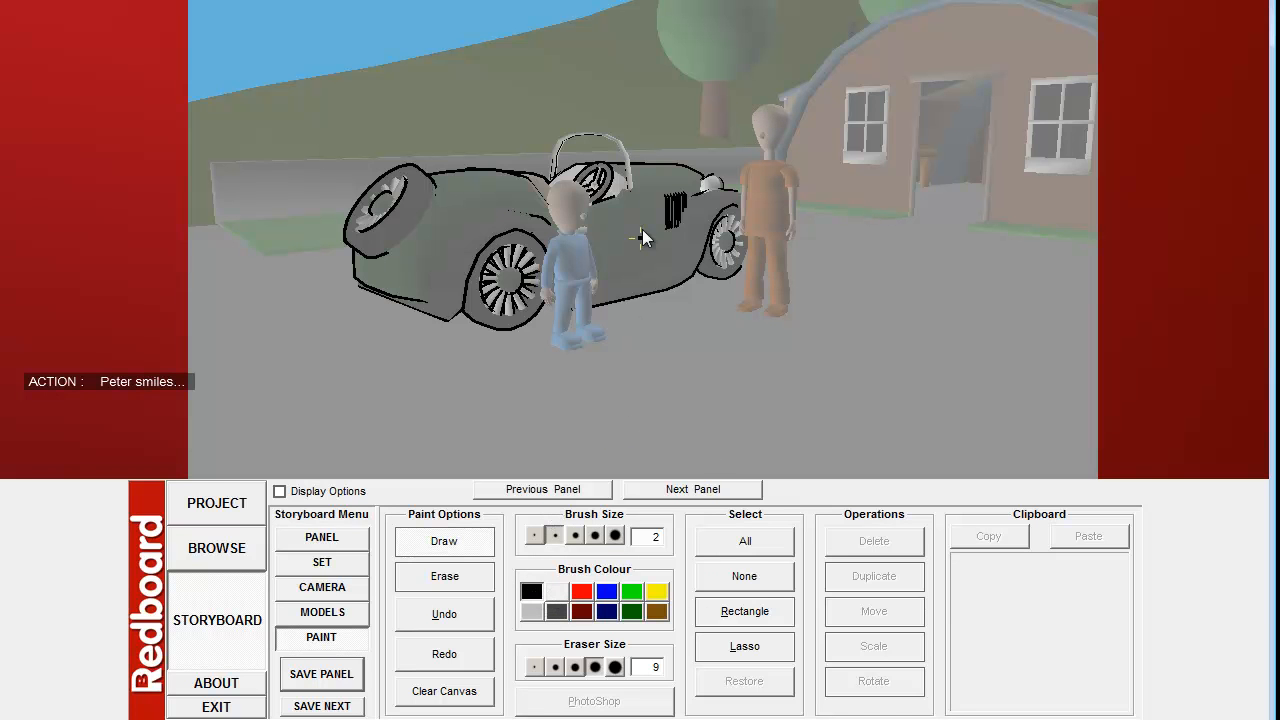
pyautogui.moveTo(752, 133); pyautogui.dragTo(761, 134)
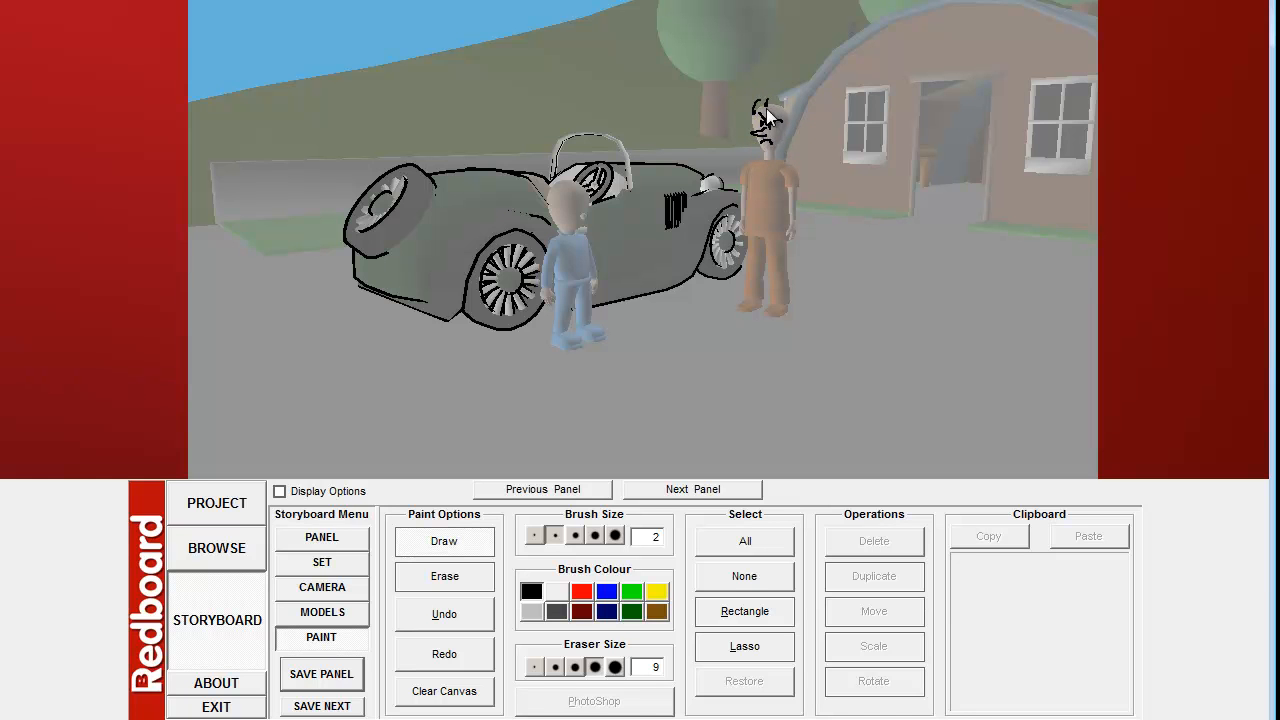
pyautogui.moveTo(776, 112)
pyautogui.mouseDown()
pyautogui.moveTo(787, 130)
pyautogui.moveTo(750, 100)
pyautogui.moveTo(778, 96)
pyautogui.moveTo(792, 110)
pyautogui.moveTo(772, 163)
pyautogui.mouseUp()
pyautogui.moveTo(767, 160); pyautogui.dragTo(761, 181)
pyautogui.moveTo(738, 180); pyautogui.dragTo(721, 195)
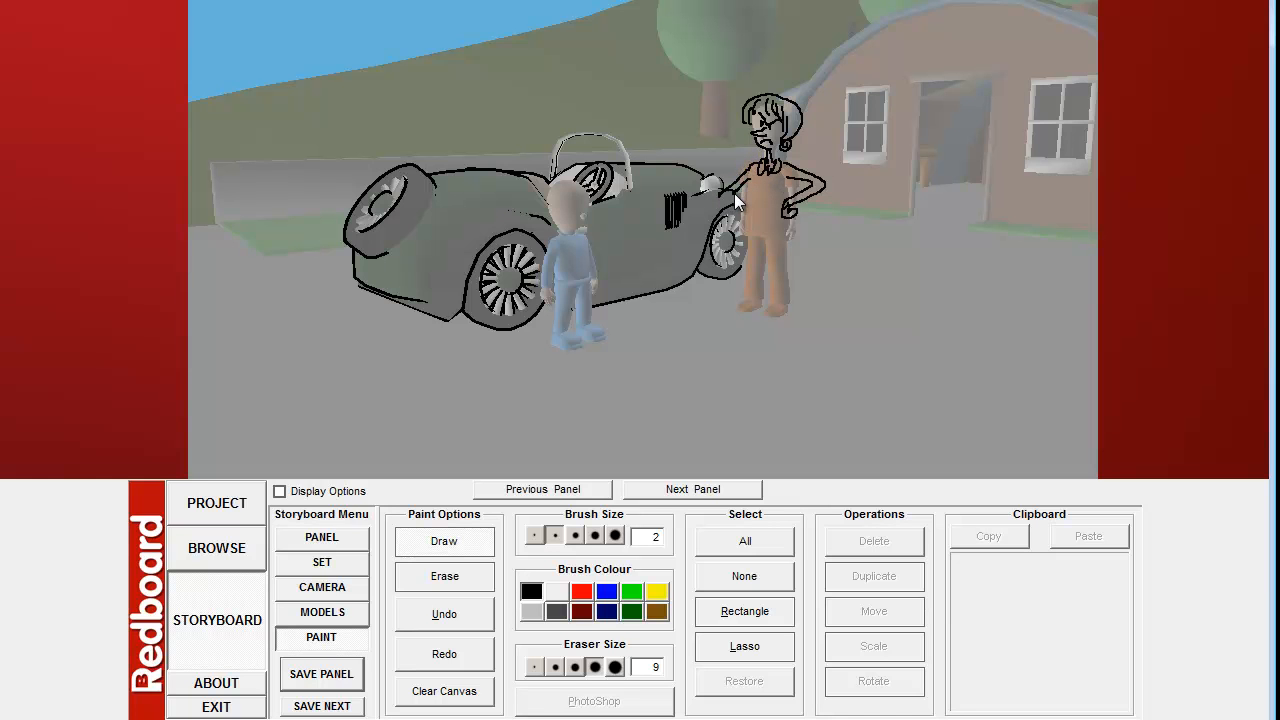
# Undo the last two strokes and sketch the adult's other arm, dress, legs and ground shading
pyautogui.hotkey('ctrl', 'z')
pyautogui.hotkey('ctrl', 'z')
pyautogui.moveTo(761, 163); pyautogui.dragTo(742, 183)
pyautogui.moveTo(787, 270); pyautogui.dragTo(782, 301)
pyautogui.moveTo(770, 250)
pyautogui.mouseDown()
pyautogui.moveTo(766, 317)
pyautogui.moveTo(749, 318)
pyautogui.mouseUp()
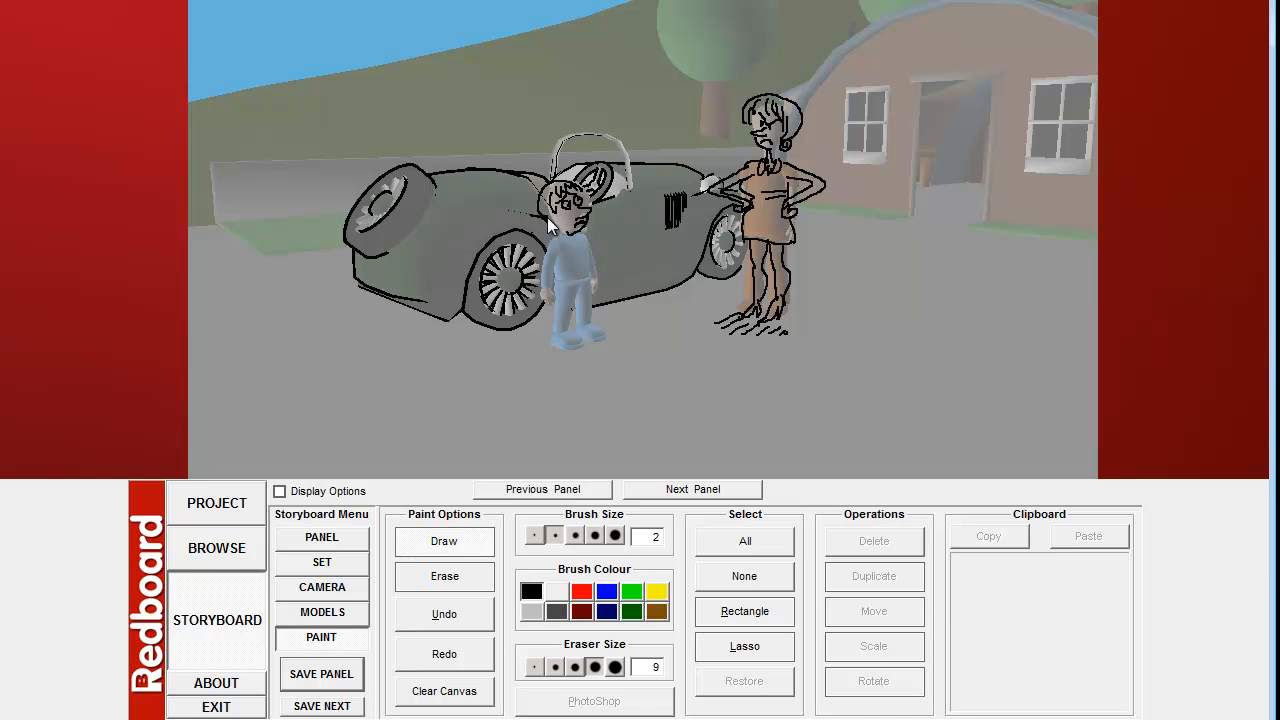
# Sketch the small boy's hair, arms, legs and ground shading in black, and outline the car's windscreen frame
pyautogui.moveTo(555, 208); pyautogui.dragTo(550, 198)
pyautogui.moveTo(571, 255); pyautogui.dragTo(567, 266)
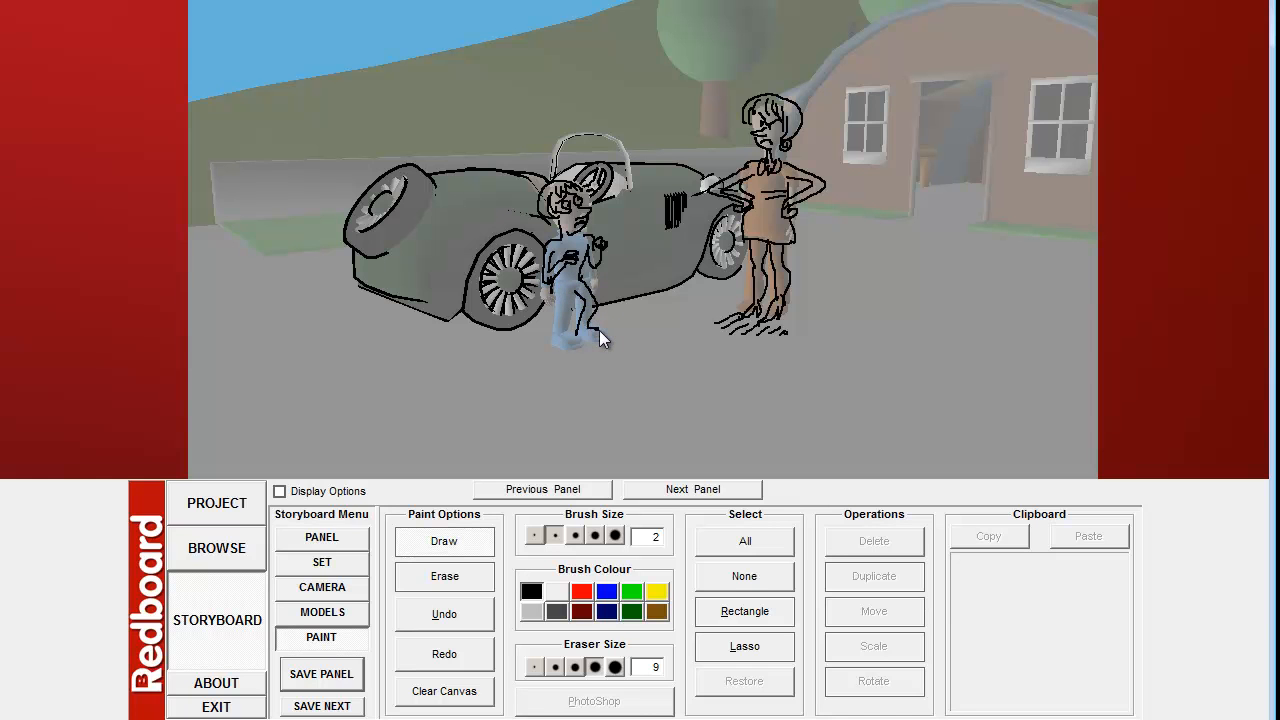
pyautogui.moveTo(577, 300); pyautogui.dragTo(577, 318)
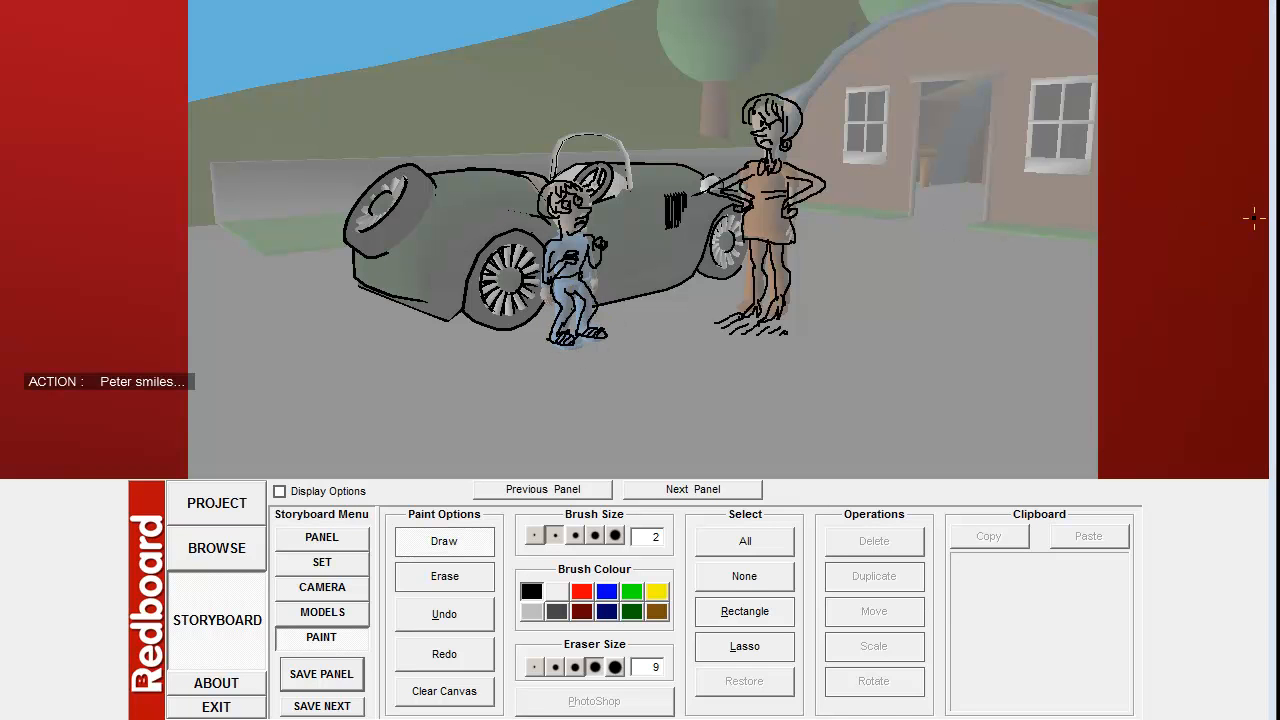
pyautogui.moveTo(535, 355)
pyautogui.mouseDown()
pyautogui.moveTo(569, 360)
pyautogui.moveTo(598, 345)
pyautogui.moveTo(531, 335)
pyautogui.mouseUp()
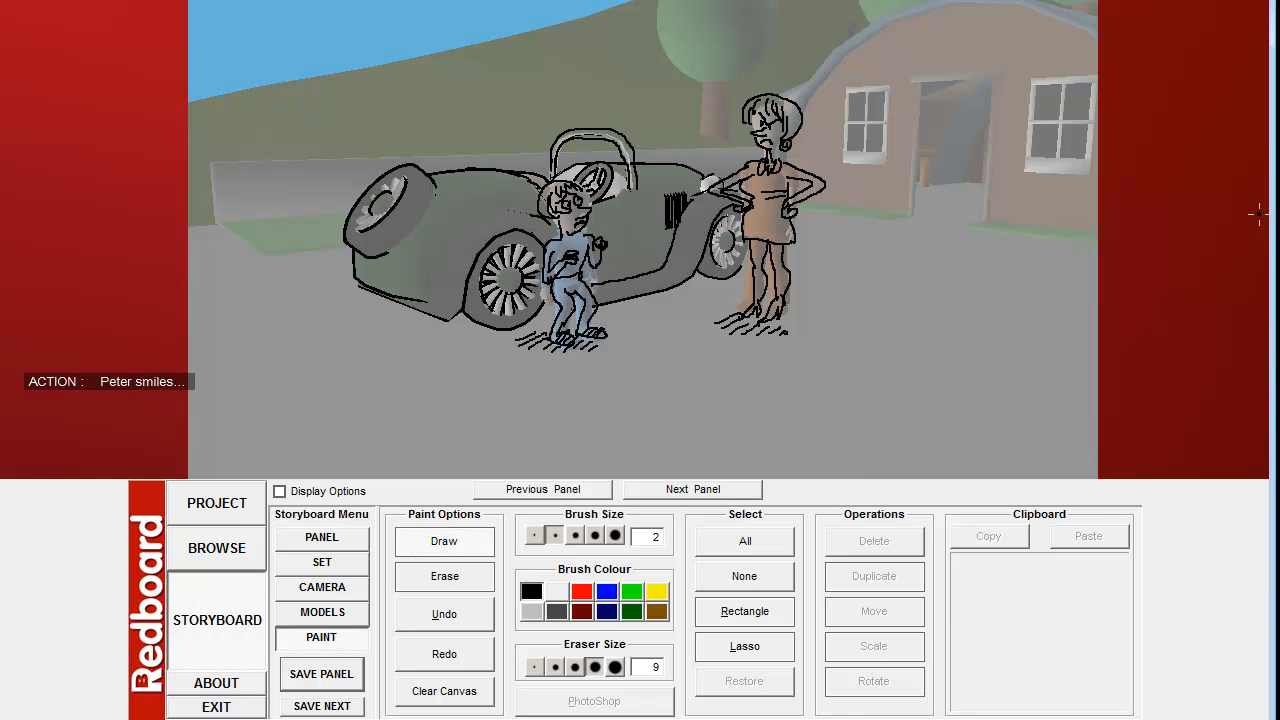
# Erase stray lines around the boy's head and touch up the sketch with brush size 1
pyautogui.click(446, 580)
pyautogui.click(575, 536)
pyautogui.click(480, 577)
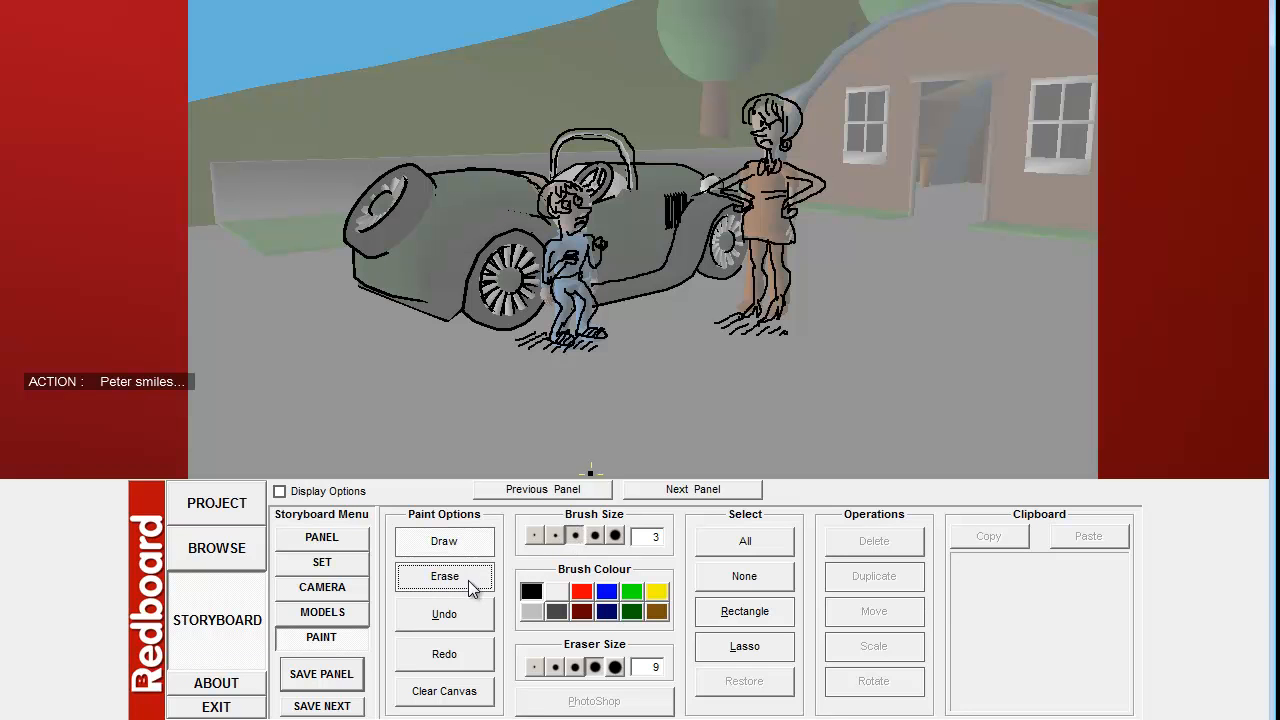
pyautogui.click(555, 537)
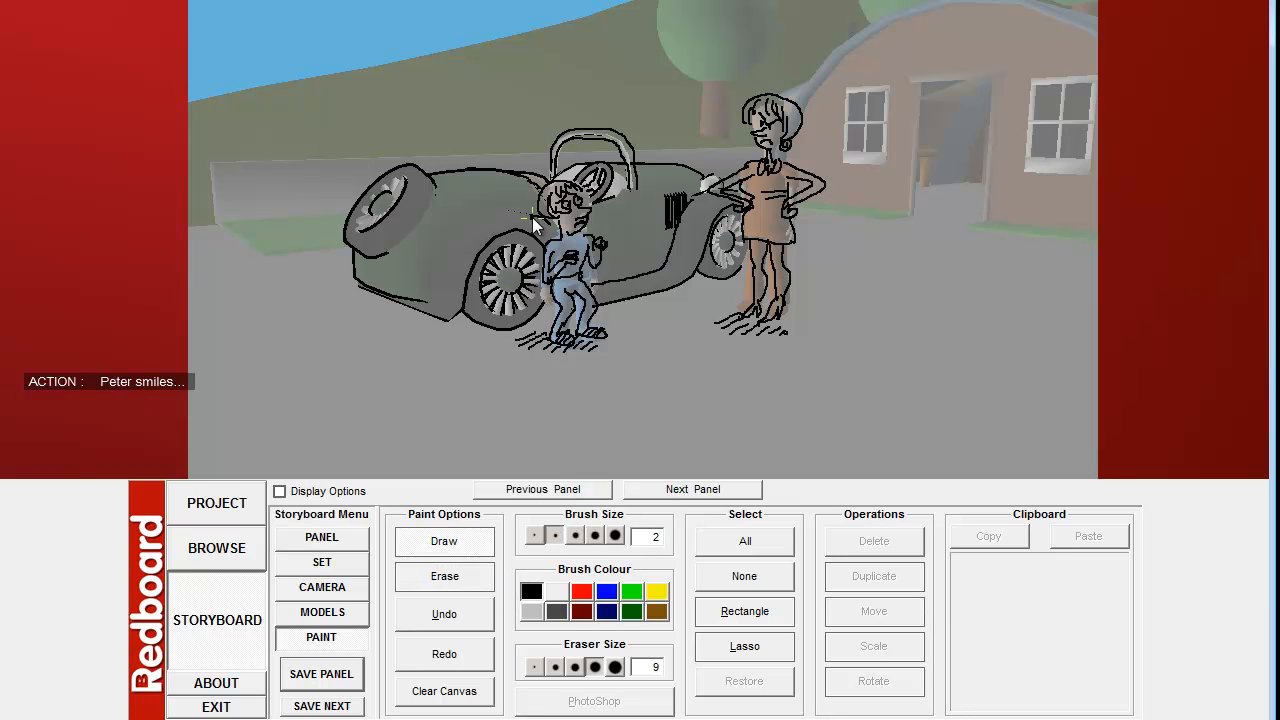
pyautogui.click(457, 578)
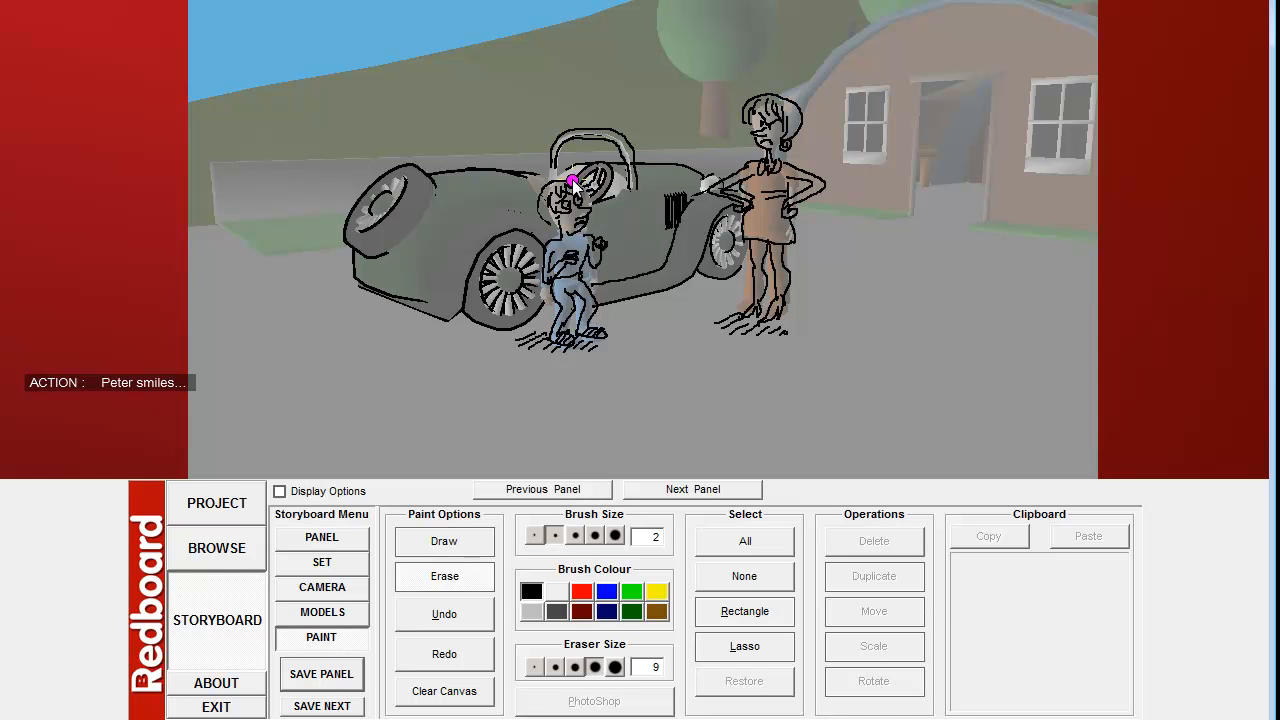
pyautogui.click(535, 535)
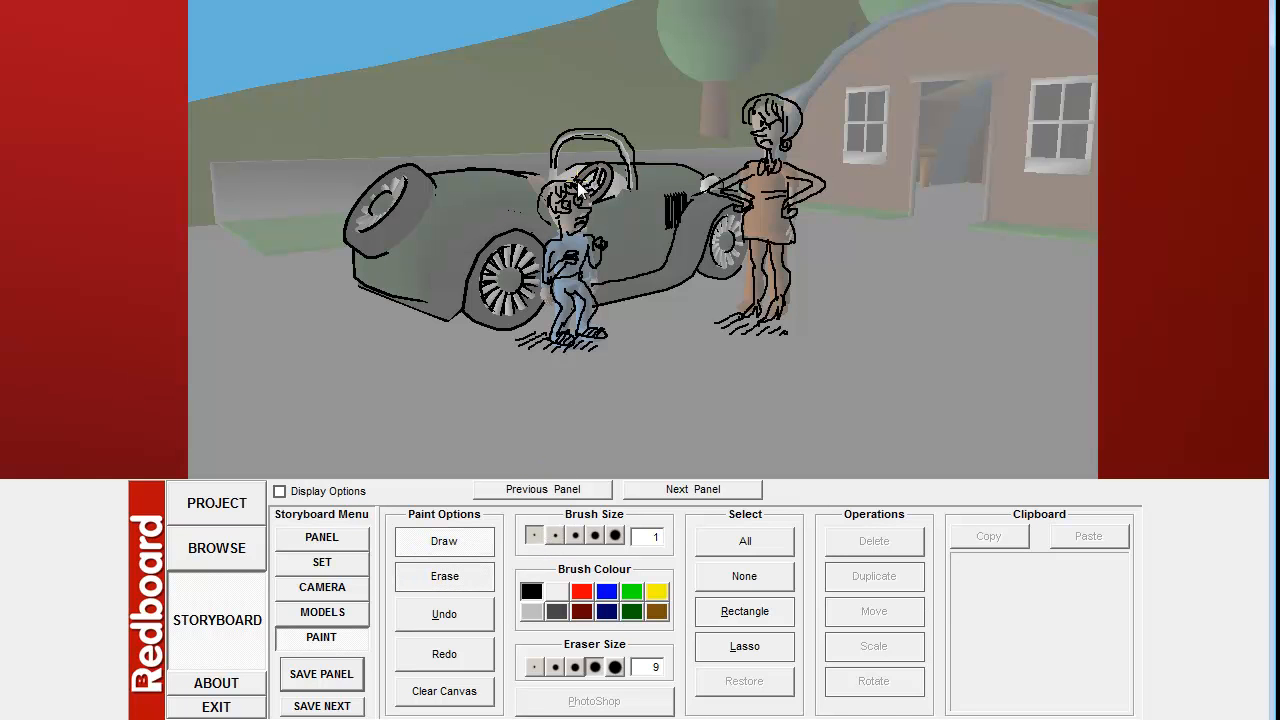
# Set the brush size to 2 and erase leftover car lines beside the boy and around the front wheel
pyautogui.click(463, 580)
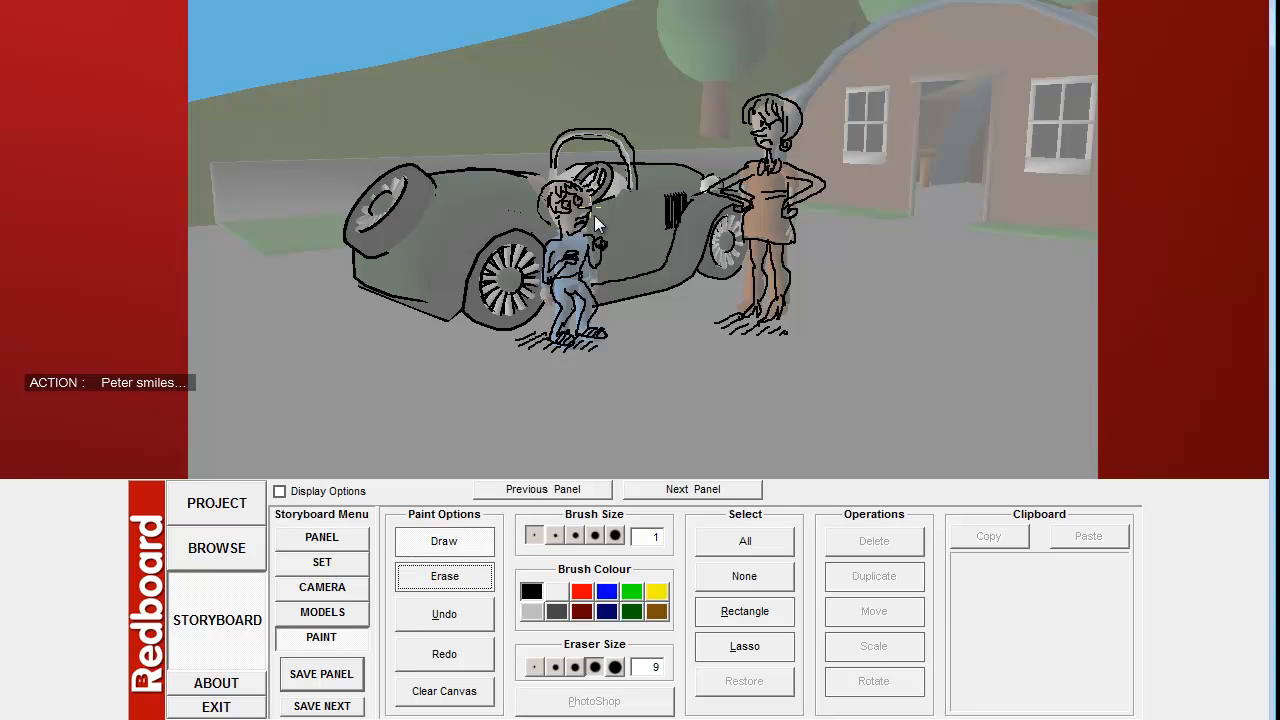
pyautogui.click(556, 535)
pyautogui.click(454, 578)
pyautogui.click(462, 577)
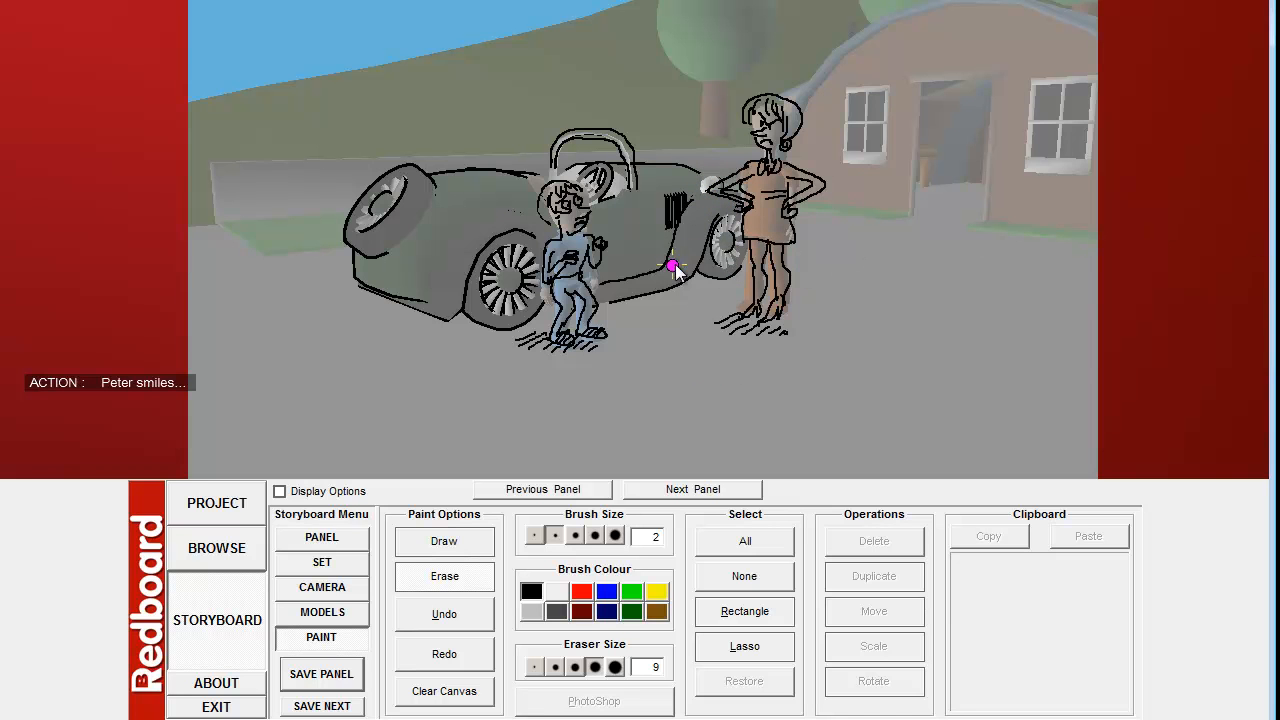
# Switch back to the Draw tool and save the painted panel
pyautogui.click(456, 548)
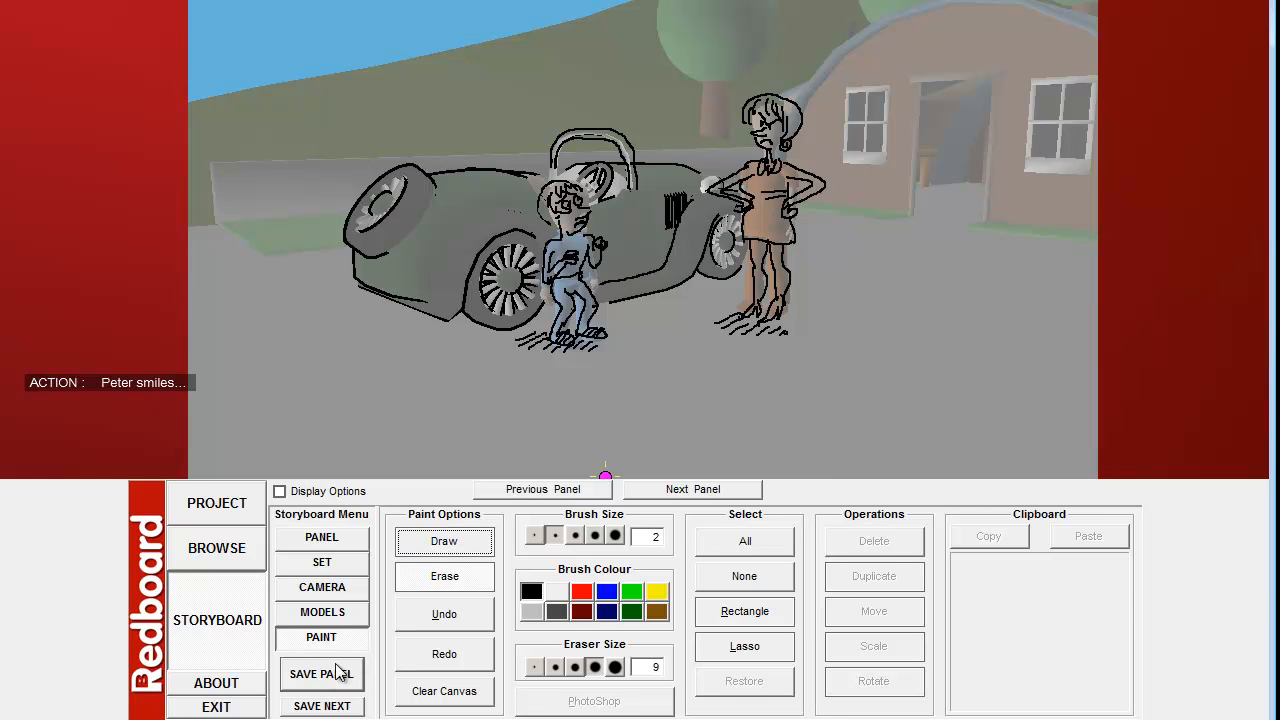
pyautogui.click(1238, 313)
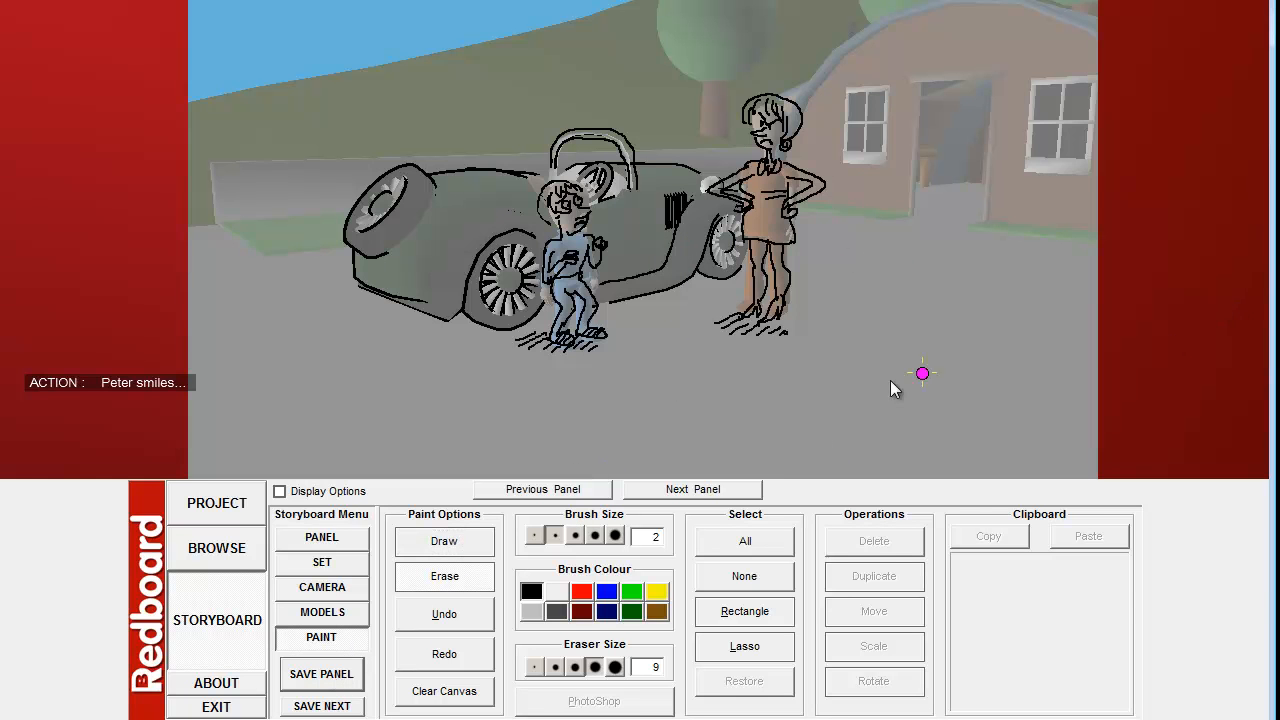
pyautogui.click(321, 674)
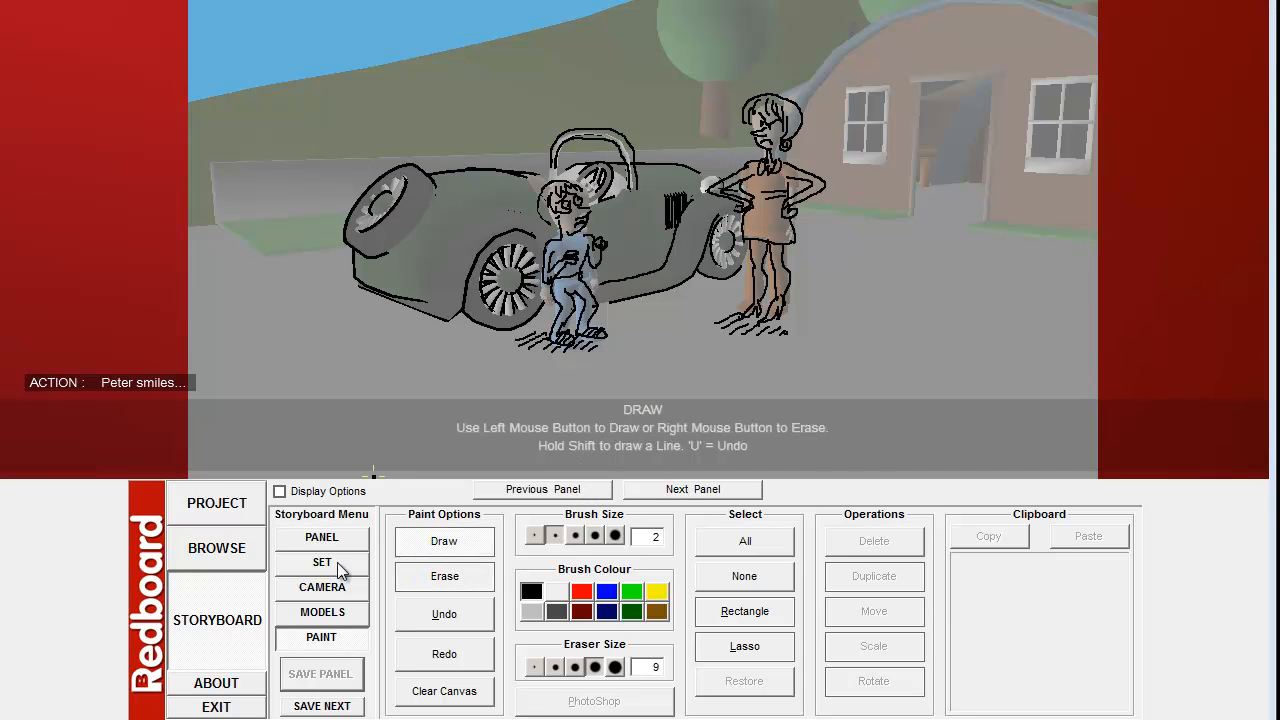
# Set the panel number to 002 and save the panel, replacing the existing file of that name
pyautogui.click(331, 540)
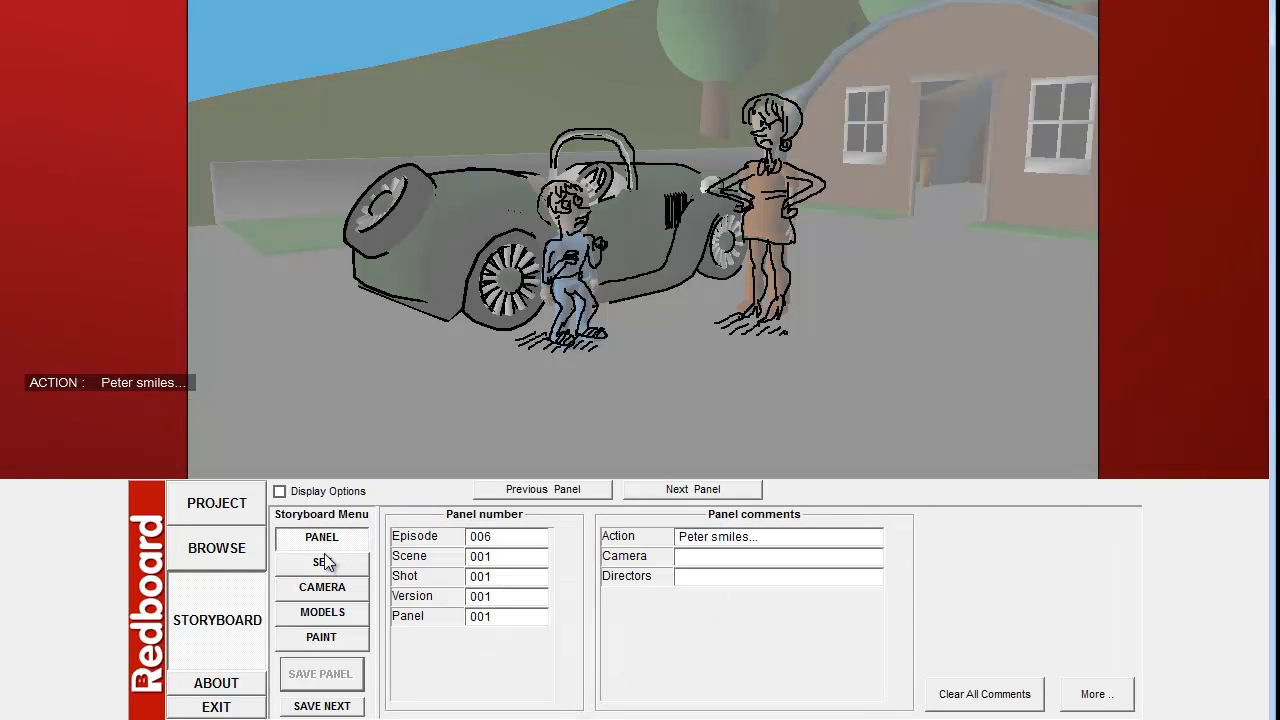
pyautogui.click(531, 625)
pyautogui.press('BackSpace')
pyautogui.write('2')
pyautogui.click(348, 682)
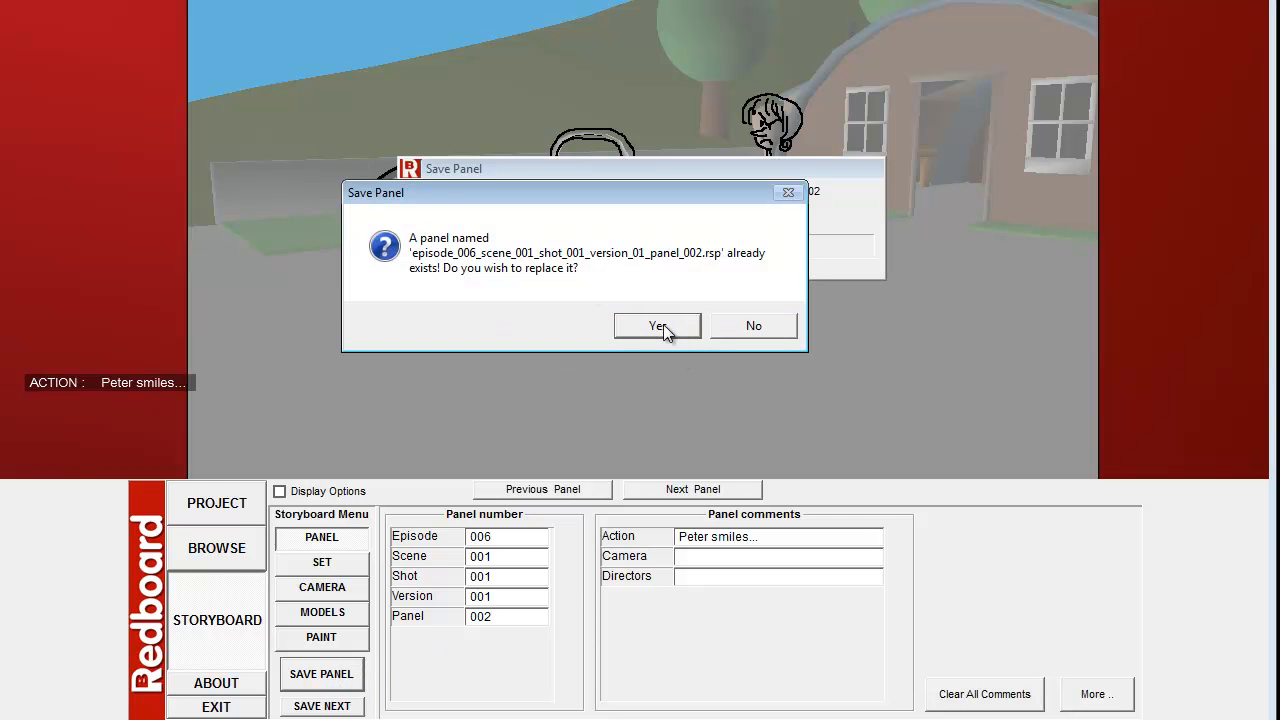
pyautogui.click(659, 326)
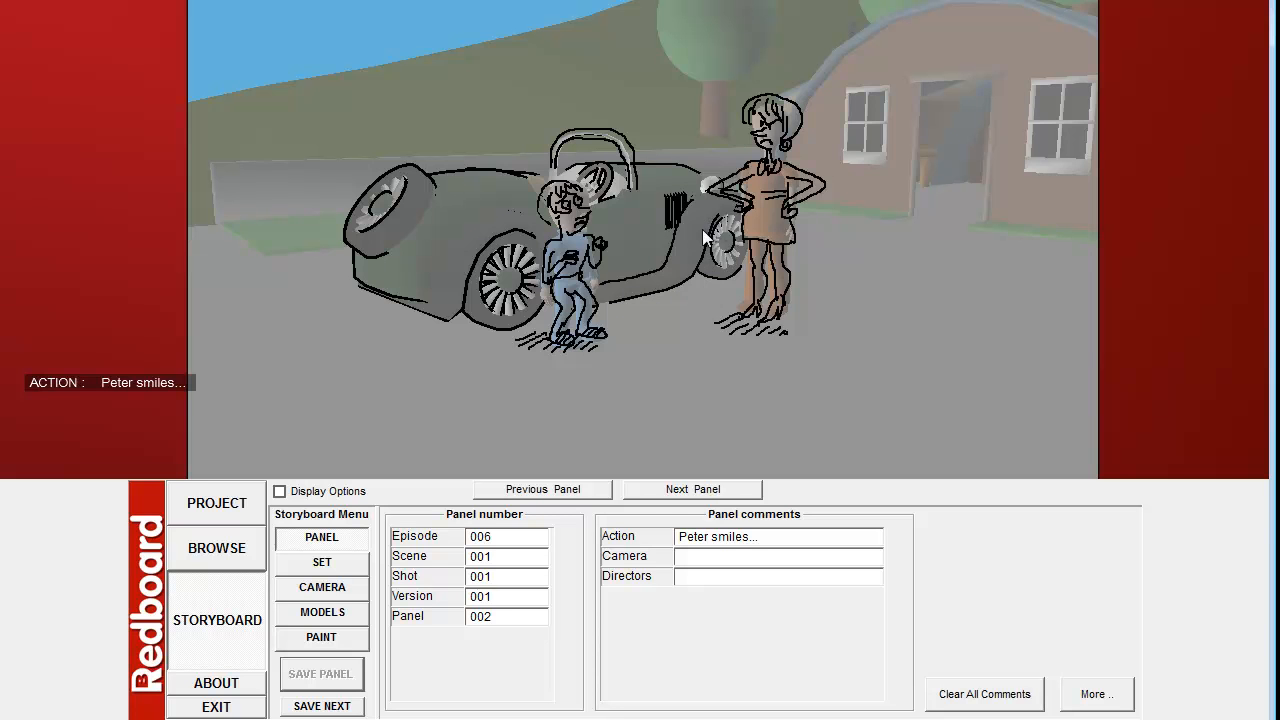
# Walk the camera forward and slightly right toward the car and characters, and accept the new camera position
pyautogui.click(330, 589)
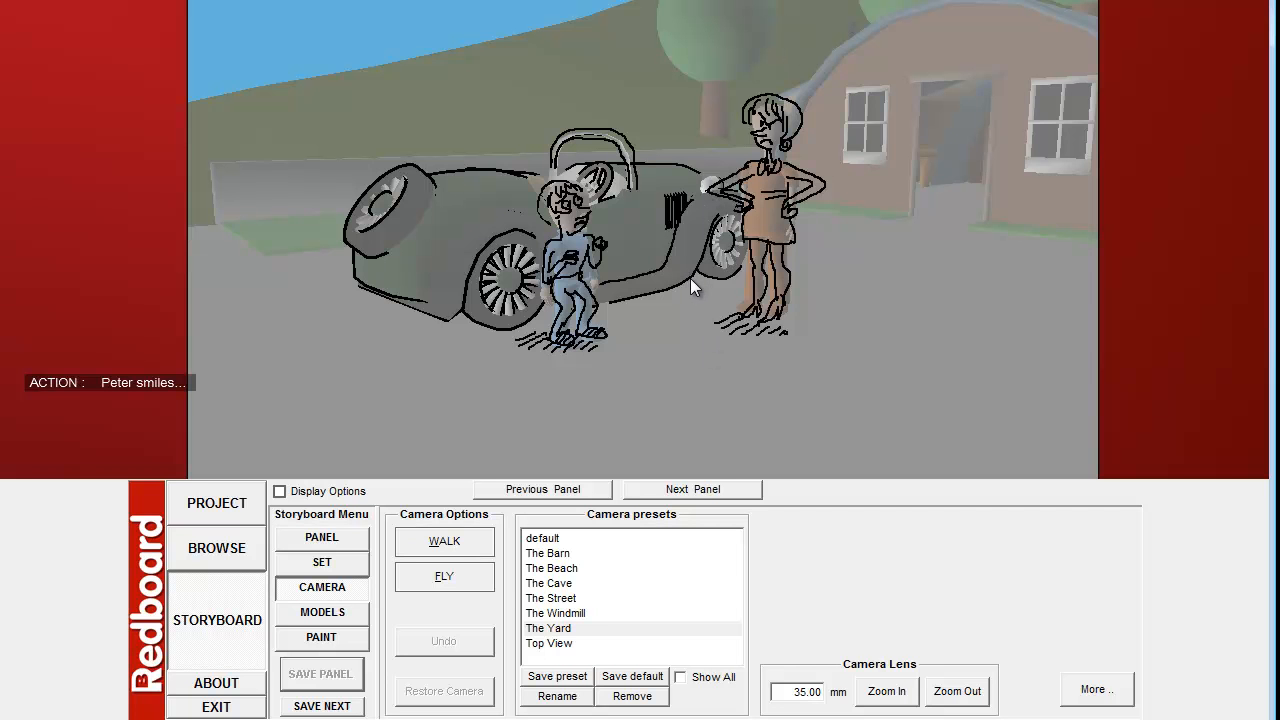
pyautogui.click(450, 550)
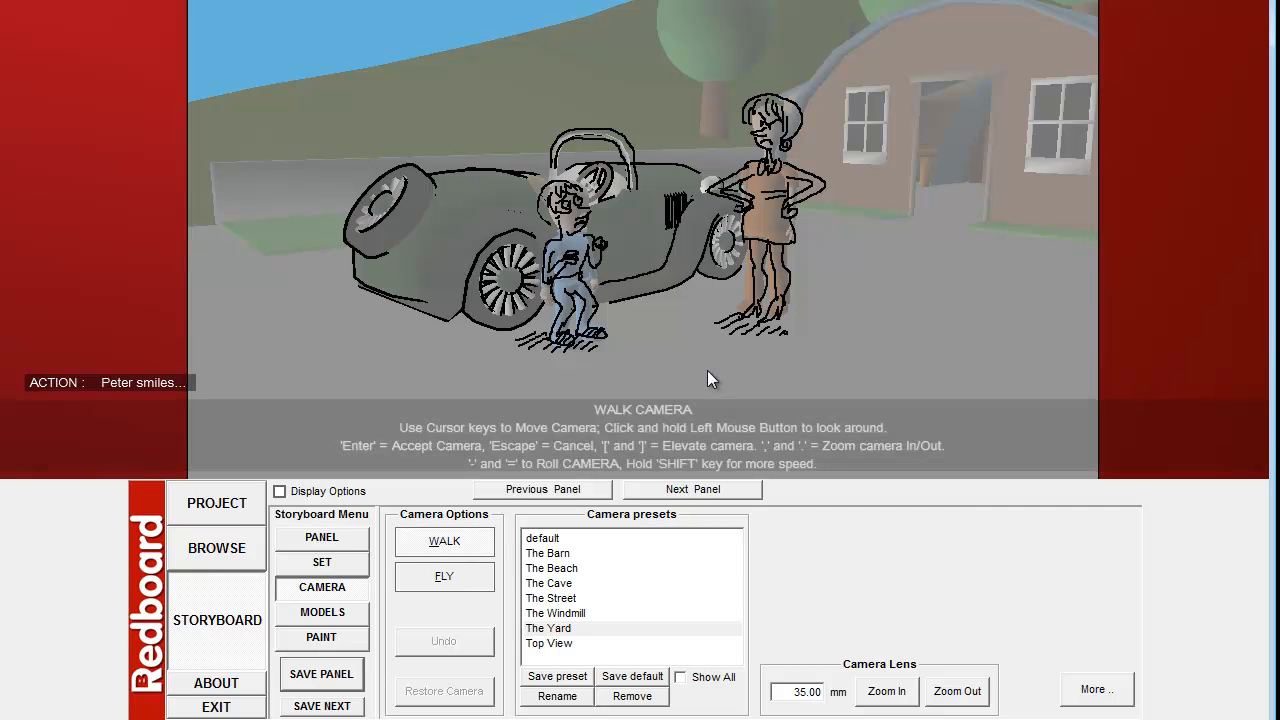
pyautogui.press('Up')
pyautogui.press('Up')
pyautogui.press('Up')
pyautogui.press('Up')
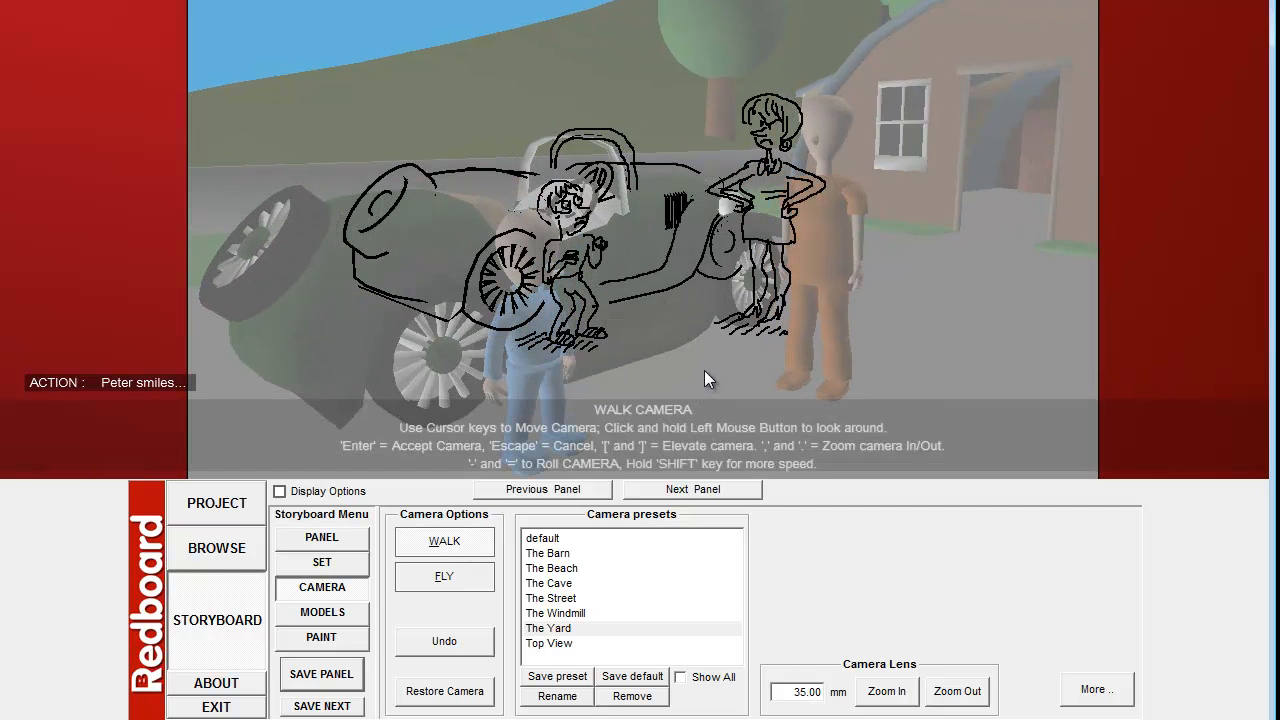
pyautogui.press('Right')
pyautogui.press('Right')
pyautogui.press('Right')
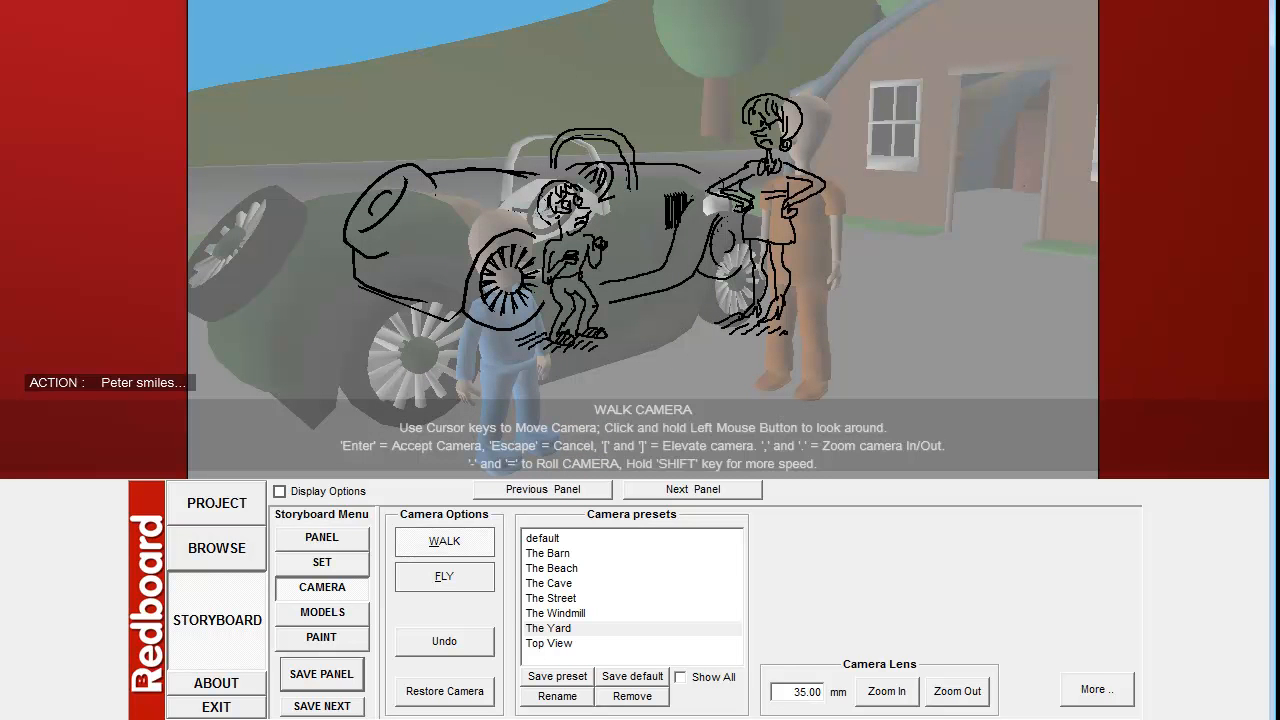
pyautogui.press('Return')
# Switch to painting and erase the boy's sketch and the nearby car lines with eraser size 9
pyautogui.click(330, 643)
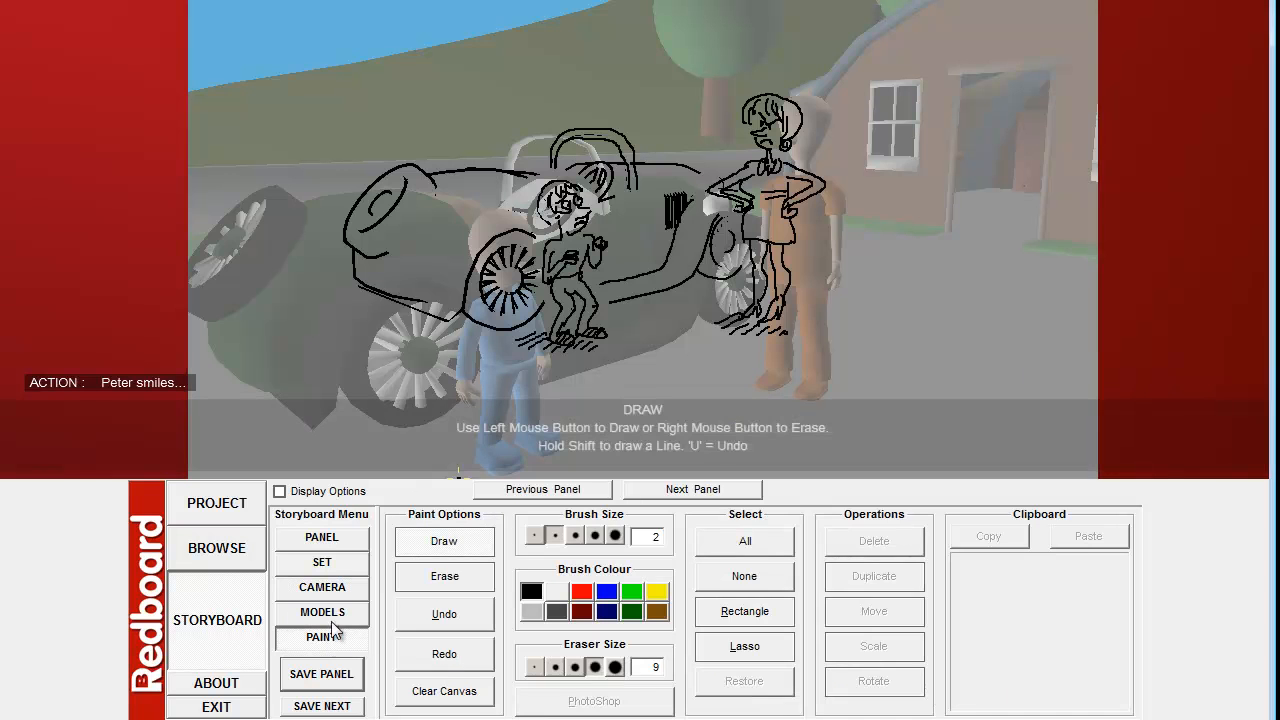
pyautogui.click(482, 577)
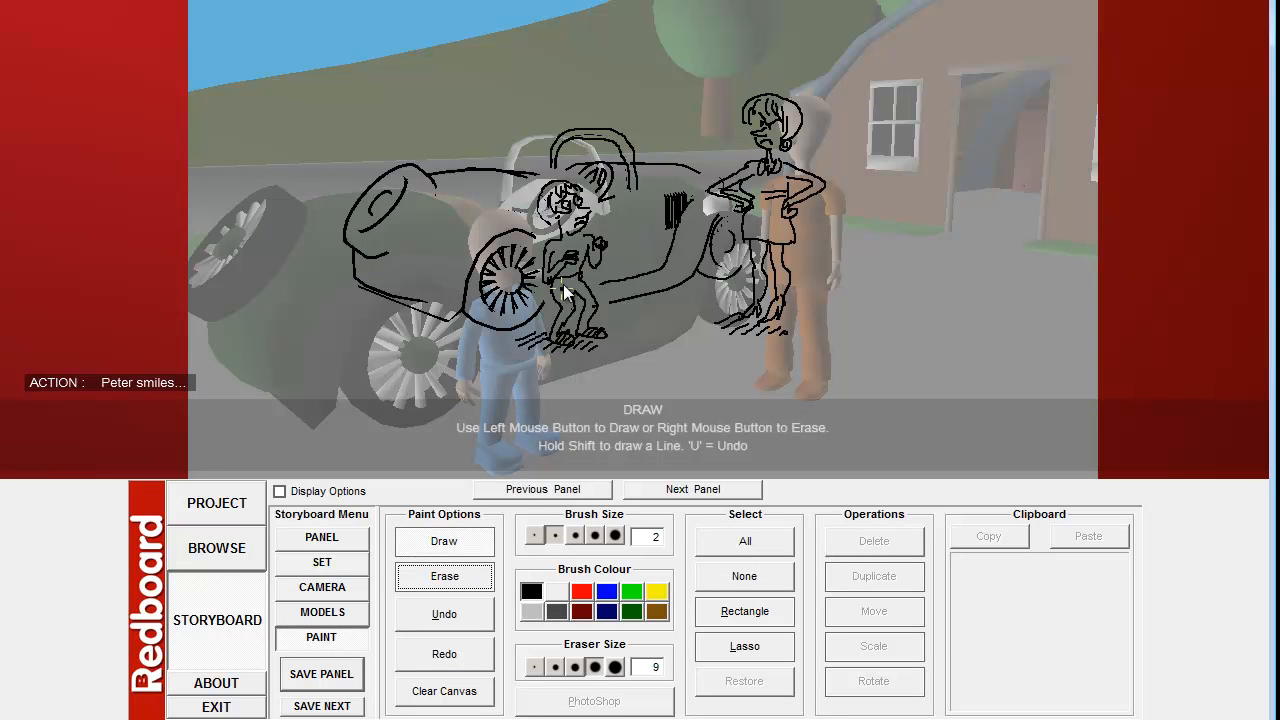
pyautogui.click(474, 541)
pyautogui.click(472, 577)
pyautogui.moveTo(593, 322)
pyautogui.mouseDown()
pyautogui.moveTo(571, 286)
pyautogui.moveTo(571, 251)
pyautogui.moveTo(590, 341)
pyautogui.moveTo(529, 351)
pyautogui.moveTo(569, 220)
pyautogui.moveTo(509, 329)
pyautogui.moveTo(588, 342)
pyautogui.mouseUp()
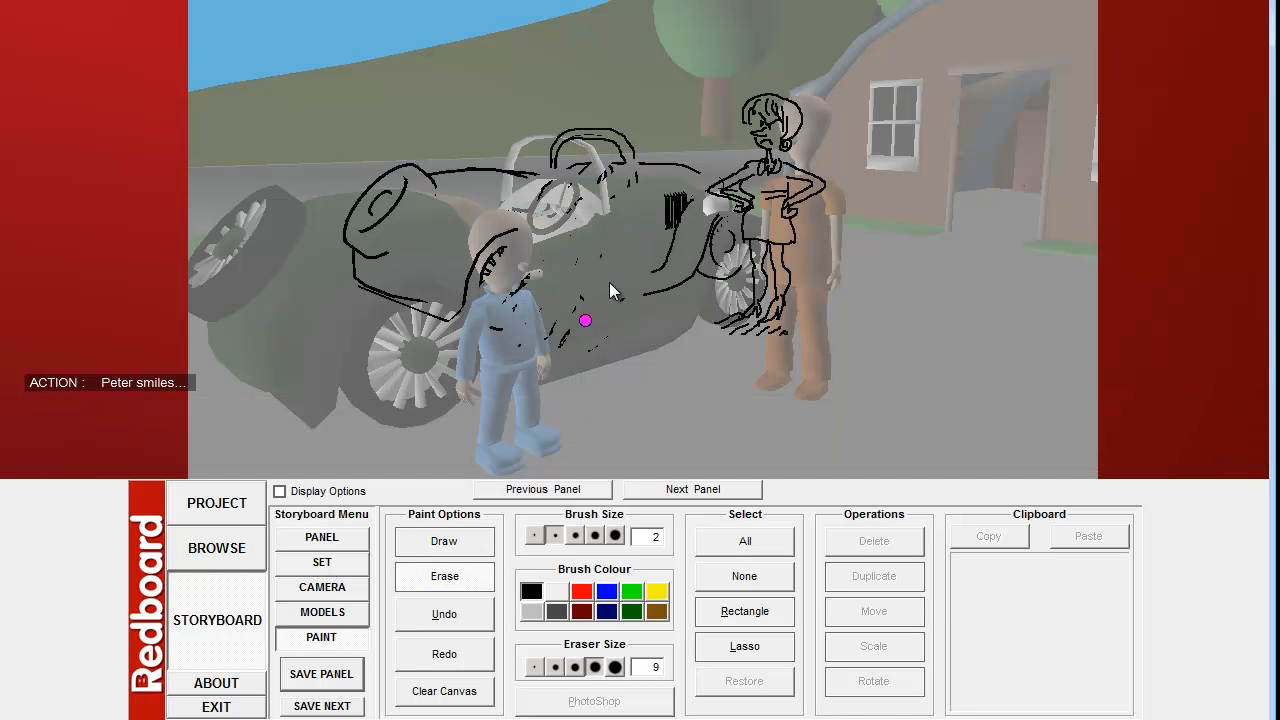
# Paint a thick black stroke beside the boy with brush size 6, and erase across the stroke and the woman's sketch
pyautogui.click(615, 536)
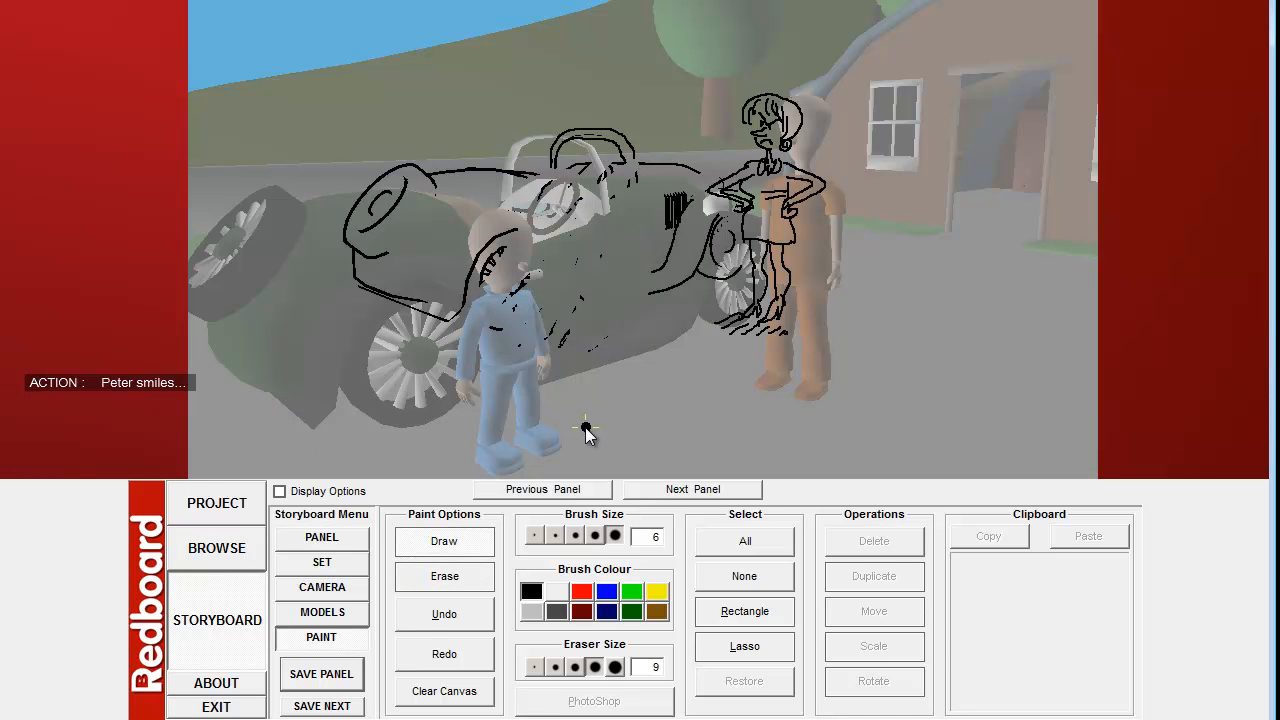
pyautogui.moveTo(550, 372)
pyautogui.mouseDown()
pyautogui.moveTo(543, 343)
pyautogui.moveTo(588, 312)
pyautogui.mouseUp()
pyautogui.click(443, 582)
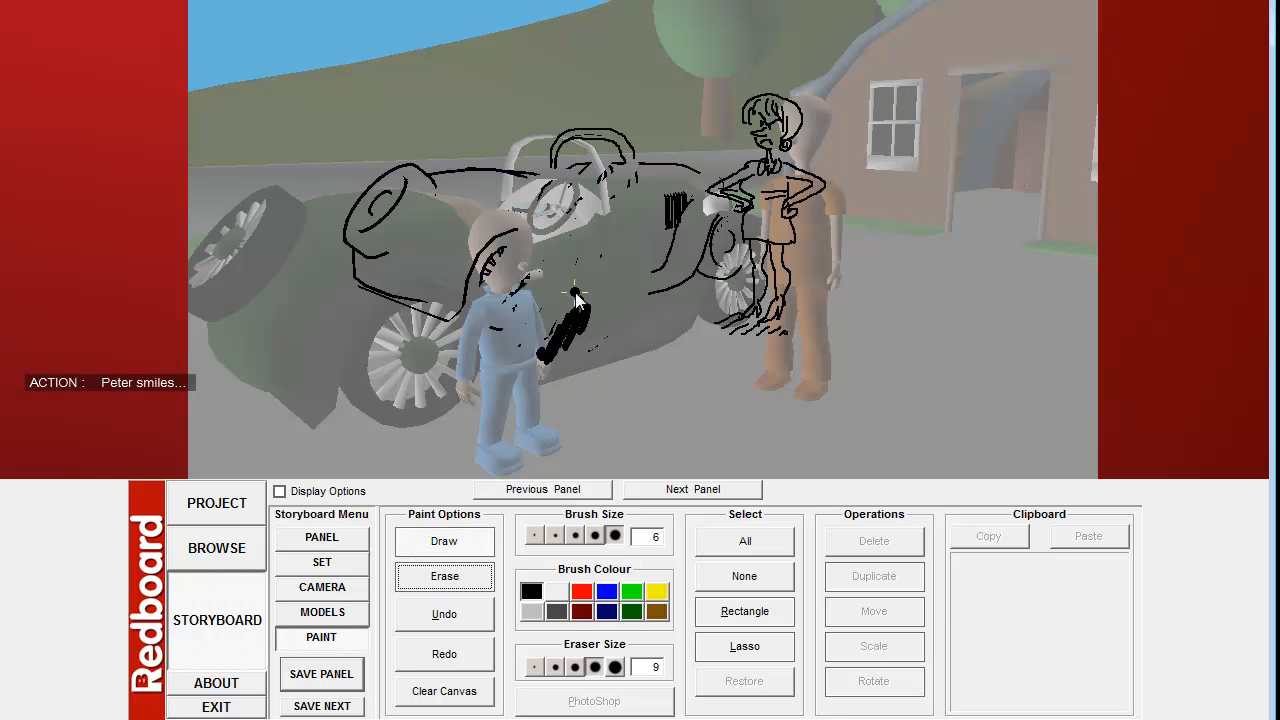
pyautogui.moveTo(563, 291)
pyautogui.mouseDown()
pyautogui.moveTo(567, 280)
pyautogui.moveTo(543, 286)
pyautogui.moveTo(585, 328)
pyautogui.moveTo(573, 335)
pyautogui.moveTo(612, 251)
pyautogui.moveTo(581, 288)
pyautogui.moveTo(800, 283)
pyautogui.mouseUp()
# Clear all remaining sketch lines from the canvas
pyautogui.click(463, 581)
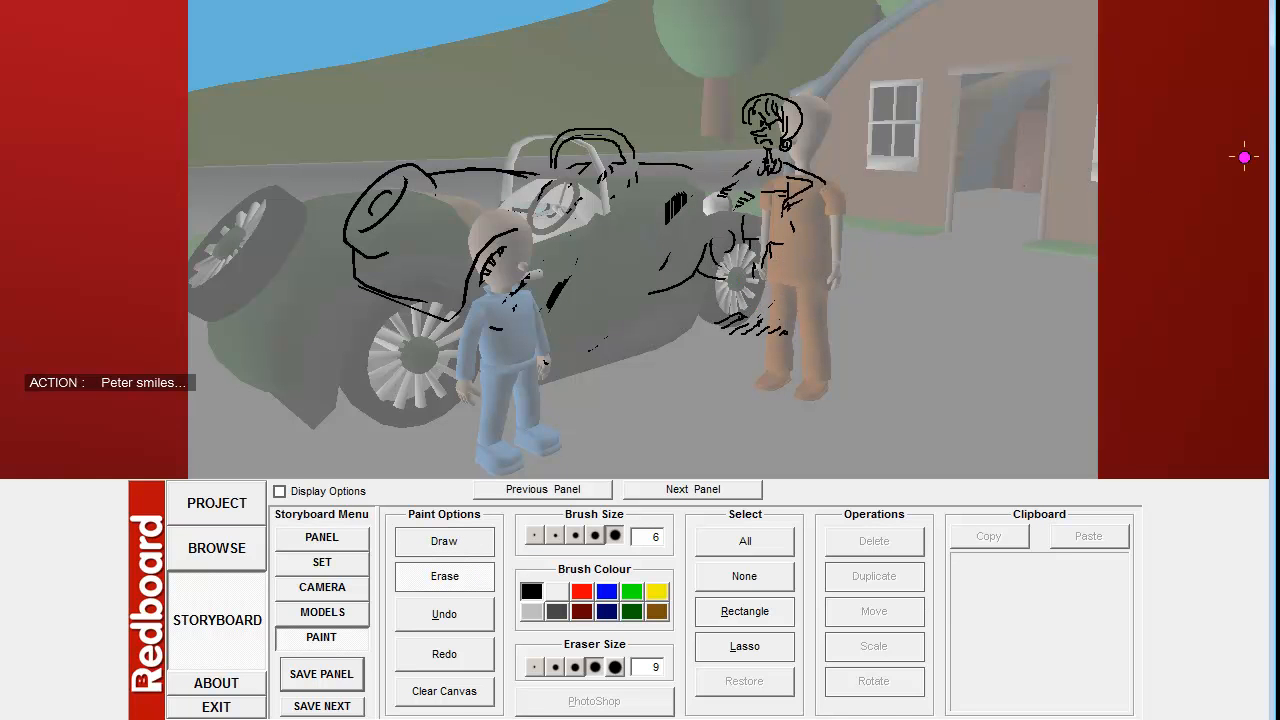
pyautogui.click(462, 691)
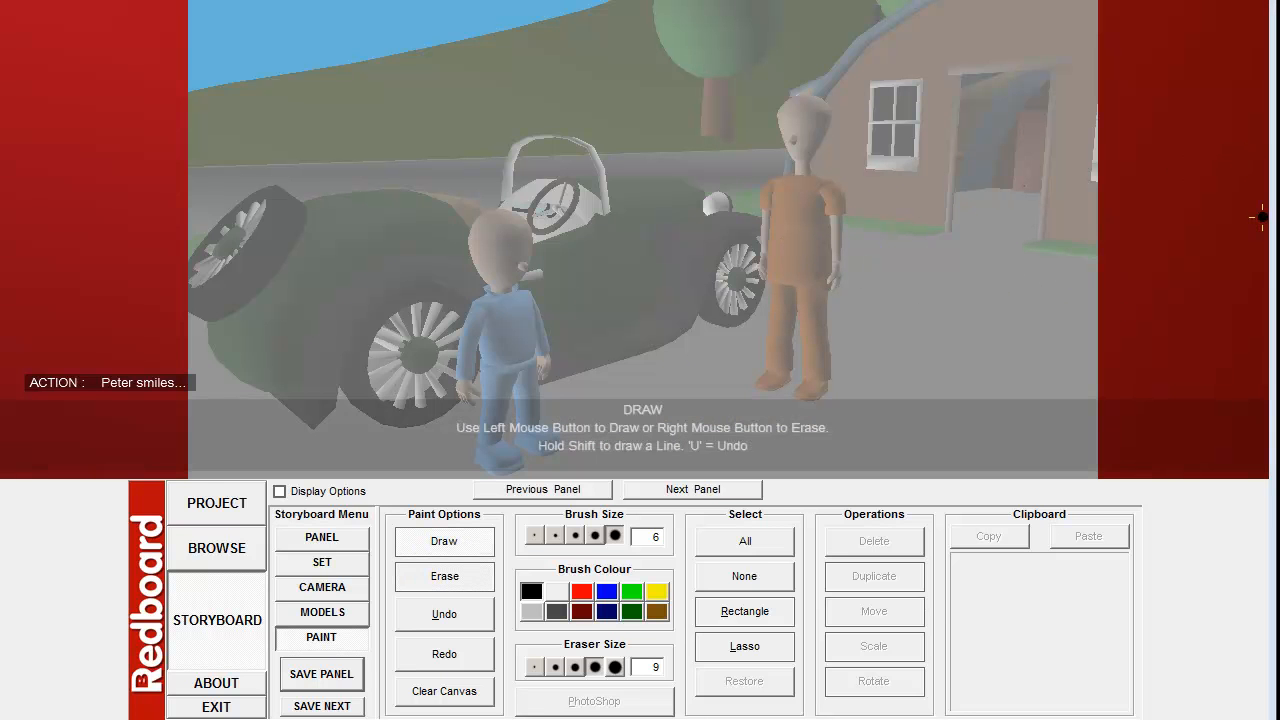
# Browse the Windmill master storyboard at Episode 006 and choose the Export option
pyautogui.click(226, 556)
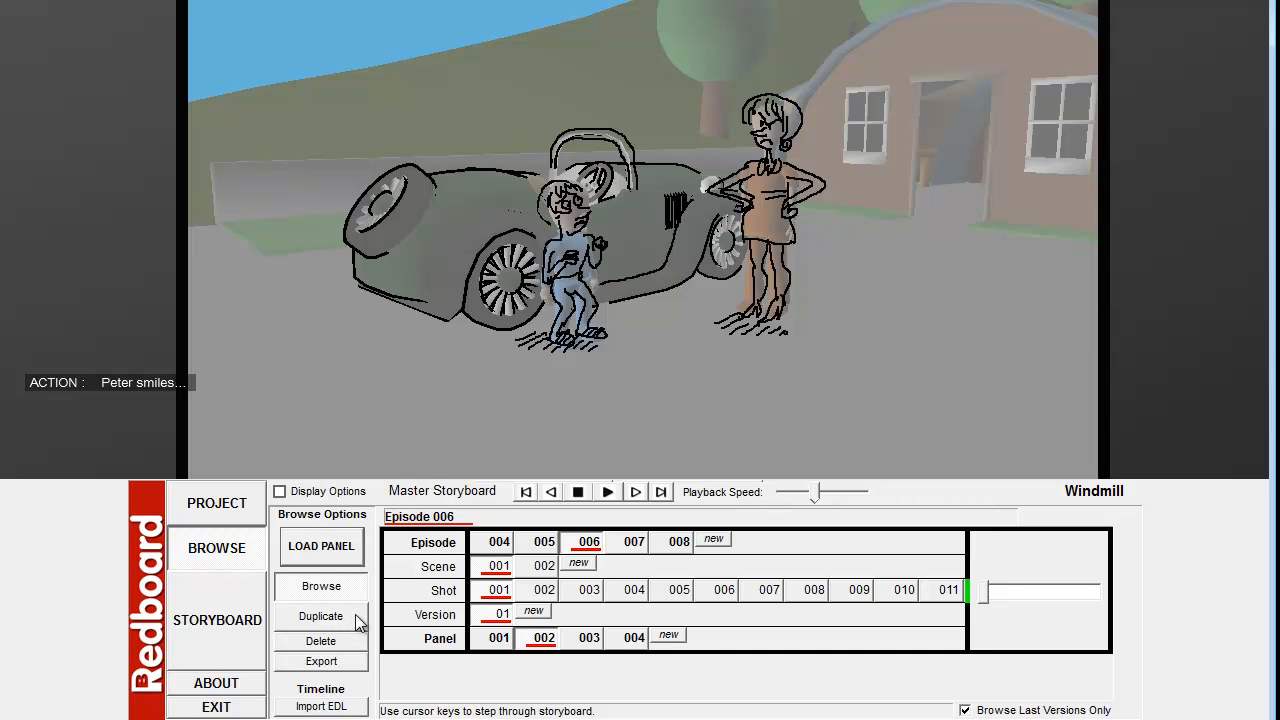
pyautogui.click(340, 661)
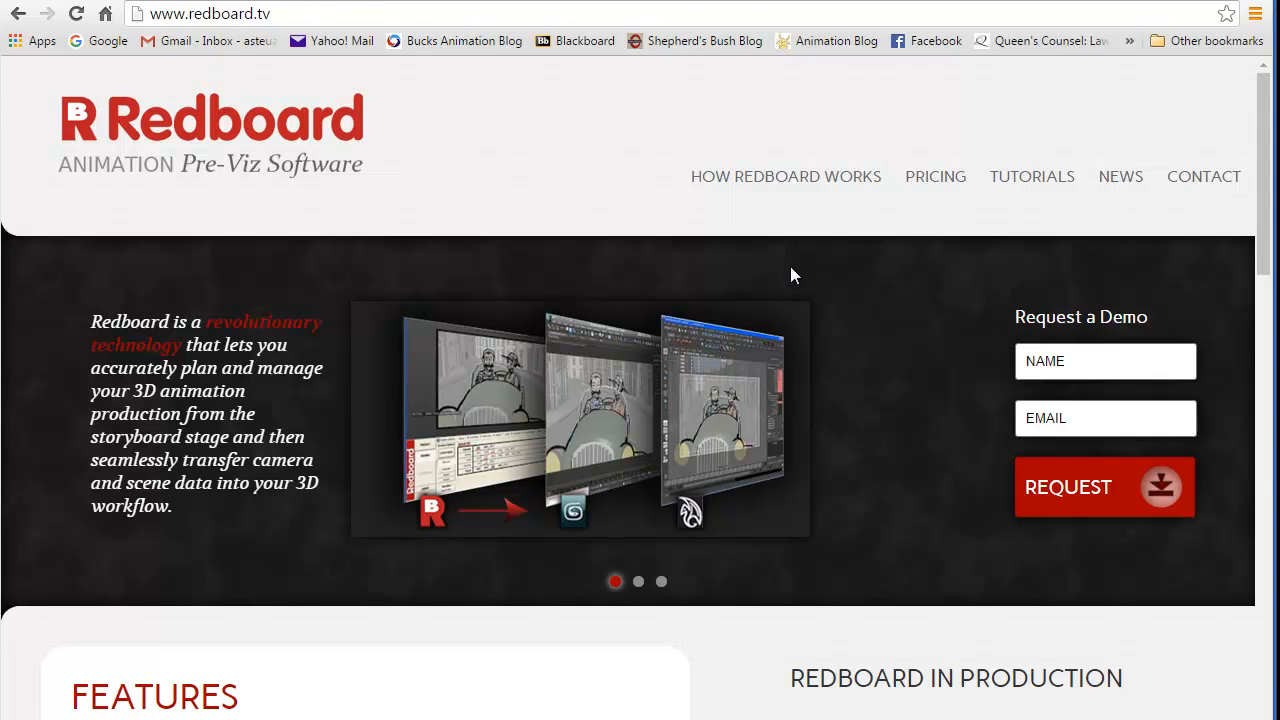
# Switch to the Animation Apprentice blog in the web browser and view the article "Redboard - a Better Way to Storyboard?"
pyautogui.click(298, 1)
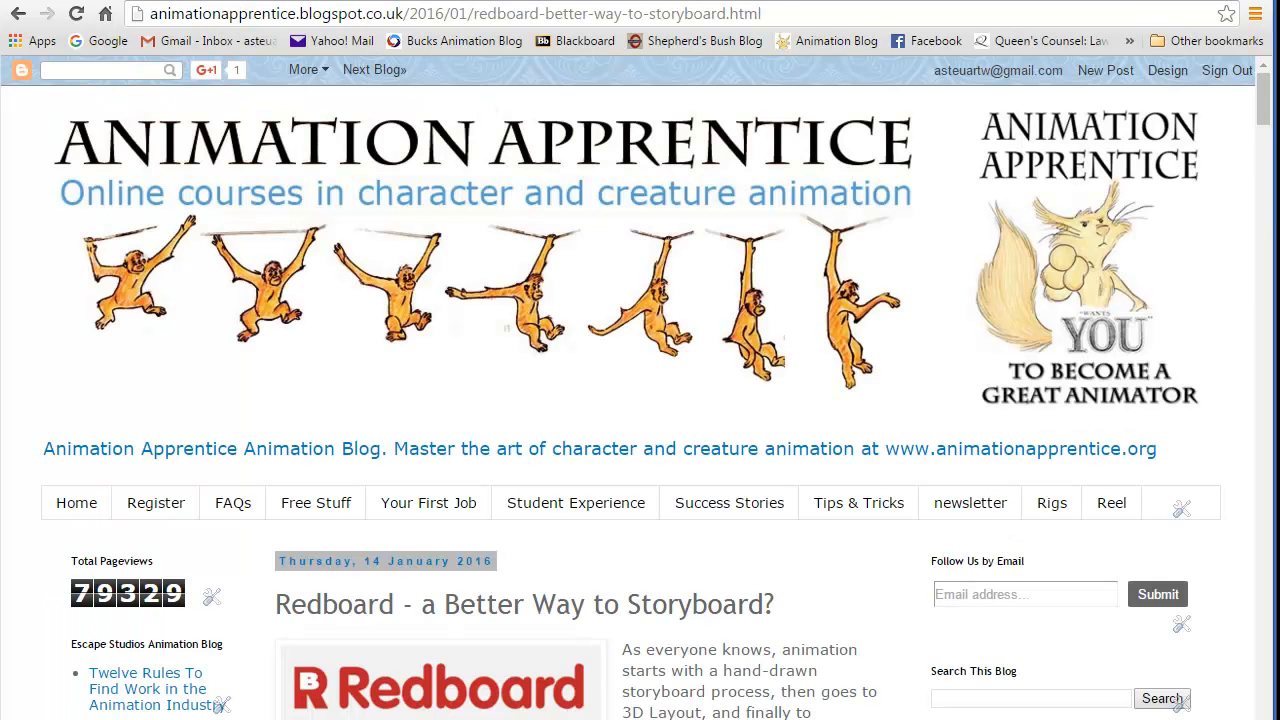
pyautogui.moveTo(1263, 100); pyautogui.dragTo(1262, 148)
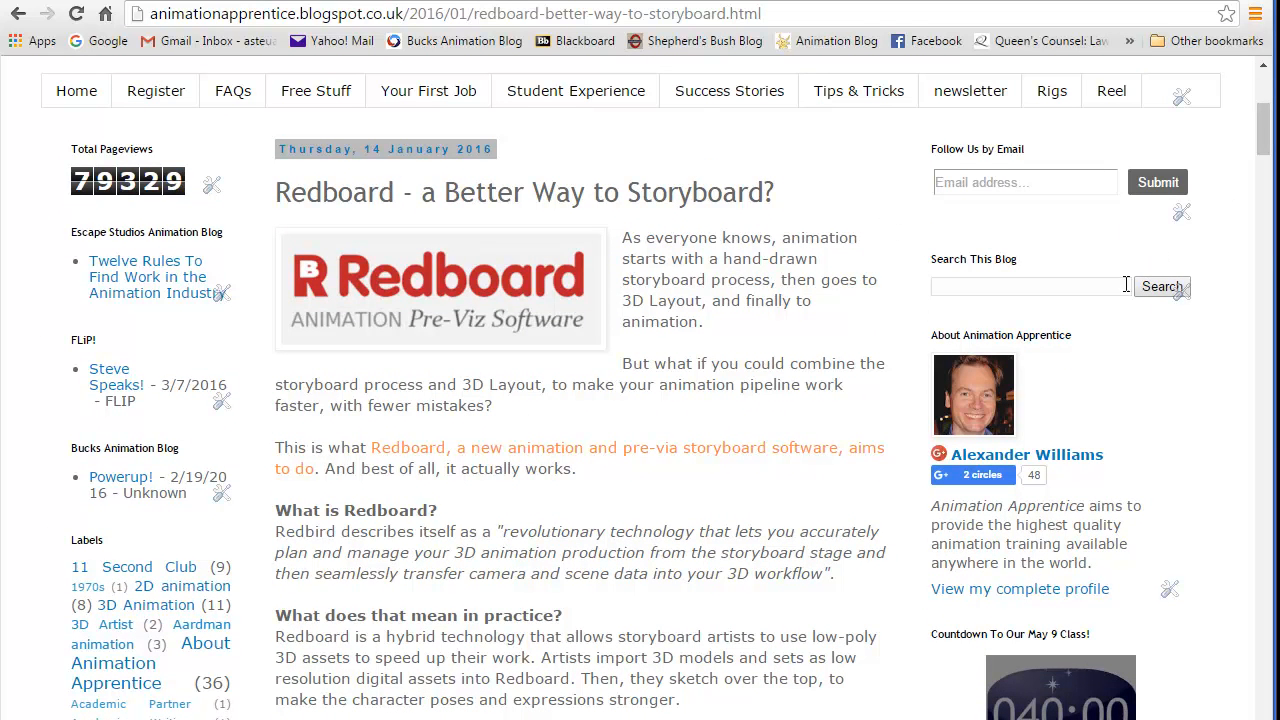